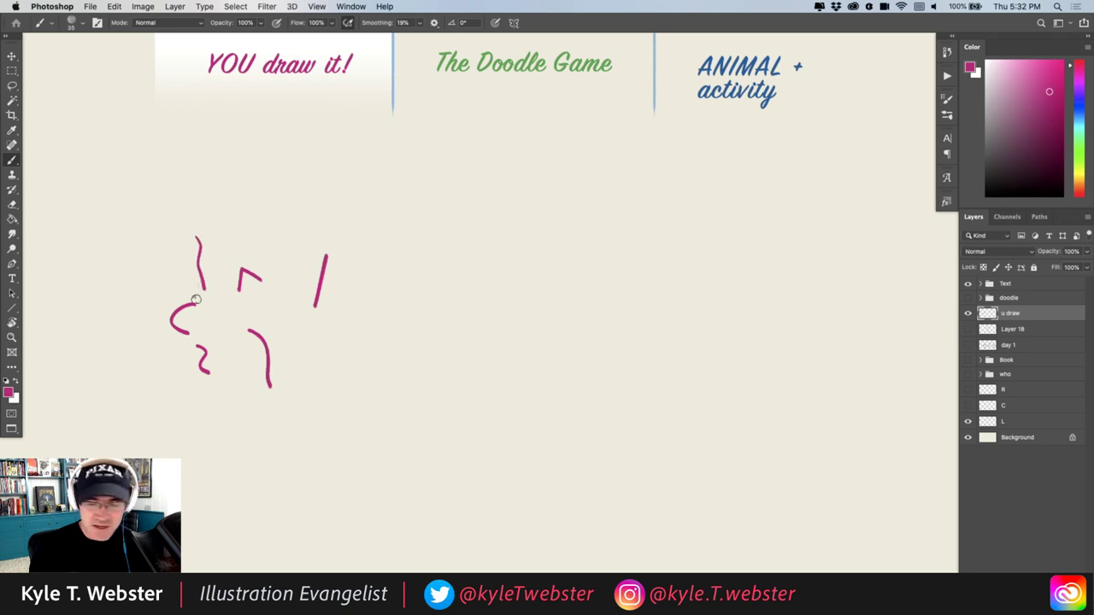
Clear the warm-up squiggles, then brush a scalloped magenta cloud-like rounded shape at mid-canvas
{"action": "key", "text": "Delete"}
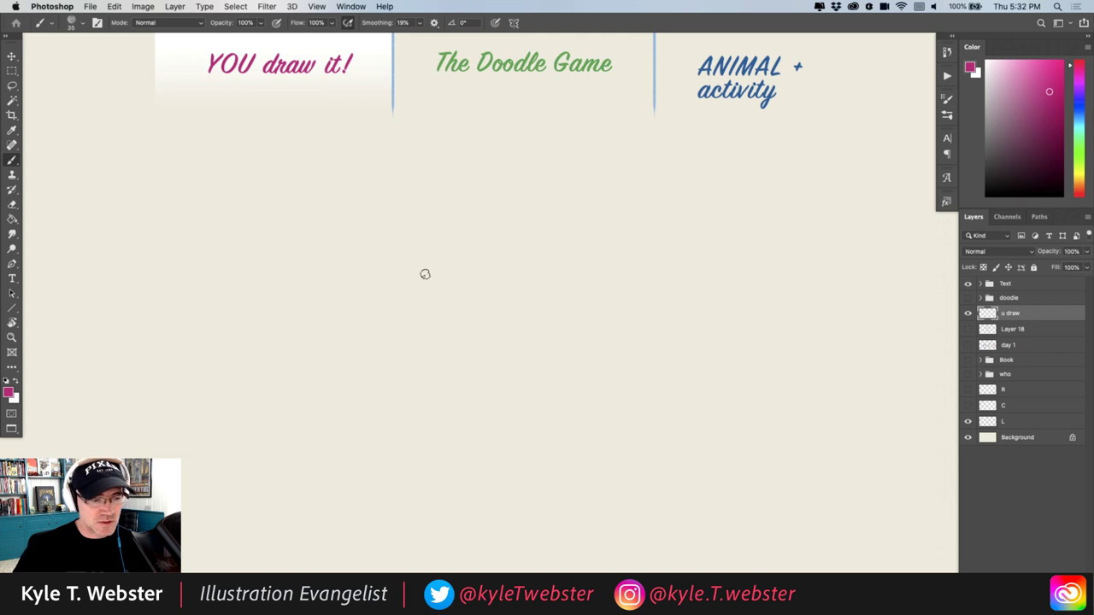
{"action": "scroll", "coordinate": [395, 299], "scroll_direction": "right", "scroll_amount": 2}
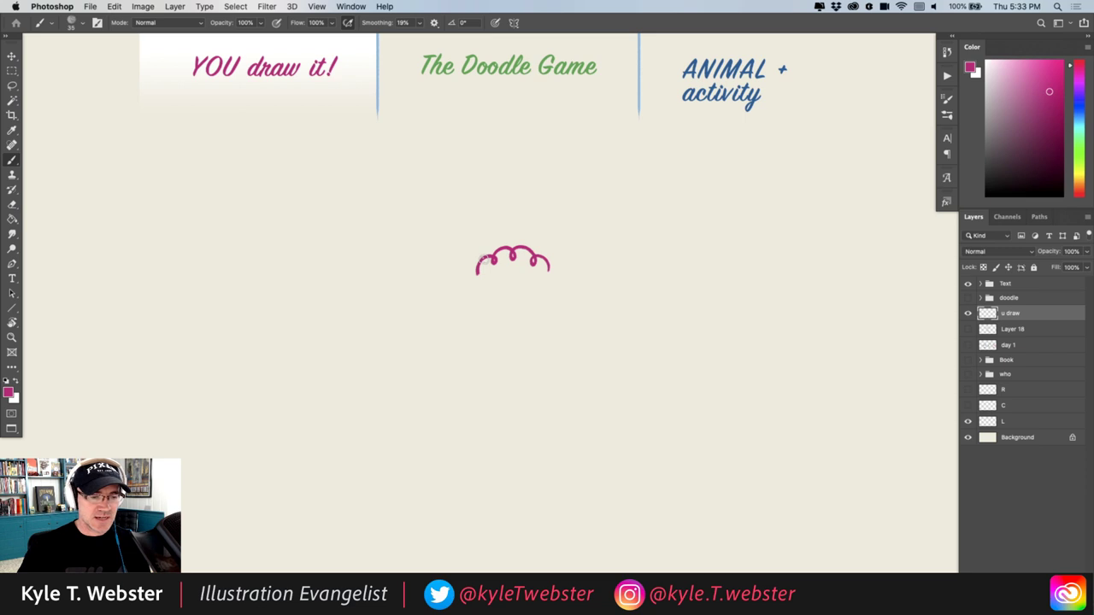
{"action": "left_click_drag", "start_coordinate": [447, 268], "coordinate": [414, 248]}
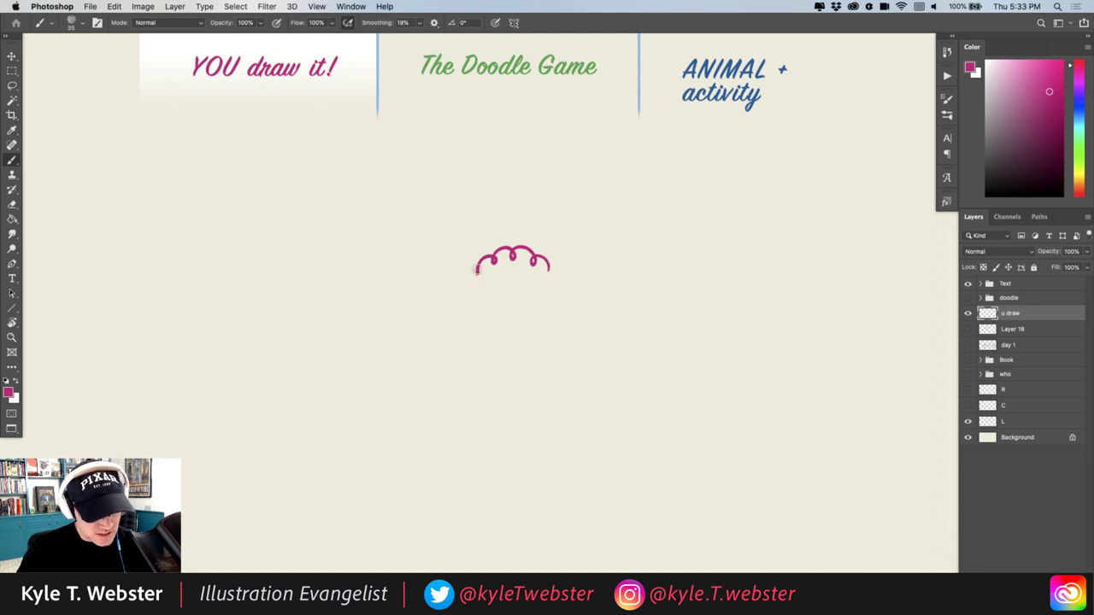
{"action": "left_click_drag", "start_coordinate": [476, 272], "coordinate": [476, 296]}
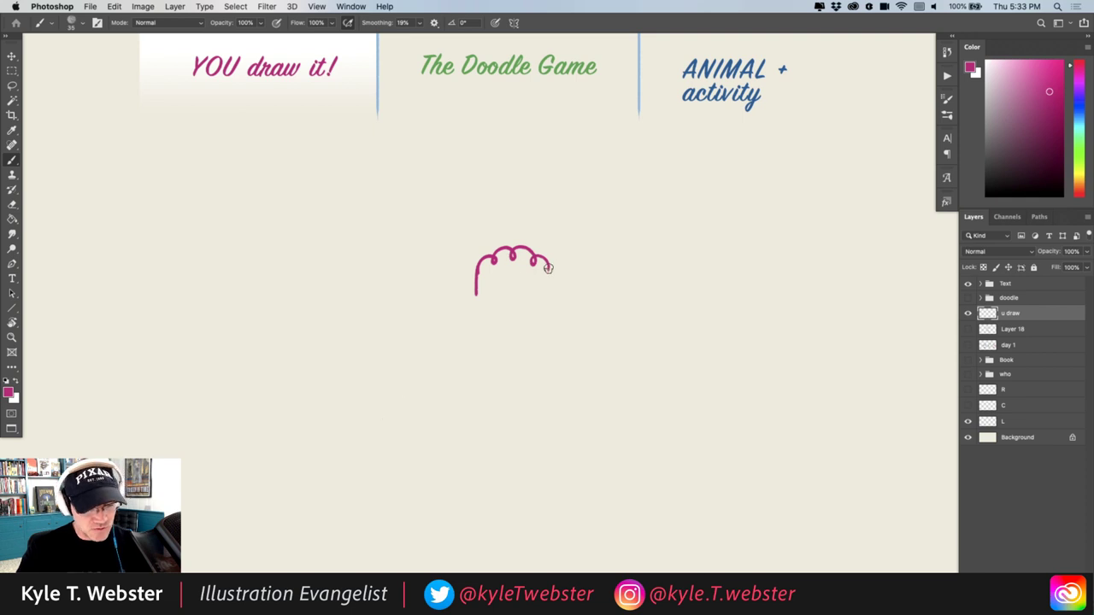
{"action": "left_click_drag", "start_coordinate": [549, 270], "coordinate": [550, 294]}
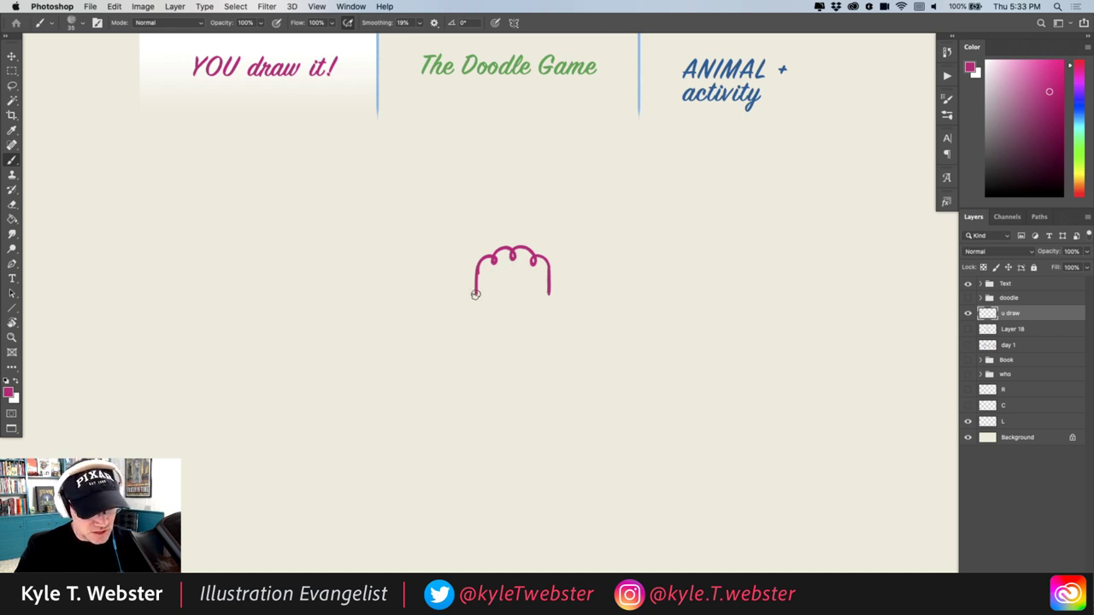
{"action": "mouse_move", "coordinate": [480, 302]}
{"action": "left_mouse_down"}
{"action": "mouse_move", "coordinate": [504, 318]}
{"action": "mouse_move", "coordinate": [510, 300]}
{"action": "mouse_move", "coordinate": [518, 316]}
{"action": "mouse_move", "coordinate": [530, 301]}
{"action": "mouse_move", "coordinate": [537, 315]}
{"action": "mouse_move", "coordinate": [550, 291]}
{"action": "left_mouse_up"}
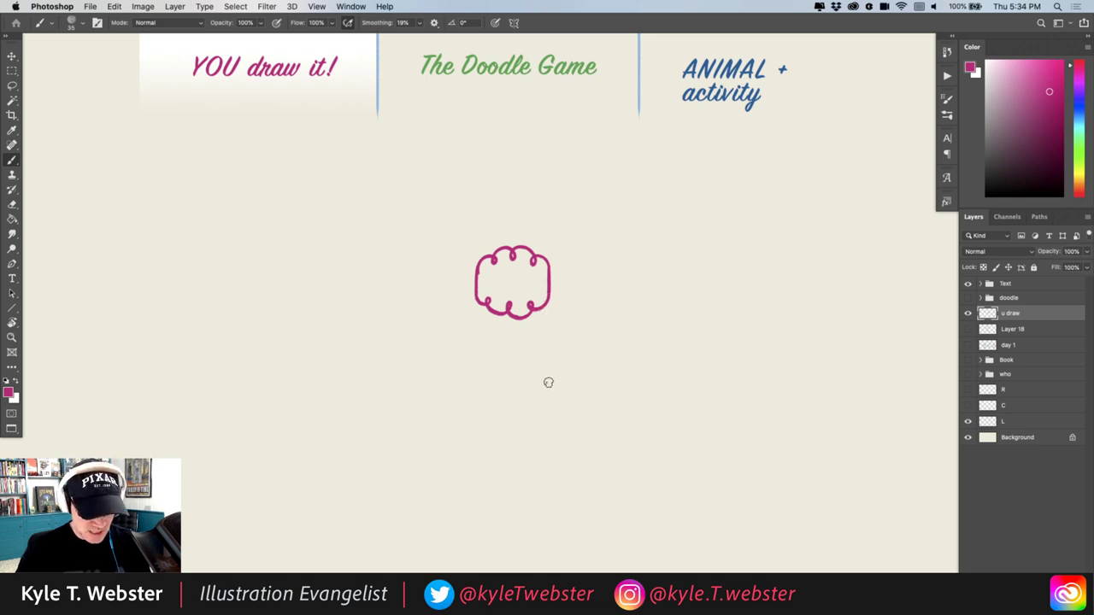
Draw a tapered muzzle below the tuft with a pointed bottom and nose curve
{"action": "left_click_drag", "start_coordinate": [539, 313], "coordinate": [532, 364]}
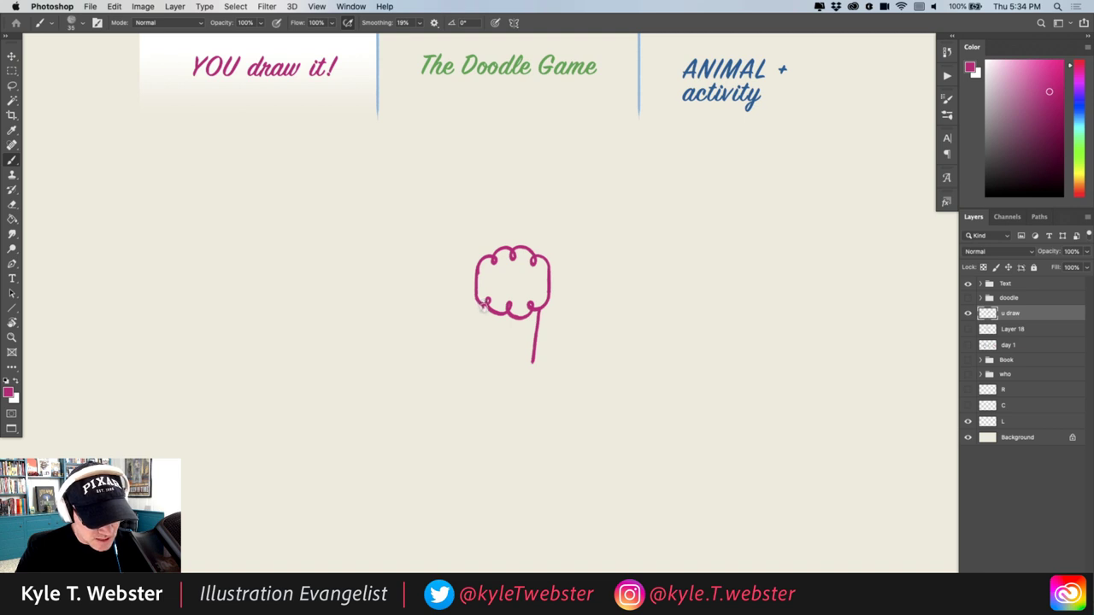
{"action": "left_click_drag", "start_coordinate": [483, 306], "coordinate": [491, 359]}
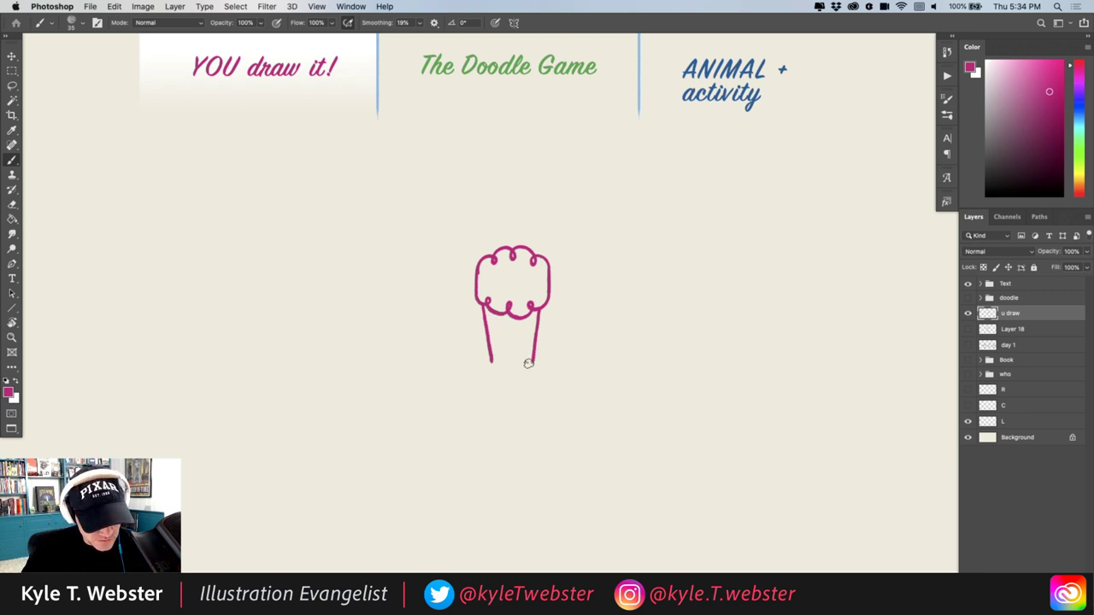
{"action": "left_click_drag", "start_coordinate": [531, 361], "coordinate": [490, 361]}
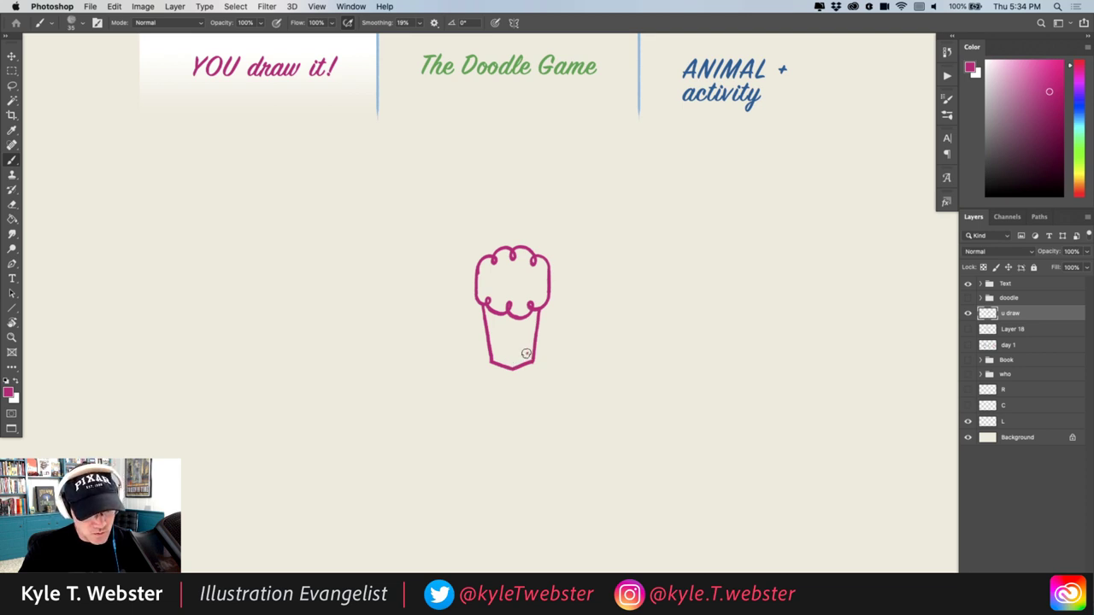
{"action": "mouse_move", "coordinate": [526, 353]}
{"action": "left_mouse_down"}
{"action": "mouse_move", "coordinate": [512, 363]}
{"action": "mouse_move", "coordinate": [494, 351]}
{"action": "left_mouse_up"}
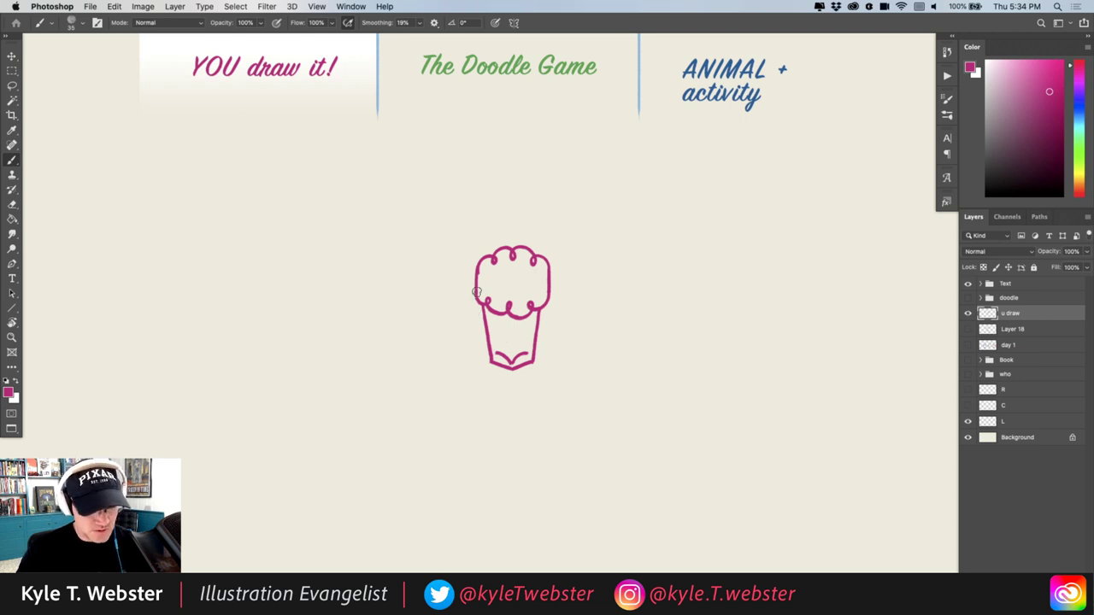
Add a drooping ear on the left side and try one on the right, undoing it
{"action": "left_click_drag", "start_coordinate": [429, 318], "coordinate": [452, 337]}
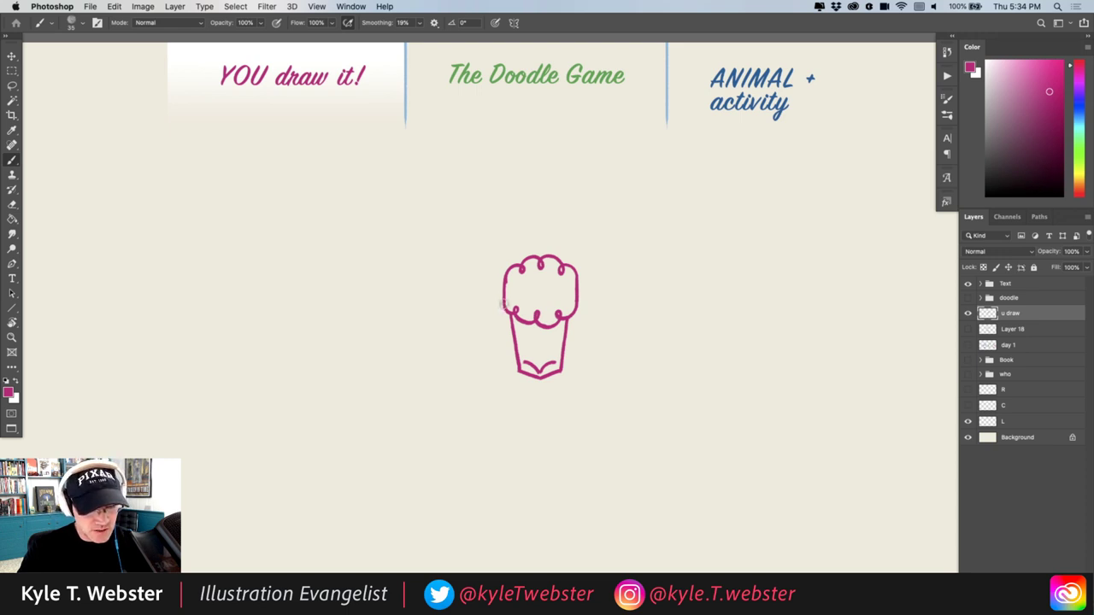
{"action": "mouse_move", "coordinate": [504, 305]}
{"action": "left_mouse_down"}
{"action": "mouse_move", "coordinate": [474, 329]}
{"action": "mouse_move", "coordinate": [496, 333]}
{"action": "mouse_move", "coordinate": [511, 314]}
{"action": "left_mouse_up"}
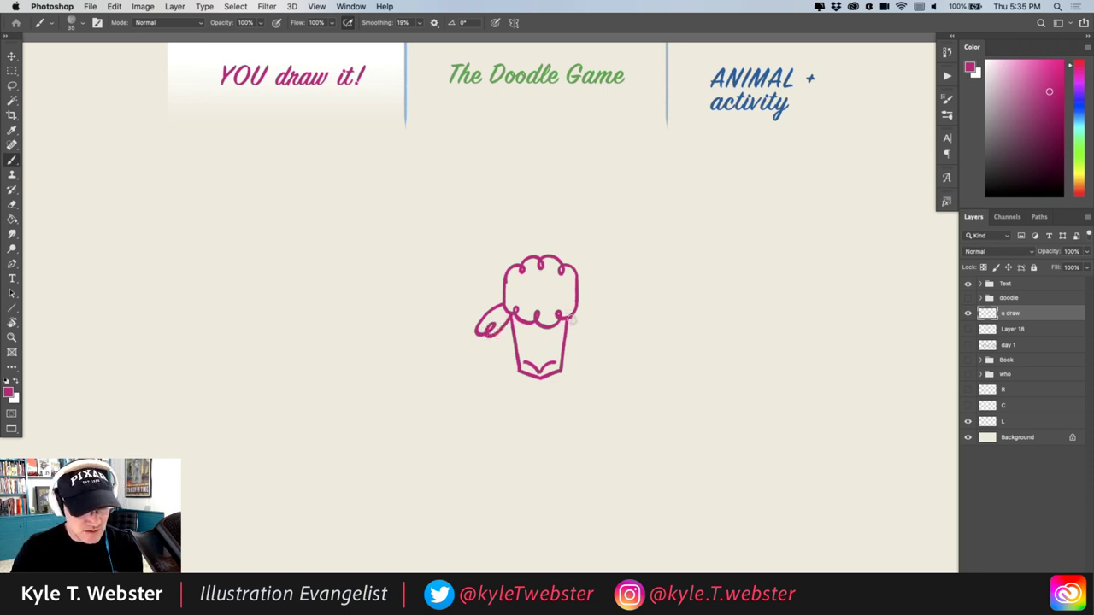
{"action": "mouse_move", "coordinate": [570, 318]}
{"action": "left_mouse_down"}
{"action": "mouse_move", "coordinate": [588, 343]}
{"action": "mouse_move", "coordinate": [592, 321]}
{"action": "mouse_move", "coordinate": [575, 313]}
{"action": "left_mouse_up"}
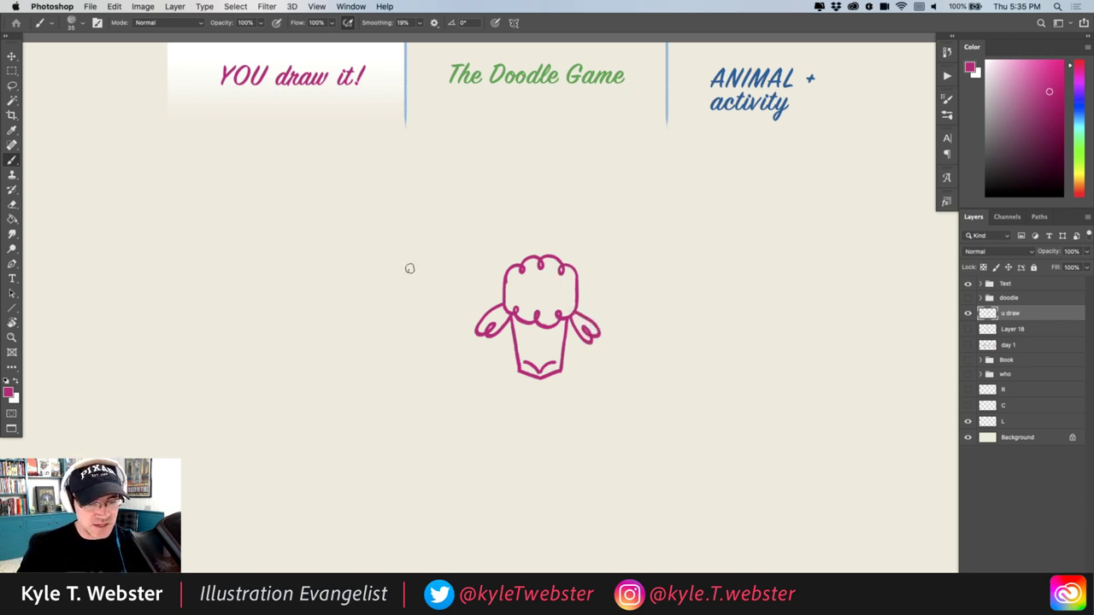
{"action": "key", "text": "super+z"}
Redraw the right ear, then paint and thicken a long curved horn on each side
{"action": "mouse_move", "coordinate": [572, 325]}
{"action": "left_mouse_down"}
{"action": "mouse_move", "coordinate": [588, 345]}
{"action": "mouse_move", "coordinate": [585, 328]}
{"action": "mouse_move", "coordinate": [596, 337]}
{"action": "mouse_move", "coordinate": [575, 301]}
{"action": "left_mouse_up"}
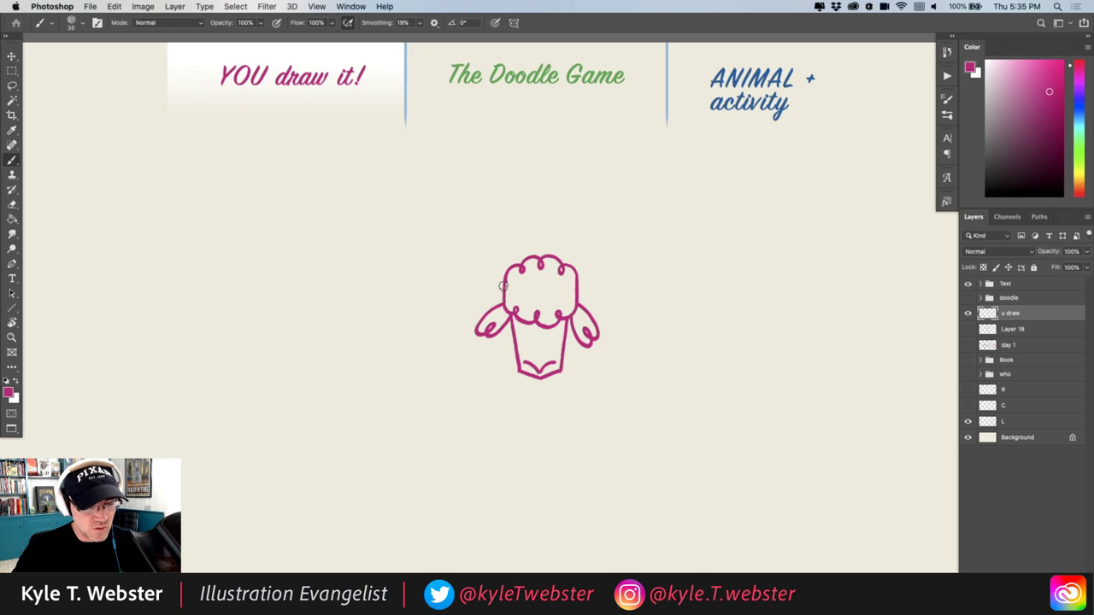
{"action": "left_click_drag", "start_coordinate": [501, 287], "coordinate": [456, 287]}
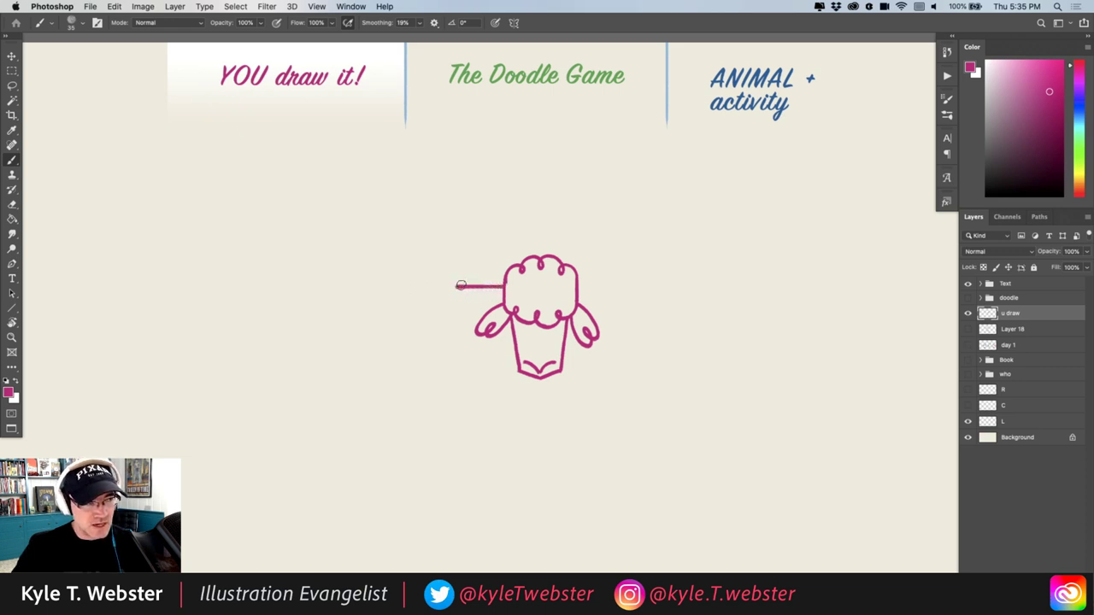
{"action": "mouse_move", "coordinate": [458, 286]}
{"action": "left_mouse_down"}
{"action": "mouse_move", "coordinate": [430, 269]}
{"action": "mouse_move", "coordinate": [428, 251]}
{"action": "mouse_move", "coordinate": [451, 223]}
{"action": "left_mouse_up"}
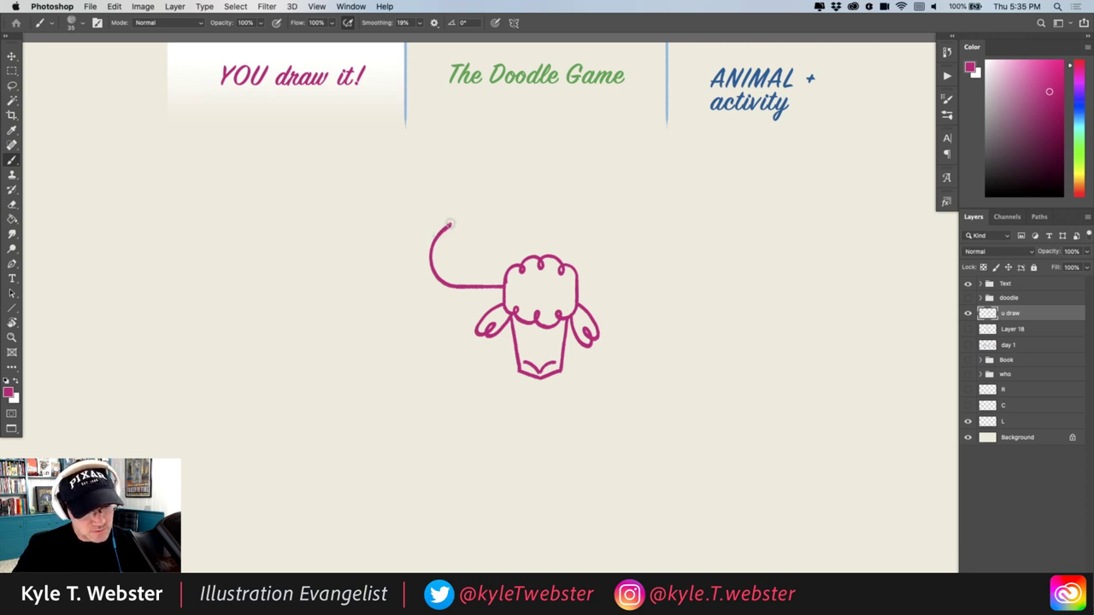
{"action": "mouse_move", "coordinate": [448, 225]}
{"action": "left_mouse_down"}
{"action": "mouse_move", "coordinate": [448, 270]}
{"action": "mouse_move", "coordinate": [505, 273]}
{"action": "left_mouse_up"}
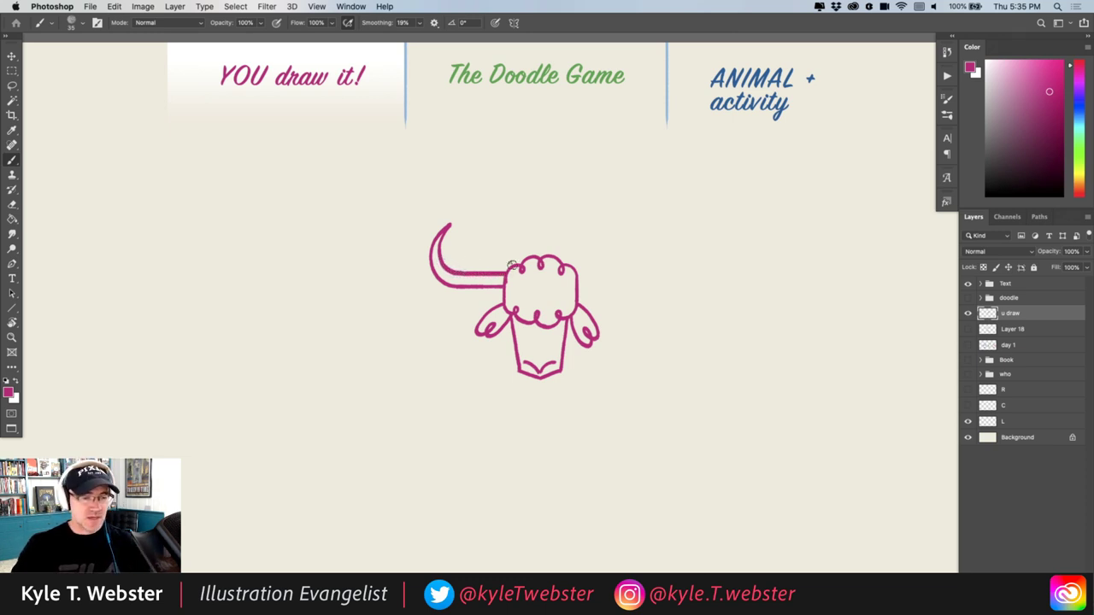
{"action": "mouse_move", "coordinate": [578, 286]}
{"action": "left_mouse_down"}
{"action": "mouse_move", "coordinate": [640, 285]}
{"action": "mouse_move", "coordinate": [659, 269]}
{"action": "mouse_move", "coordinate": [657, 231]}
{"action": "mouse_move", "coordinate": [638, 221]}
{"action": "left_mouse_up"}
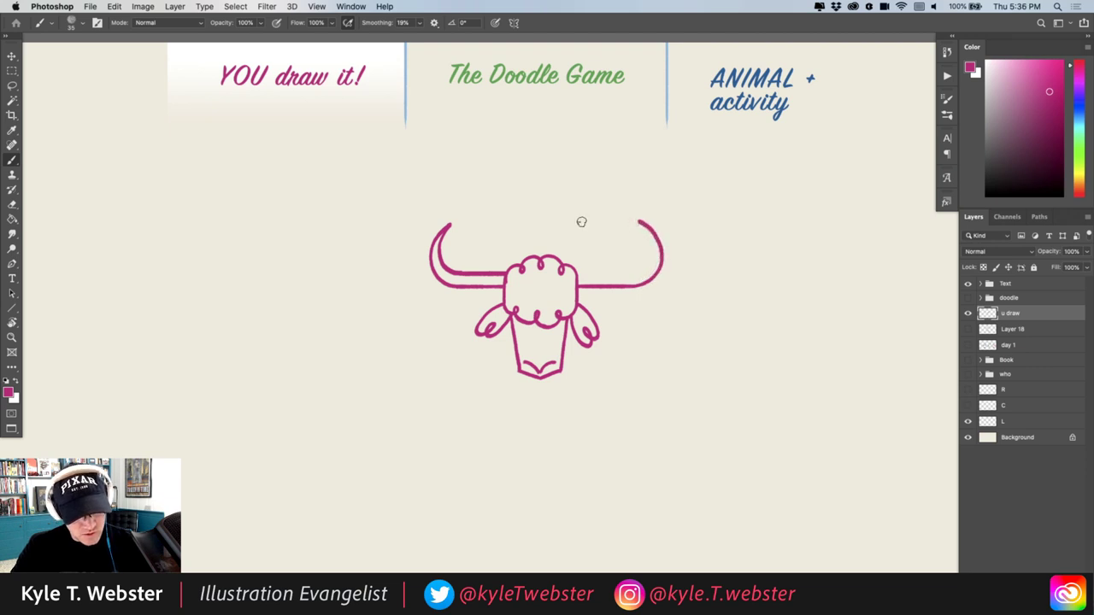
{"action": "mouse_move", "coordinate": [578, 272]}
{"action": "left_mouse_down"}
{"action": "mouse_move", "coordinate": [646, 265]}
{"action": "mouse_move", "coordinate": [655, 251]}
{"action": "mouse_move", "coordinate": [637, 225]}
{"action": "left_mouse_up"}
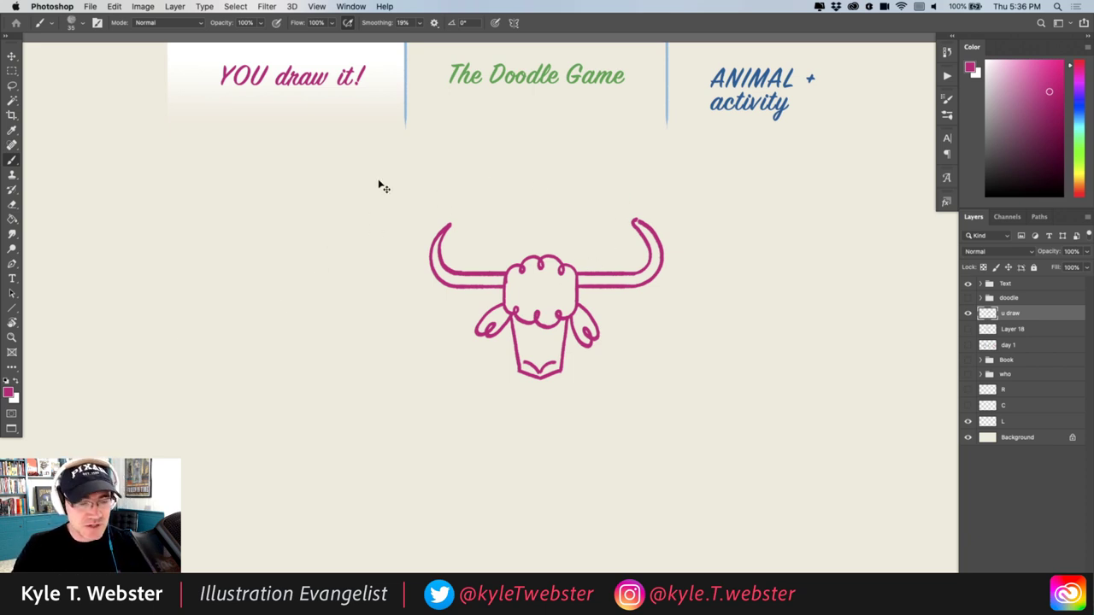
Undo the flat horns and a trial upright left horn
{"action": "key", "text": "super+z"}
{"action": "key", "text": "super+z"}
{"action": "key", "text": "super+z"}
{"action": "key", "text": "super+z"}
{"action": "key", "text": "super+z"}
{"action": "key", "text": "super+z"}
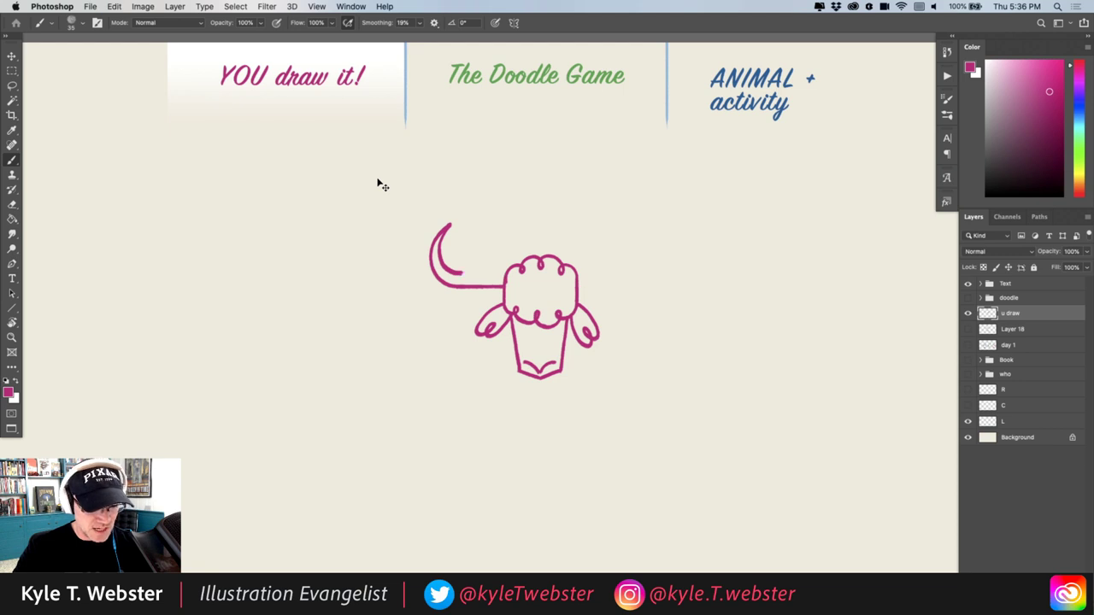
{"action": "key", "text": "super+z"}
{"action": "key", "text": "super+z"}
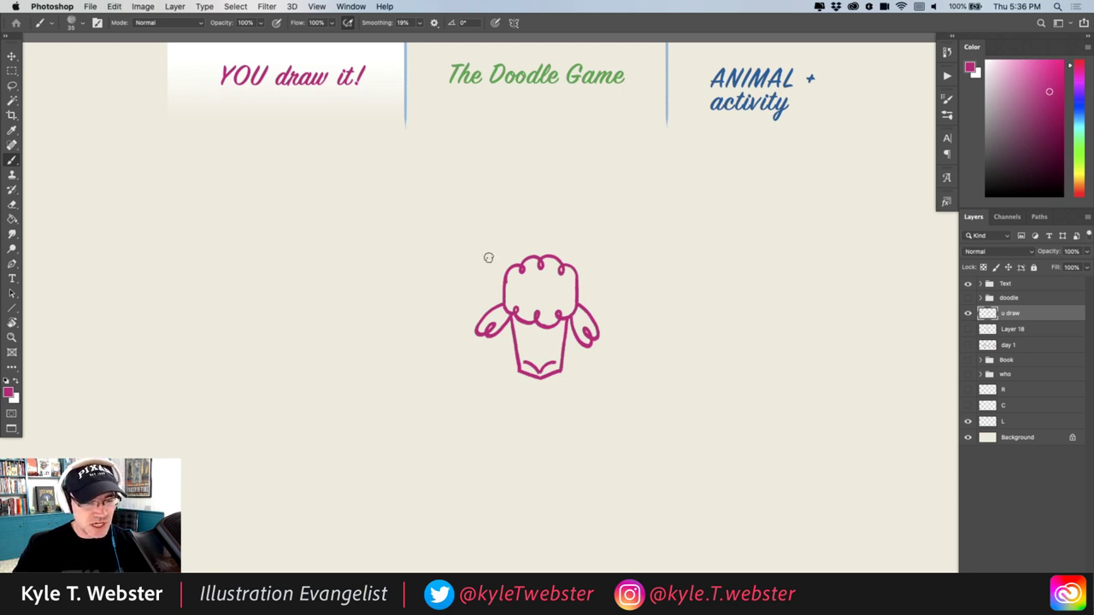
{"action": "mouse_move", "coordinate": [505, 275]}
{"action": "left_mouse_down"}
{"action": "mouse_move", "coordinate": [477, 226]}
{"action": "mouse_move", "coordinate": [483, 188]}
{"action": "mouse_move", "coordinate": [466, 227]}
{"action": "mouse_move", "coordinate": [471, 269]}
{"action": "mouse_move", "coordinate": [498, 294]}
{"action": "left_mouse_up"}
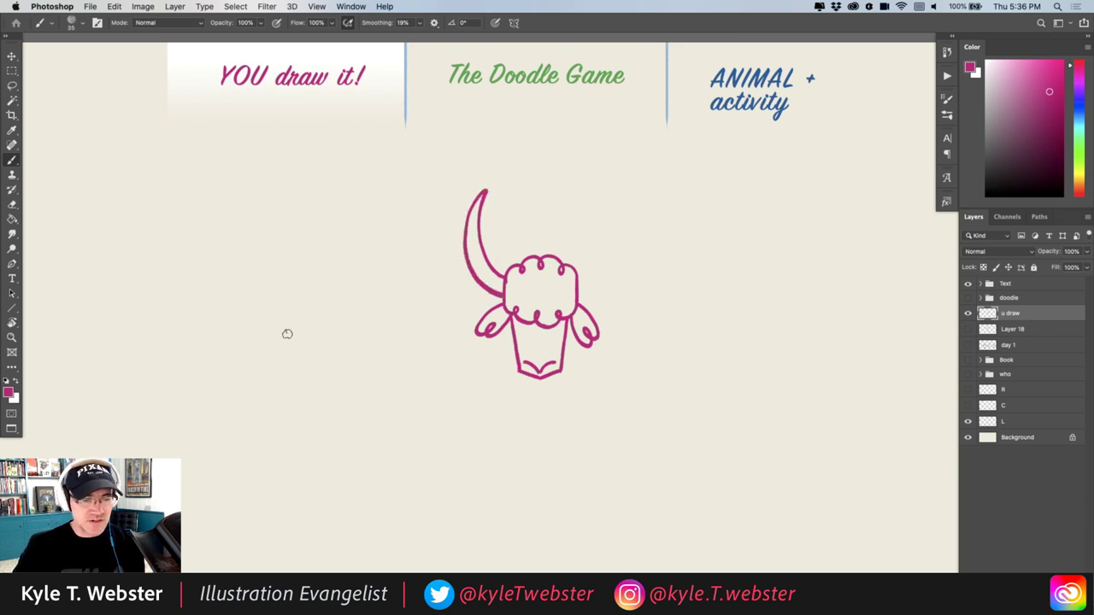
{"action": "key", "text": "super+z"}
{"action": "key", "text": "super+z"}
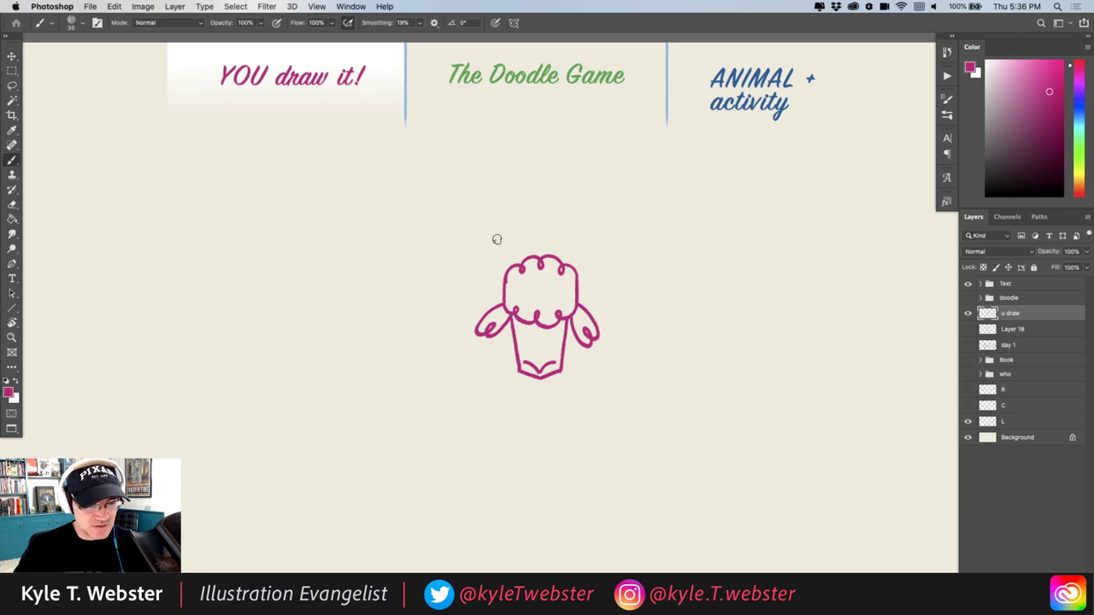
Draw thick, double-stroked horns sweeping up and outward on both sides
{"action": "mouse_move", "coordinate": [503, 282]}
{"action": "left_mouse_down"}
{"action": "mouse_move", "coordinate": [462, 268]}
{"action": "mouse_move", "coordinate": [438, 207]}
{"action": "left_mouse_up"}
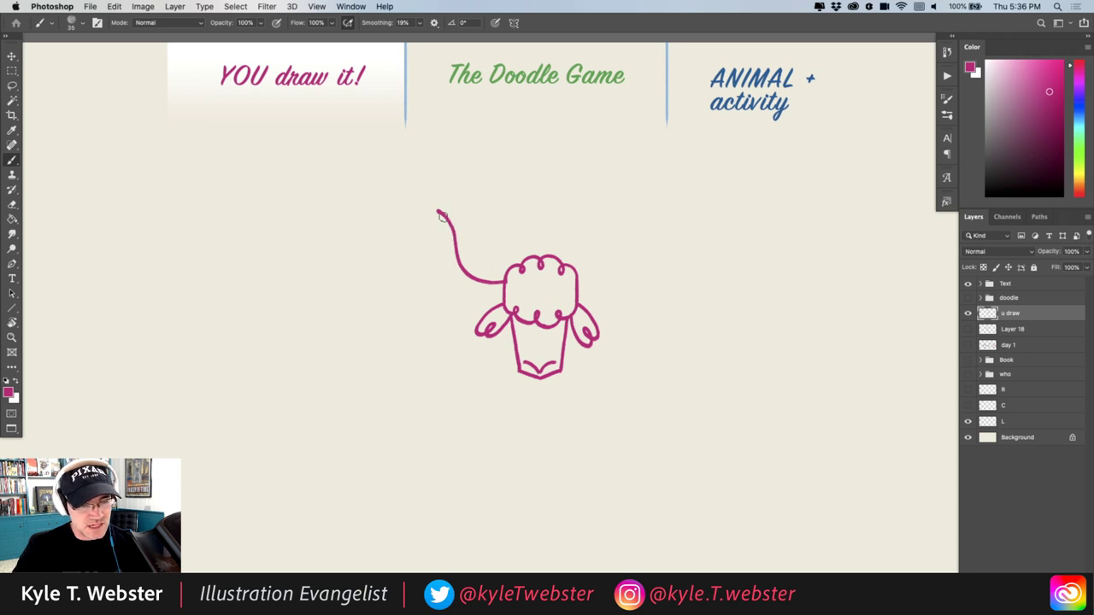
{"action": "mouse_move", "coordinate": [437, 210]}
{"action": "left_mouse_down"}
{"action": "mouse_move", "coordinate": [452, 273]}
{"action": "mouse_move", "coordinate": [504, 296]}
{"action": "left_mouse_up"}
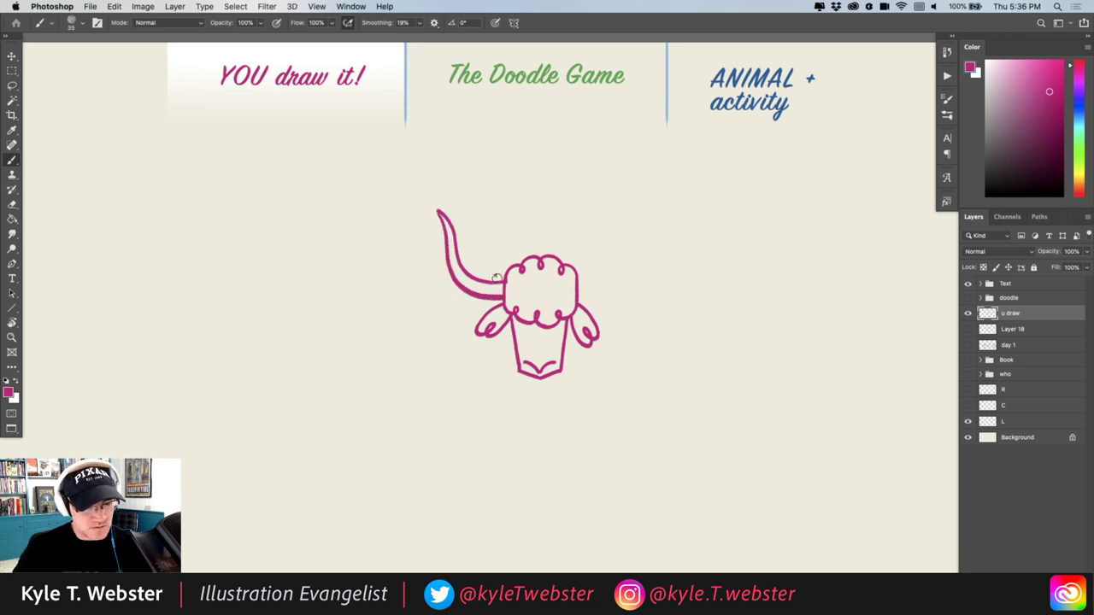
{"action": "mouse_move", "coordinate": [578, 282]}
{"action": "left_mouse_down"}
{"action": "mouse_move", "coordinate": [606, 276]}
{"action": "mouse_move", "coordinate": [641, 210]}
{"action": "left_mouse_up"}
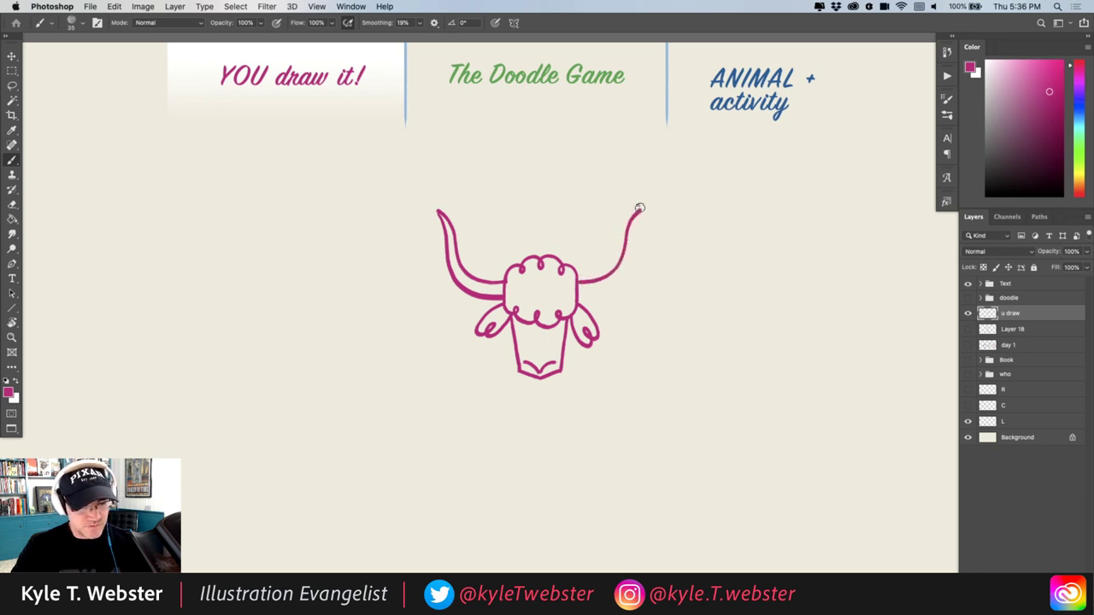
{"action": "mouse_move", "coordinate": [584, 295]}
{"action": "left_mouse_down"}
{"action": "mouse_move", "coordinate": [624, 275]}
{"action": "mouse_move", "coordinate": [637, 206]}
{"action": "left_mouse_up"}
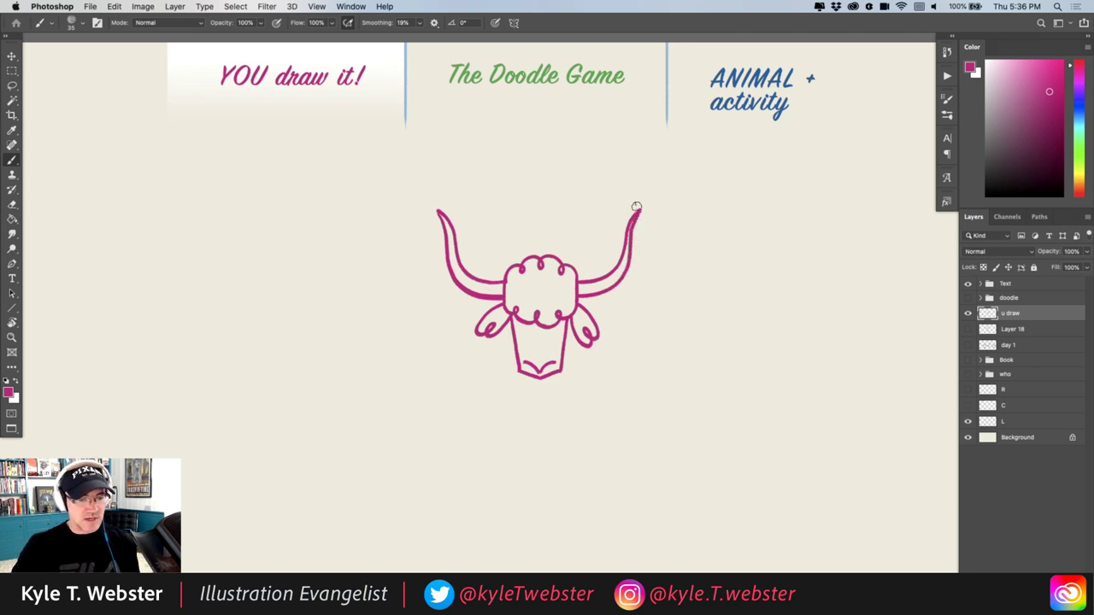
Retrace the face and draw wavy fur lines down both sides below the ears
{"action": "scroll", "coordinate": [467, 317], "scroll_direction": "down", "scroll_amount": 3}
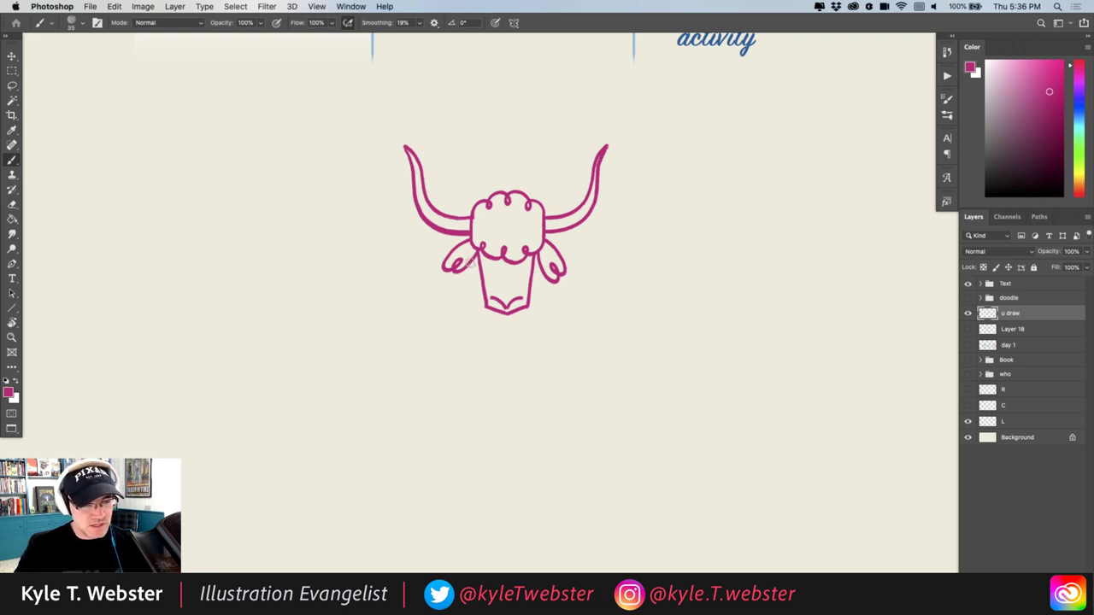
{"action": "left_click_drag", "start_coordinate": [471, 264], "coordinate": [459, 305]}
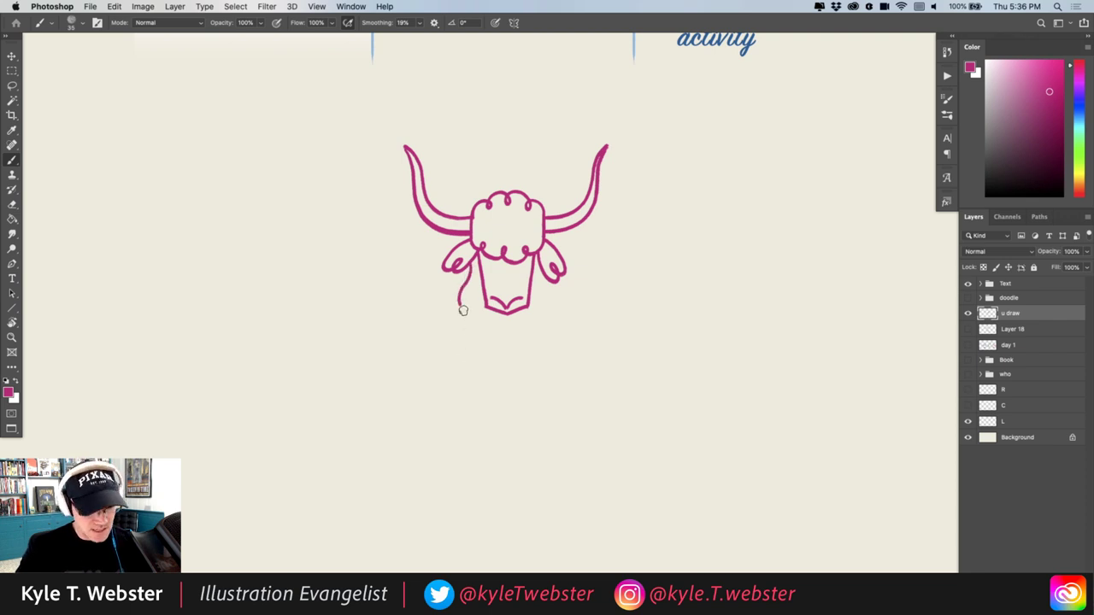
{"action": "left_click_drag", "start_coordinate": [469, 294], "coordinate": [455, 386]}
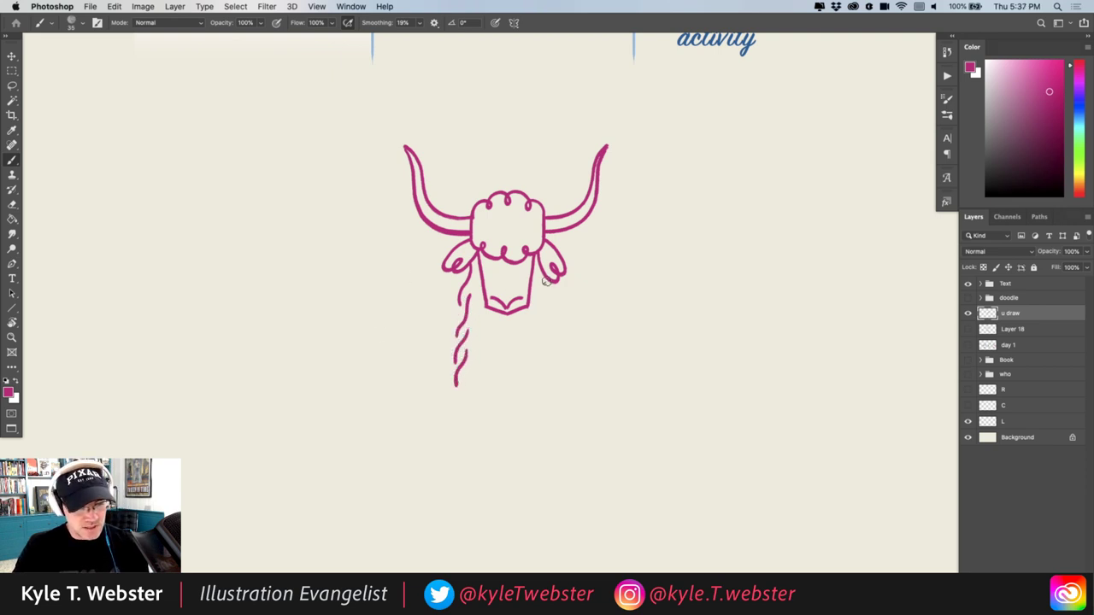
{"action": "left_click_drag", "start_coordinate": [544, 282], "coordinate": [556, 394]}
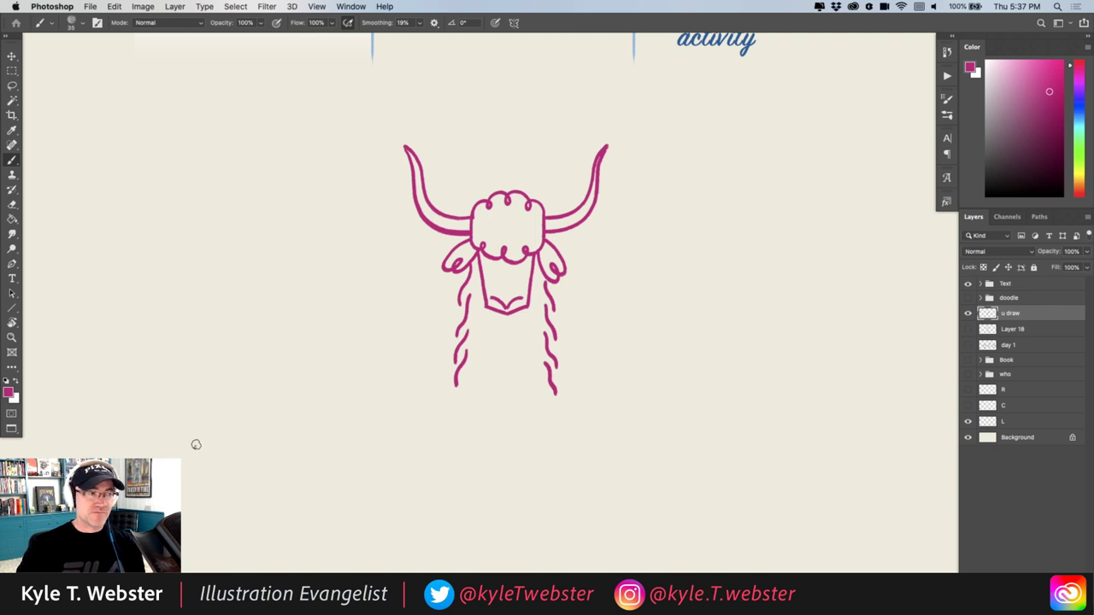
{"action": "left_click_drag", "start_coordinate": [456, 314], "coordinate": [451, 374]}
{"action": "mouse_move", "coordinate": [550, 312]}
{"action": "left_mouse_down"}
{"action": "mouse_move", "coordinate": [566, 330]}
{"action": "mouse_move", "coordinate": [569, 395]}
{"action": "left_mouse_up"}
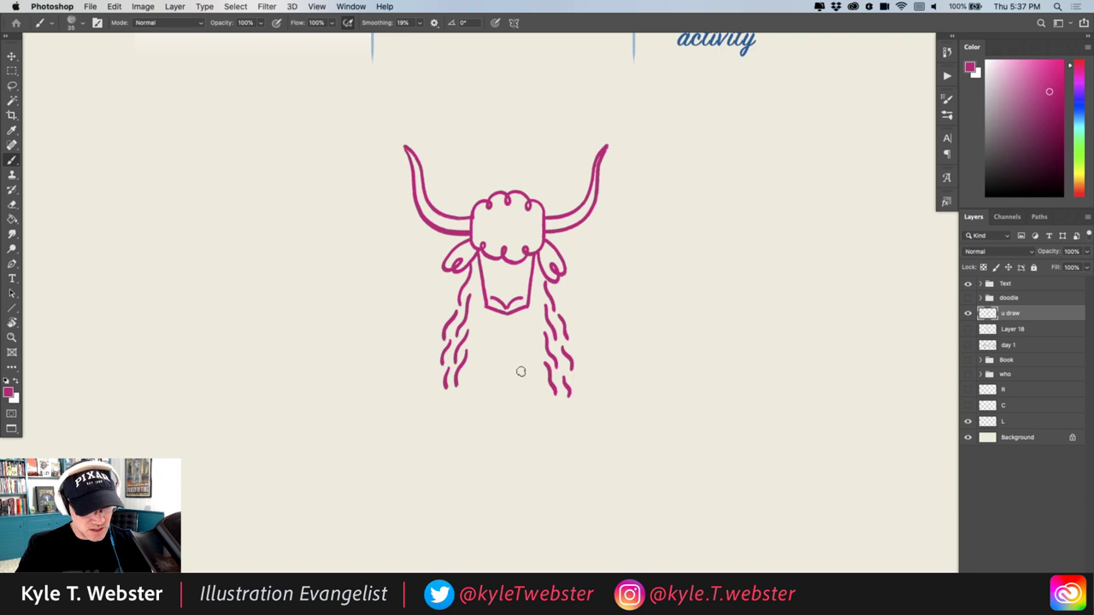
Add long shaggy strands below the chin and fill the lower fur with wavy strands
{"action": "left_click_drag", "start_coordinate": [526, 354], "coordinate": [518, 434]}
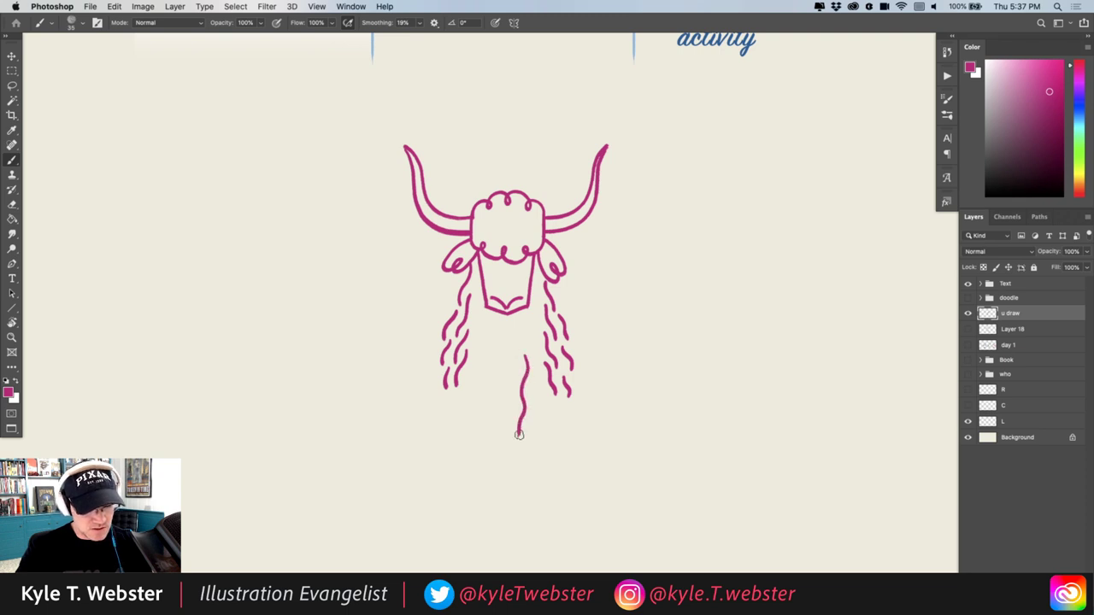
{"action": "mouse_move", "coordinate": [509, 355]}
{"action": "left_mouse_down"}
{"action": "mouse_move", "coordinate": [508, 418]}
{"action": "mouse_move", "coordinate": [500, 381]}
{"action": "mouse_move", "coordinate": [496, 435]}
{"action": "left_mouse_up"}
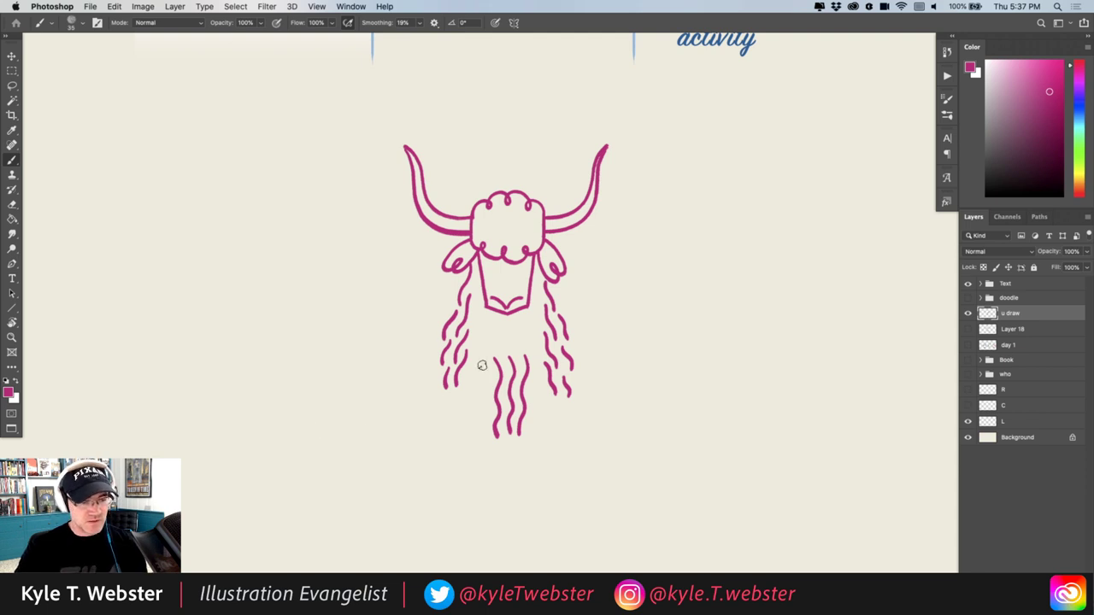
{"action": "left_click_drag", "start_coordinate": [464, 374], "coordinate": [458, 415]}
{"action": "mouse_move", "coordinate": [472, 393]}
{"action": "left_mouse_down"}
{"action": "mouse_move", "coordinate": [475, 432]}
{"action": "mouse_move", "coordinate": [484, 427]}
{"action": "left_mouse_up"}
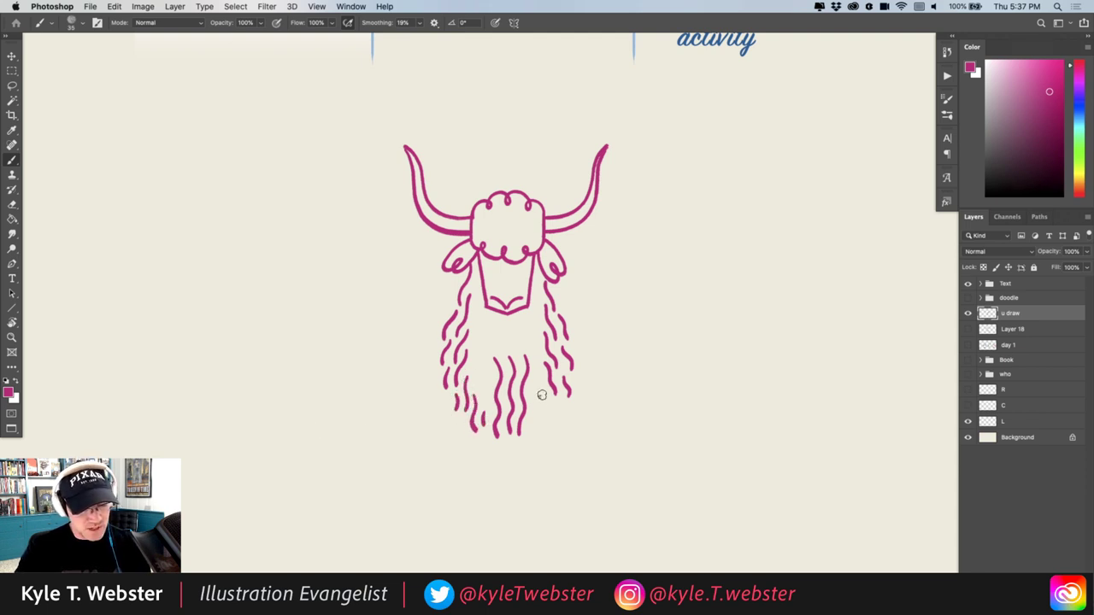
{"action": "mouse_move", "coordinate": [542, 391]}
{"action": "left_mouse_down"}
{"action": "mouse_move", "coordinate": [531, 435]}
{"action": "mouse_move", "coordinate": [553, 417]}
{"action": "left_mouse_up"}
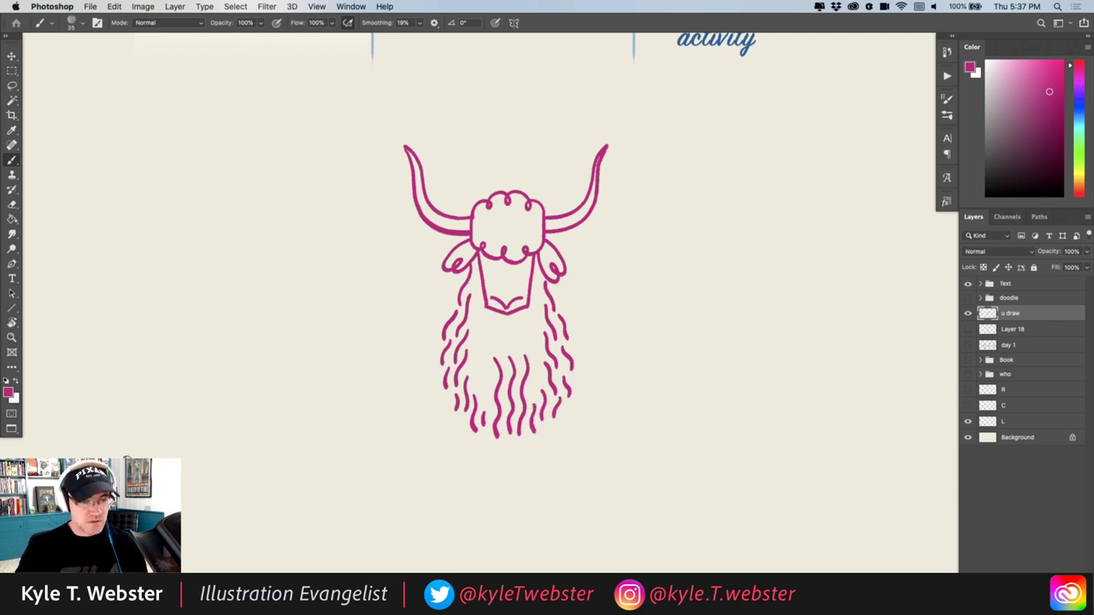
{"action": "mouse_move", "coordinate": [457, 418]}
{"action": "left_mouse_down"}
{"action": "mouse_move", "coordinate": [467, 453]}
{"action": "mouse_move", "coordinate": [487, 453]}
{"action": "left_mouse_up"}
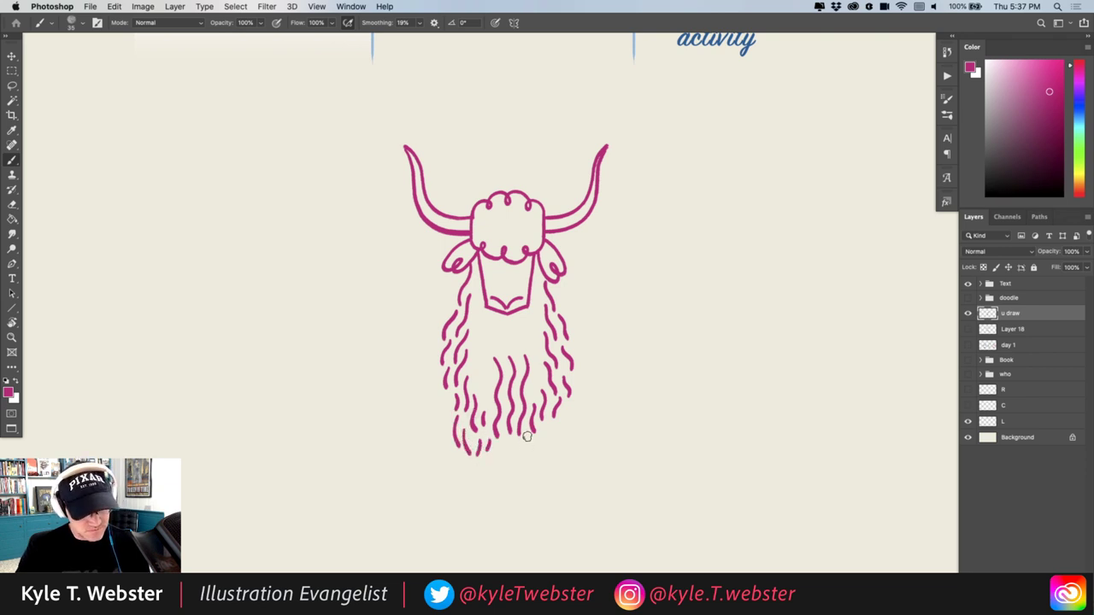
{"action": "left_click_drag", "start_coordinate": [529, 436], "coordinate": [545, 461]}
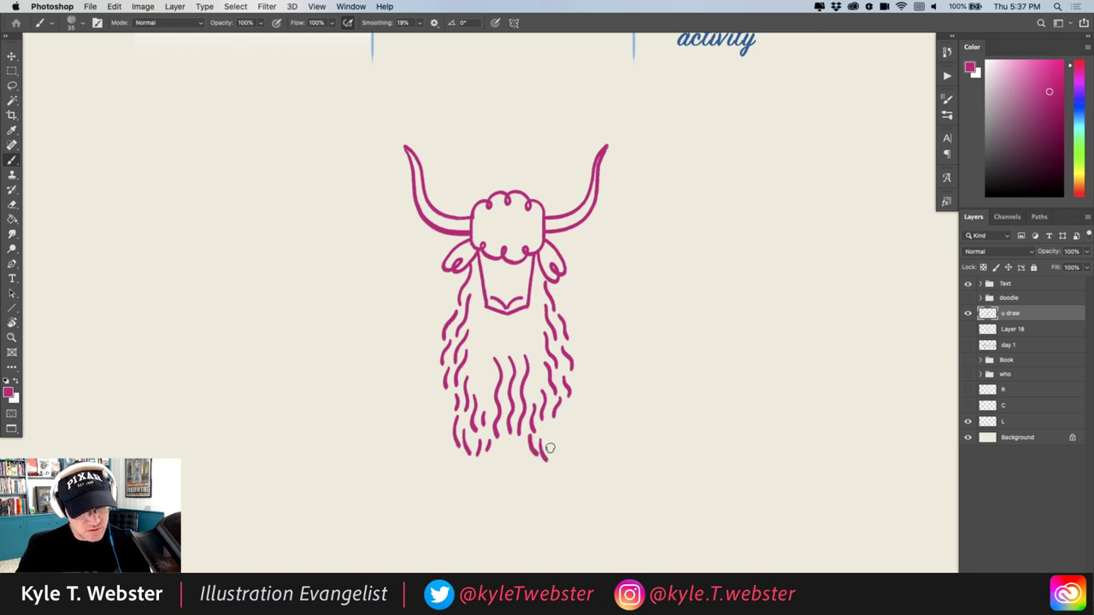
{"action": "left_click_drag", "start_coordinate": [552, 423], "coordinate": [562, 445]}
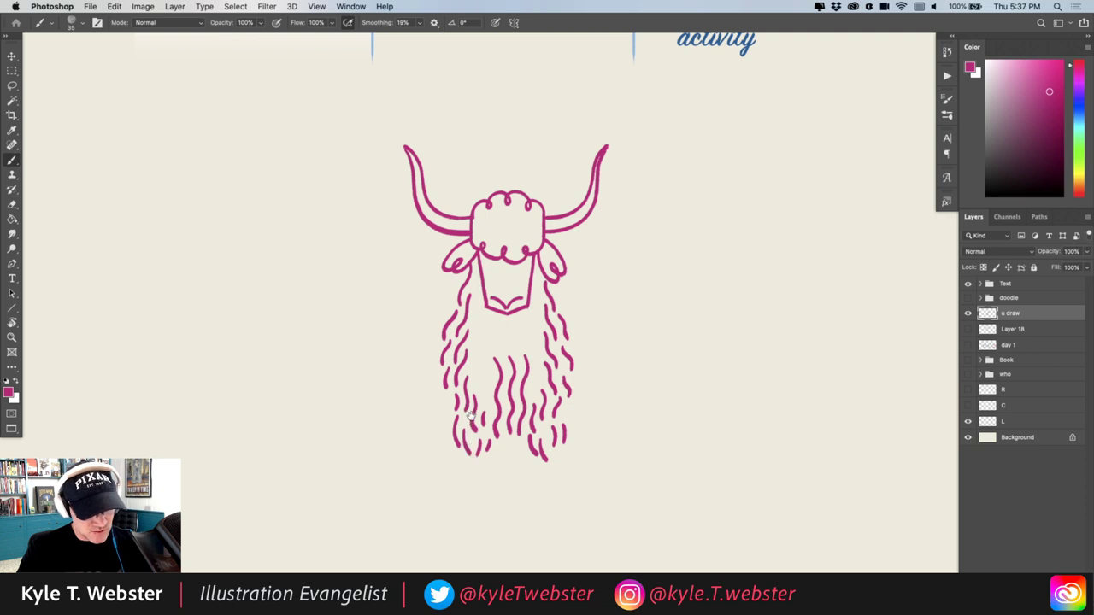
{"action": "scroll", "coordinate": [471, 422], "scroll_direction": "down", "scroll_amount": 2}
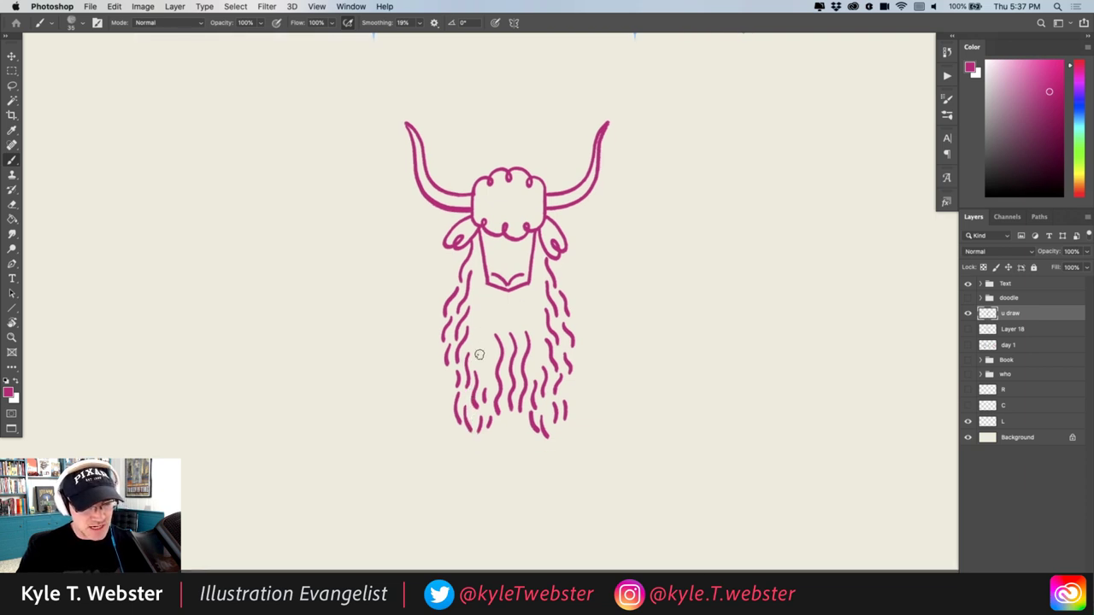
{"action": "mouse_move", "coordinate": [534, 314]}
{"action": "left_mouse_down"}
{"action": "mouse_move", "coordinate": [533, 325]}
{"action": "mouse_move", "coordinate": [489, 318]}
{"action": "left_mouse_up"}
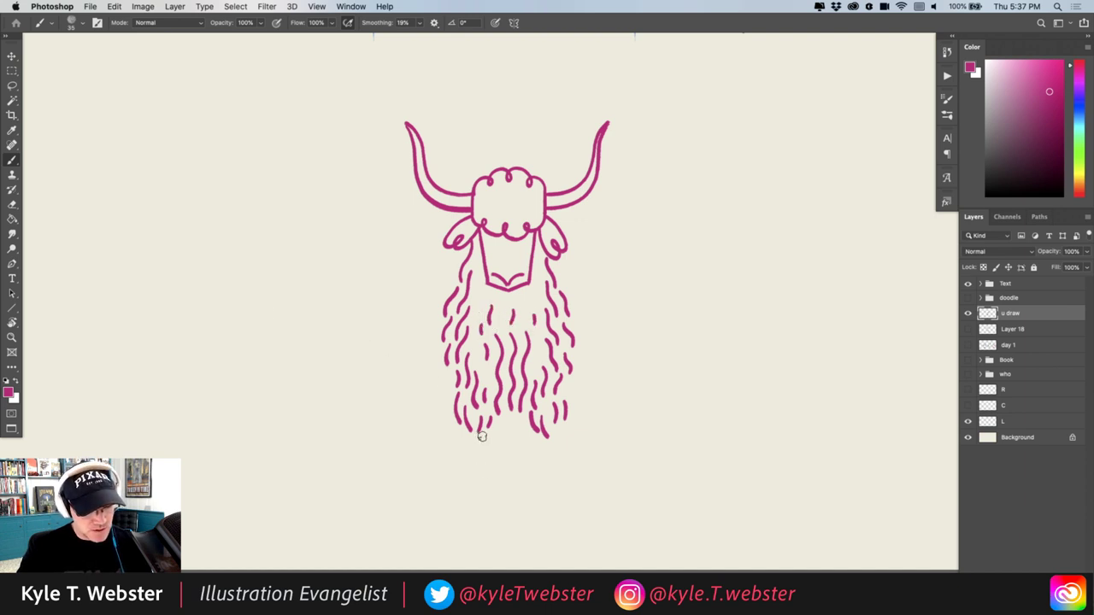
Draw two legs below the fur, closing them into split hooves with added detail
{"action": "mouse_move", "coordinate": [482, 434]}
{"action": "left_mouse_down"}
{"action": "mouse_move", "coordinate": [481, 450]}
{"action": "mouse_move", "coordinate": [468, 451]}
{"action": "left_mouse_up"}
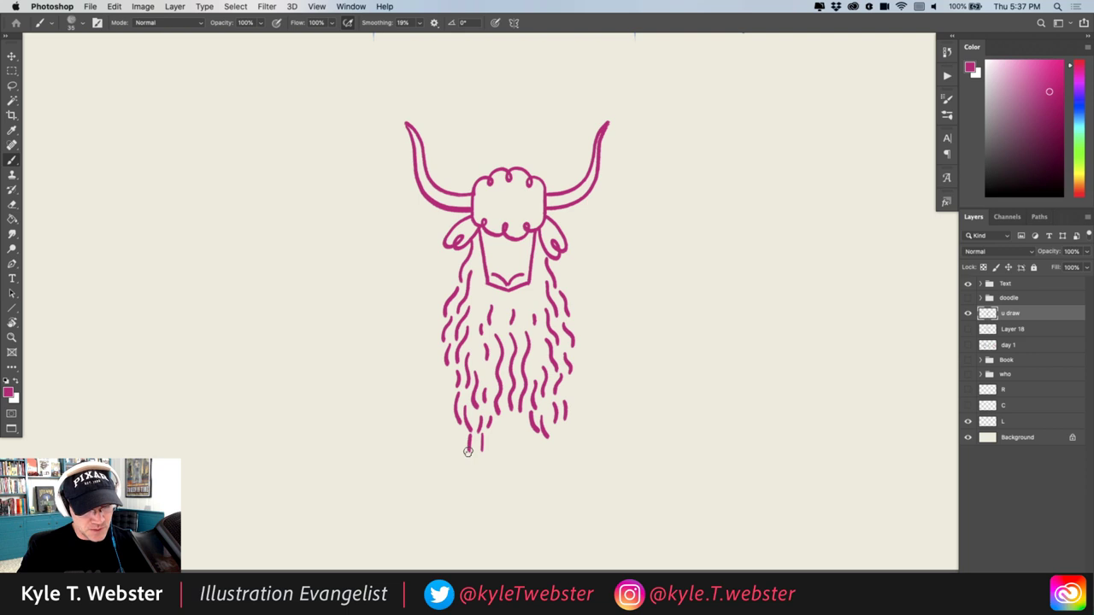
{"action": "mouse_move", "coordinate": [466, 445]}
{"action": "left_mouse_down"}
{"action": "mouse_move", "coordinate": [465, 465]}
{"action": "mouse_move", "coordinate": [485, 465]}
{"action": "mouse_move", "coordinate": [461, 477]}
{"action": "mouse_move", "coordinate": [489, 481]}
{"action": "left_mouse_up"}
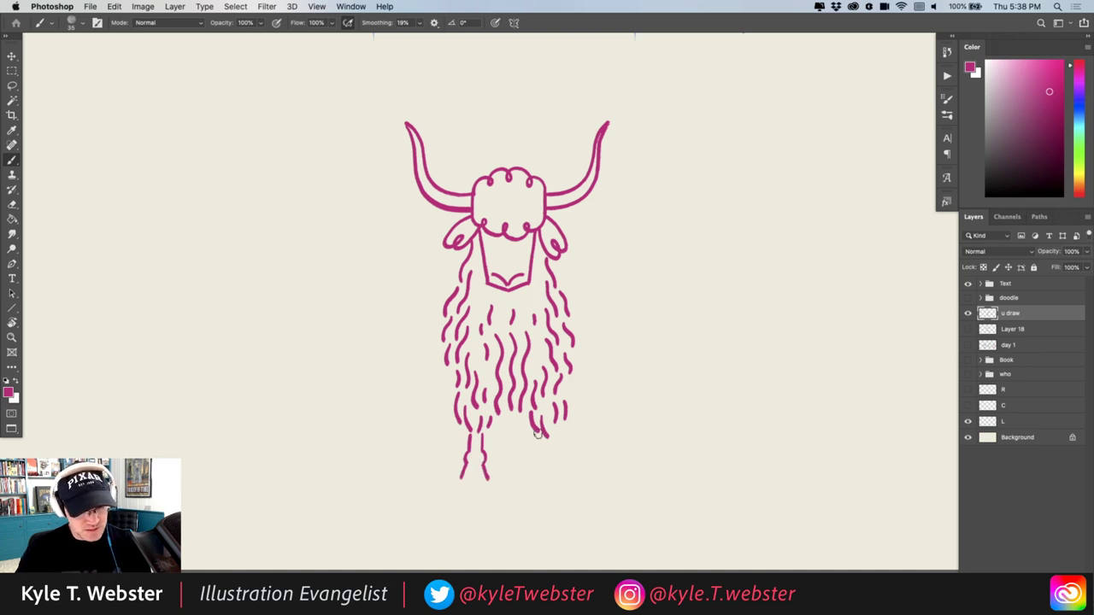
{"action": "left_click_drag", "start_coordinate": [539, 426], "coordinate": [537, 477]}
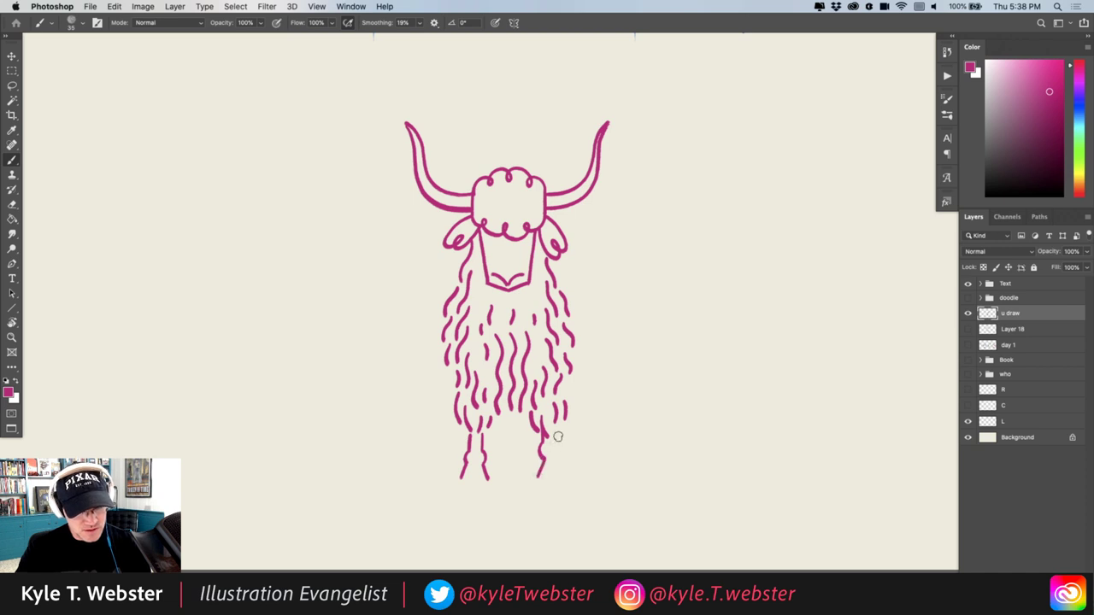
{"action": "left_click_drag", "start_coordinate": [557, 429], "coordinate": [564, 477]}
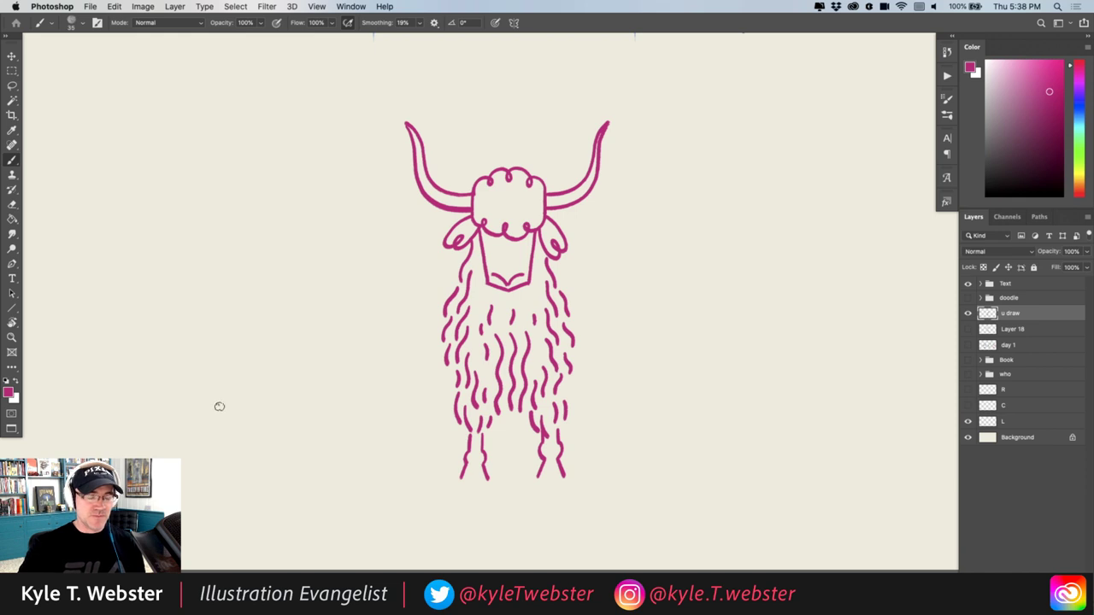
{"action": "left_click_drag", "start_coordinate": [487, 480], "coordinate": [461, 479]}
{"action": "mouse_move", "coordinate": [564, 477]}
{"action": "left_mouse_down"}
{"action": "mouse_move", "coordinate": [537, 478]}
{"action": "mouse_move", "coordinate": [546, 471]}
{"action": "left_mouse_up"}
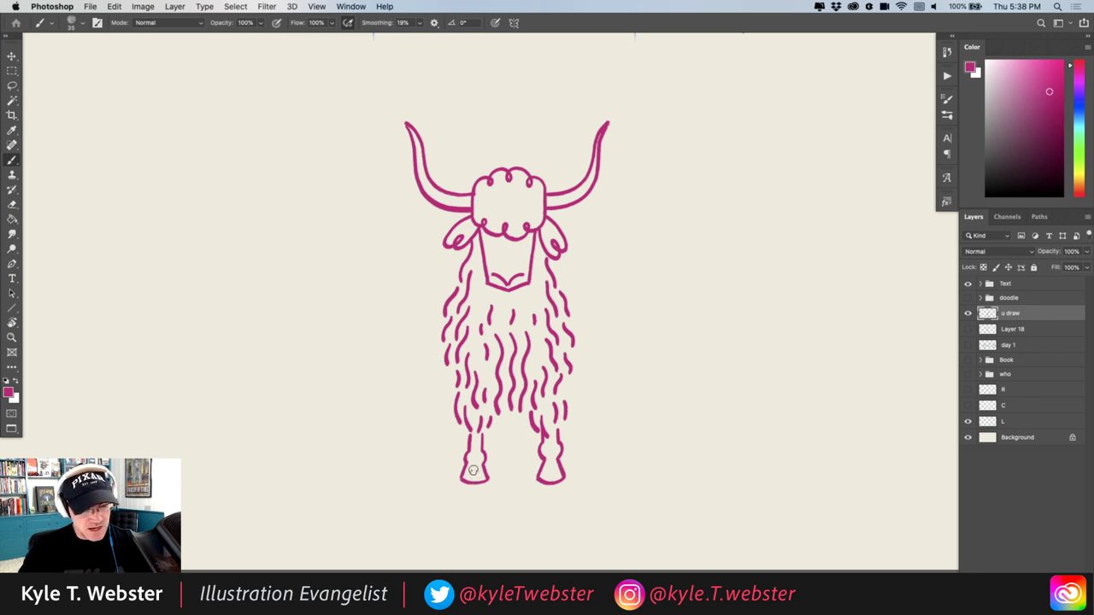
{"action": "left_click_drag", "start_coordinate": [473, 478], "coordinate": [472, 451]}
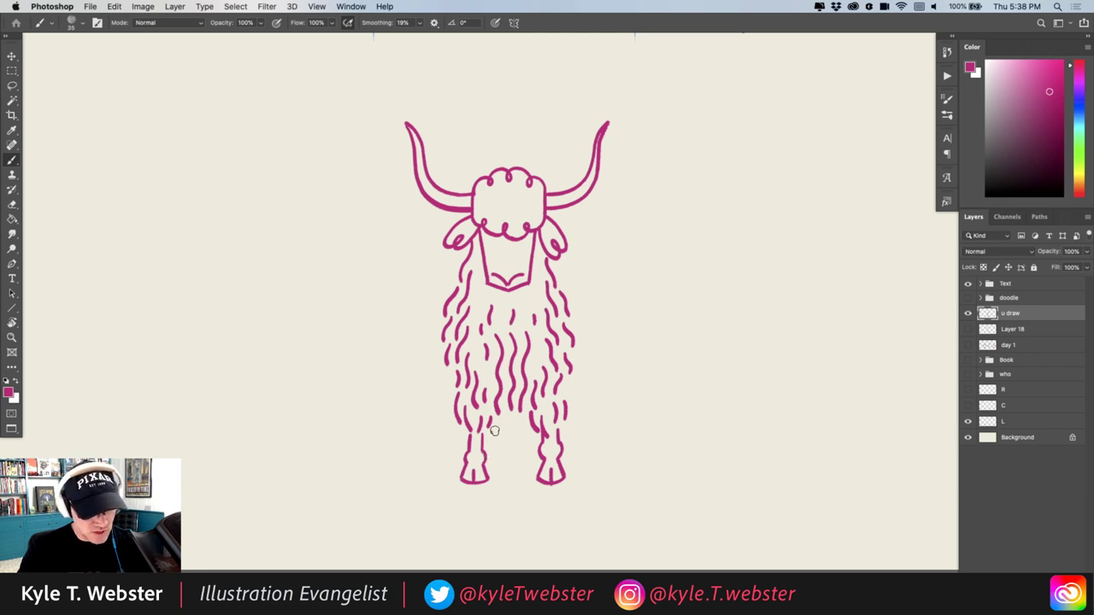
{"action": "mouse_move", "coordinate": [493, 425]}
{"action": "left_mouse_down"}
{"action": "mouse_move", "coordinate": [496, 461]}
{"action": "mouse_move", "coordinate": [484, 460]}
{"action": "left_mouse_up"}
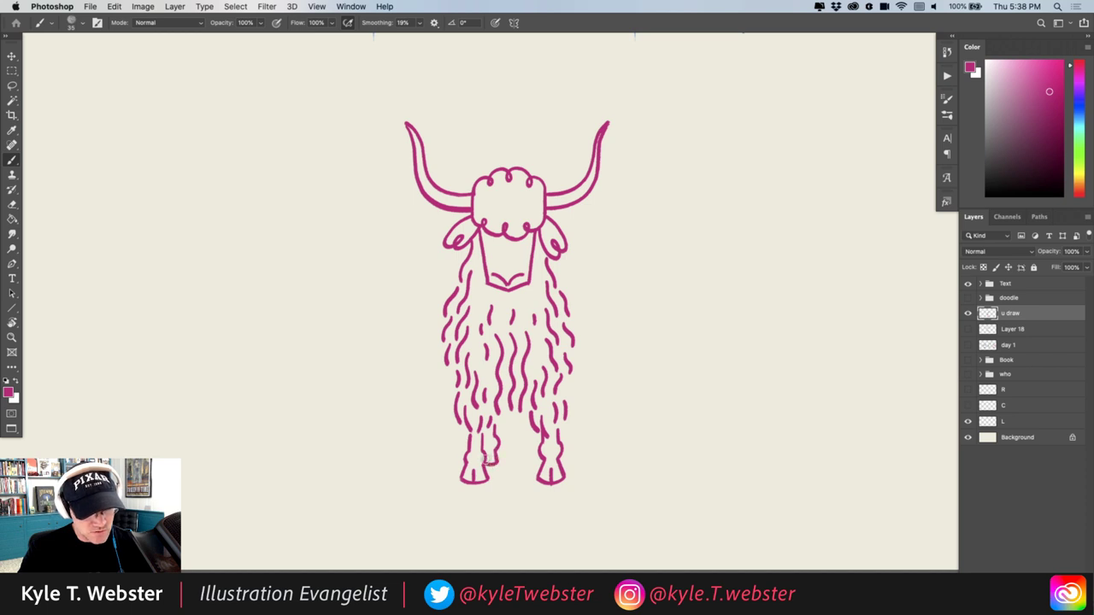
{"action": "mouse_move", "coordinate": [526, 419]}
{"action": "left_mouse_down"}
{"action": "mouse_move", "coordinate": [527, 460]}
{"action": "mouse_move", "coordinate": [540, 447]}
{"action": "left_mouse_up"}
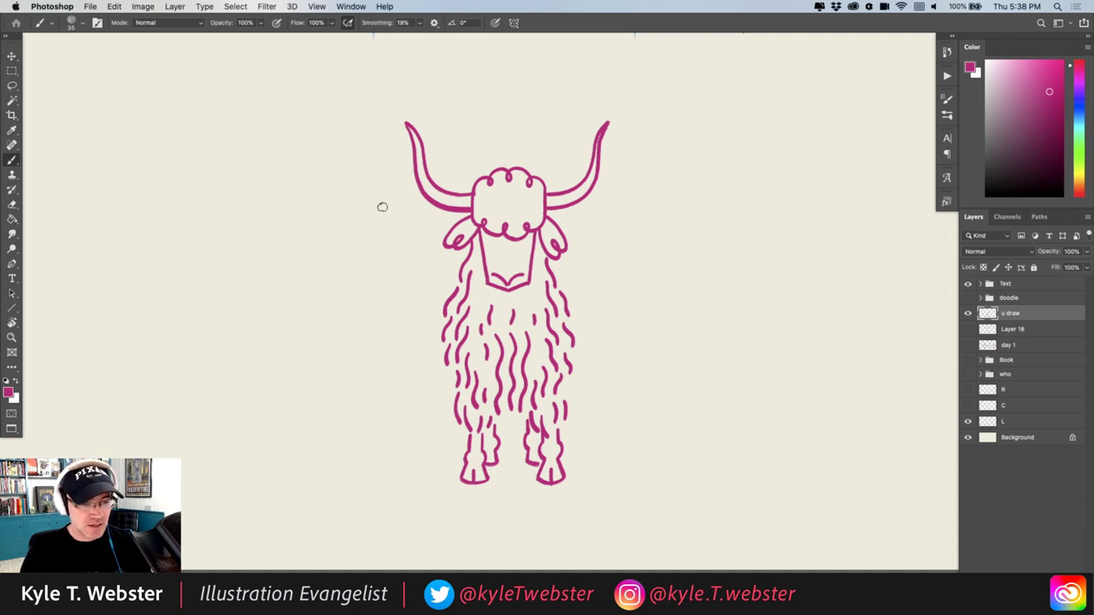
{"action": "left_click", "coordinate": [491, 247], "text": "super"}
{"action": "left_click", "coordinate": [491, 247], "text": "super"}
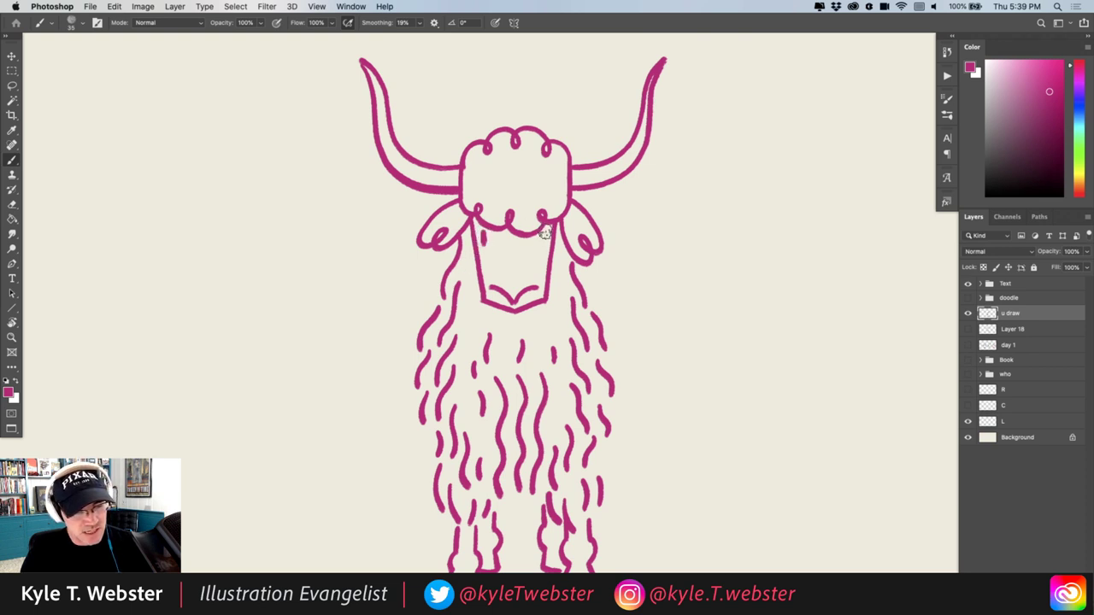
{"action": "left_click", "coordinate": [444, 450], "text": "alt+super"}
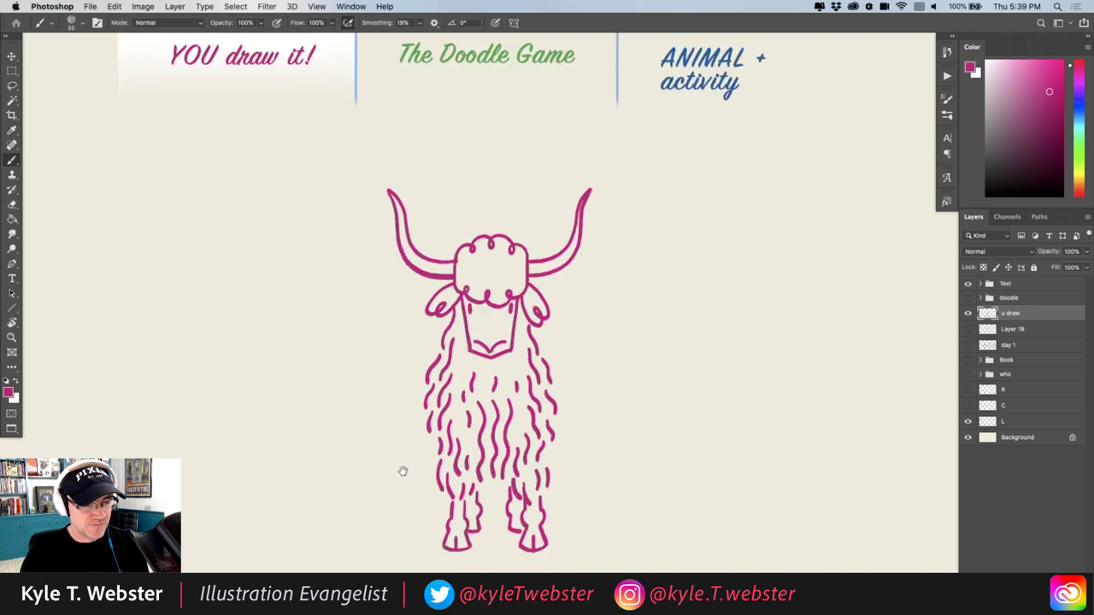
{"action": "left_click_drag", "start_coordinate": [403, 470], "coordinate": [464, 390]}
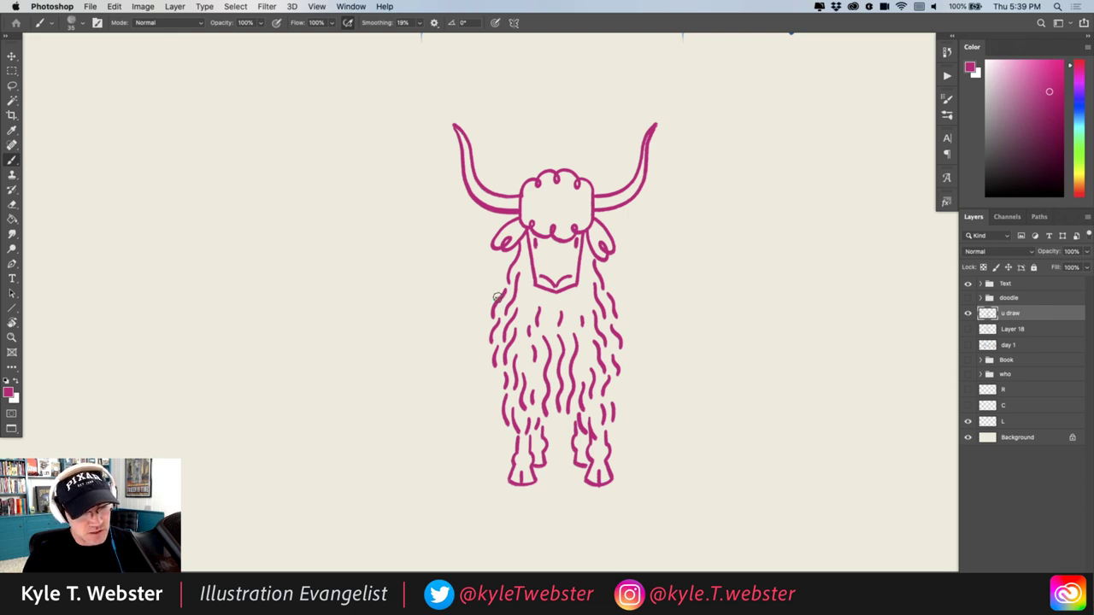
Outline a jagged mountain range with ridges to the left of the yak
{"action": "left_click_drag", "start_coordinate": [496, 296], "coordinate": [413, 250]}
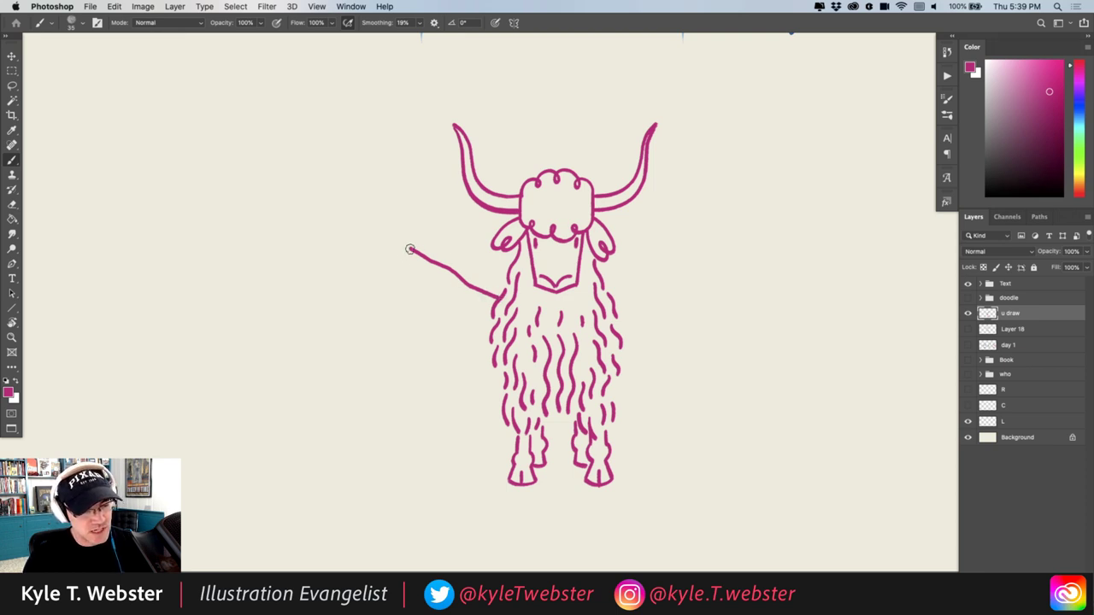
{"action": "mouse_move", "coordinate": [409, 248]}
{"action": "left_mouse_down"}
{"action": "mouse_move", "coordinate": [400, 279]}
{"action": "mouse_move", "coordinate": [319, 333]}
{"action": "left_mouse_up"}
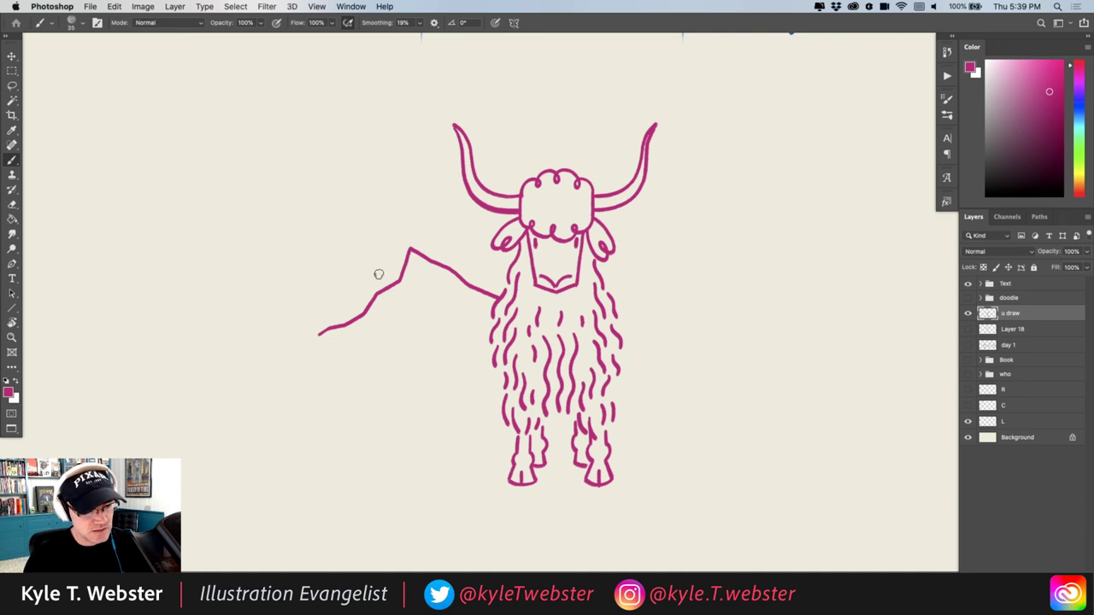
{"action": "left_click_drag", "start_coordinate": [370, 299], "coordinate": [316, 300]}
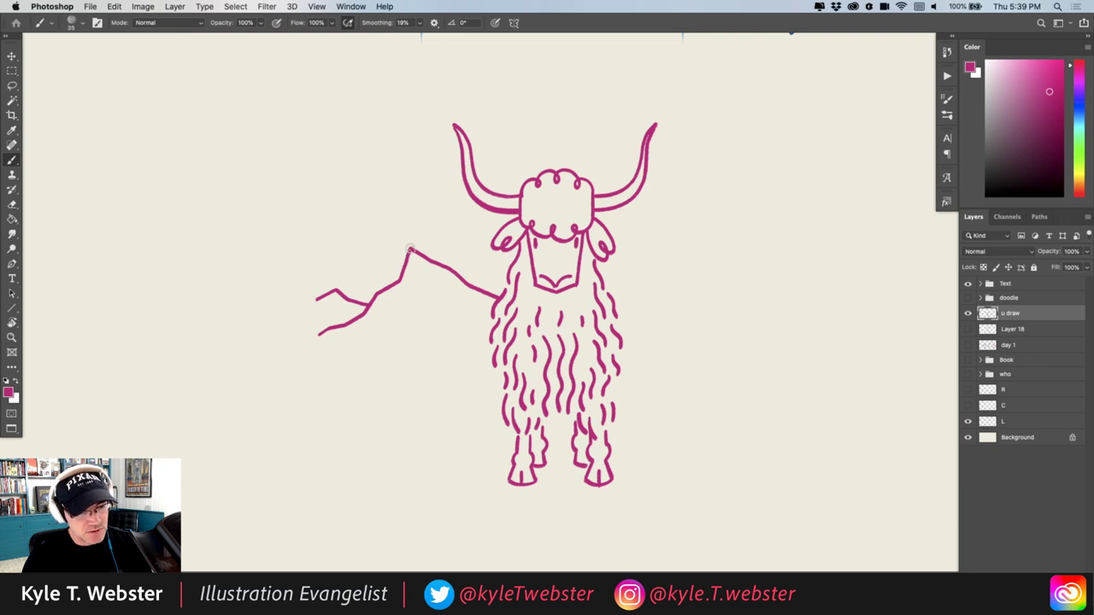
{"action": "mouse_move", "coordinate": [410, 250]}
{"action": "left_mouse_down"}
{"action": "mouse_move", "coordinate": [439, 292]}
{"action": "mouse_move", "coordinate": [417, 309]}
{"action": "mouse_move", "coordinate": [419, 332]}
{"action": "left_mouse_up"}
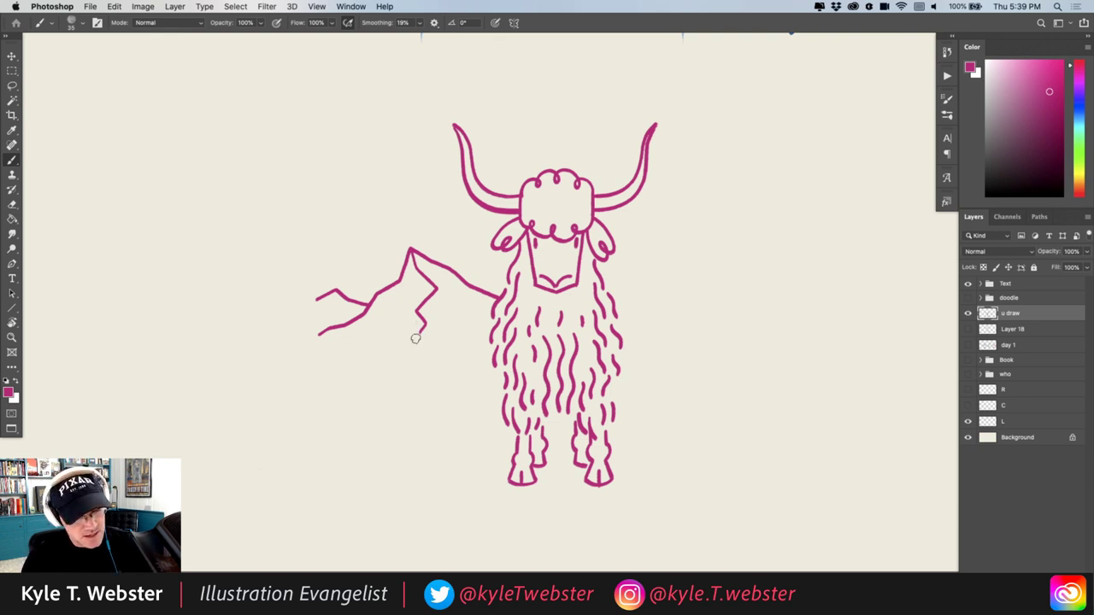
{"action": "left_click_drag", "start_coordinate": [416, 338], "coordinate": [412, 344]}
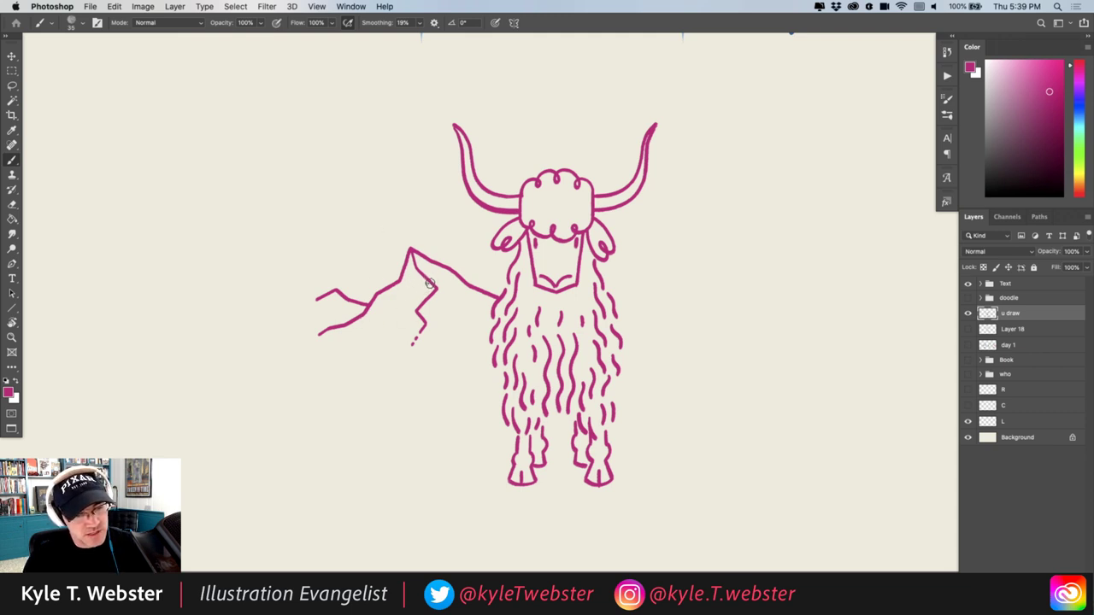
Hatch the faces and slopes of the left mountains
{"action": "left_click_drag", "start_coordinate": [428, 285], "coordinate": [417, 298]}
{"action": "mouse_move", "coordinate": [414, 279]}
{"action": "left_mouse_down"}
{"action": "mouse_move", "coordinate": [423, 287]}
{"action": "mouse_move", "coordinate": [417, 263]}
{"action": "left_mouse_up"}
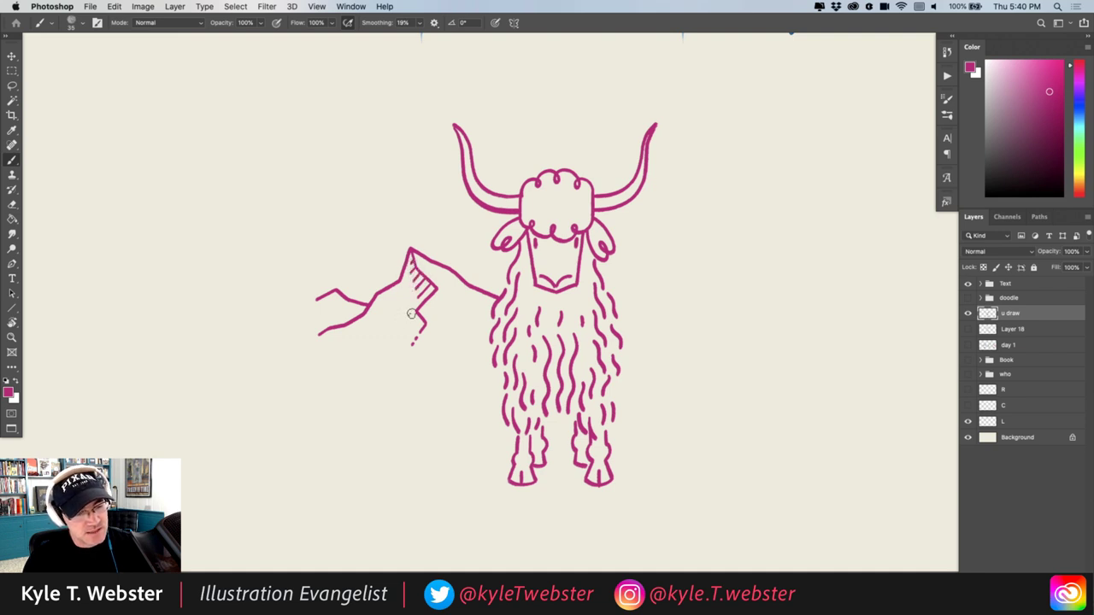
{"action": "left_click_drag", "start_coordinate": [416, 322], "coordinate": [424, 327]}
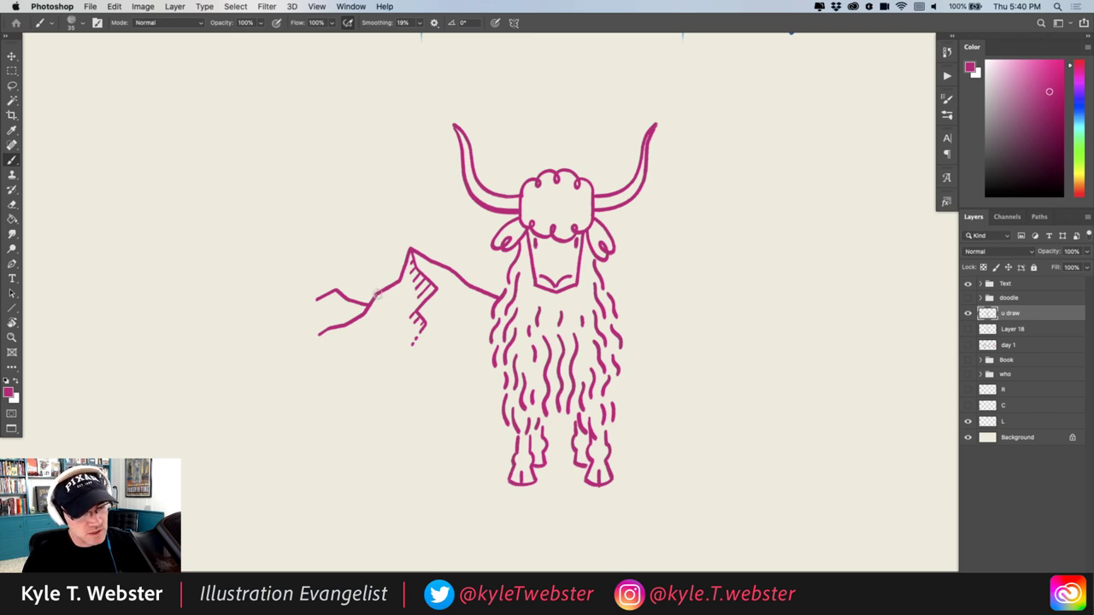
{"action": "mouse_move", "coordinate": [376, 294]}
{"action": "left_mouse_down"}
{"action": "mouse_move", "coordinate": [384, 335]}
{"action": "mouse_move", "coordinate": [385, 301]}
{"action": "mouse_move", "coordinate": [330, 308]}
{"action": "left_mouse_up"}
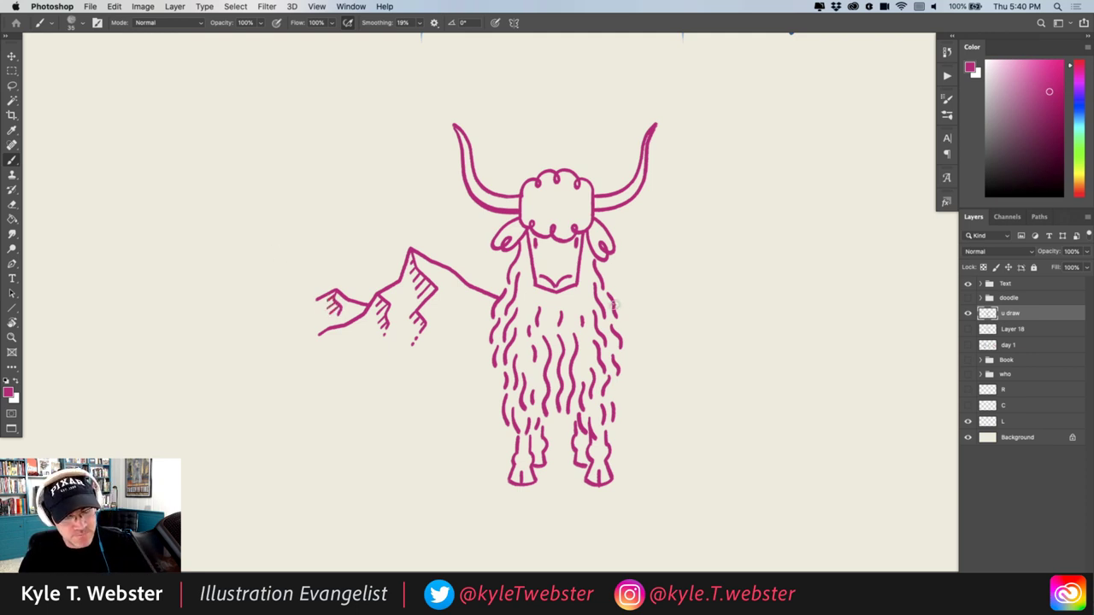
Draw a mountain ridge right of the yak and a grass tuft below it
{"action": "mouse_move", "coordinate": [613, 305]}
{"action": "left_mouse_down"}
{"action": "mouse_move", "coordinate": [695, 282]}
{"action": "mouse_move", "coordinate": [689, 293]}
{"action": "mouse_move", "coordinate": [715, 311]}
{"action": "mouse_move", "coordinate": [752, 318]}
{"action": "left_mouse_up"}
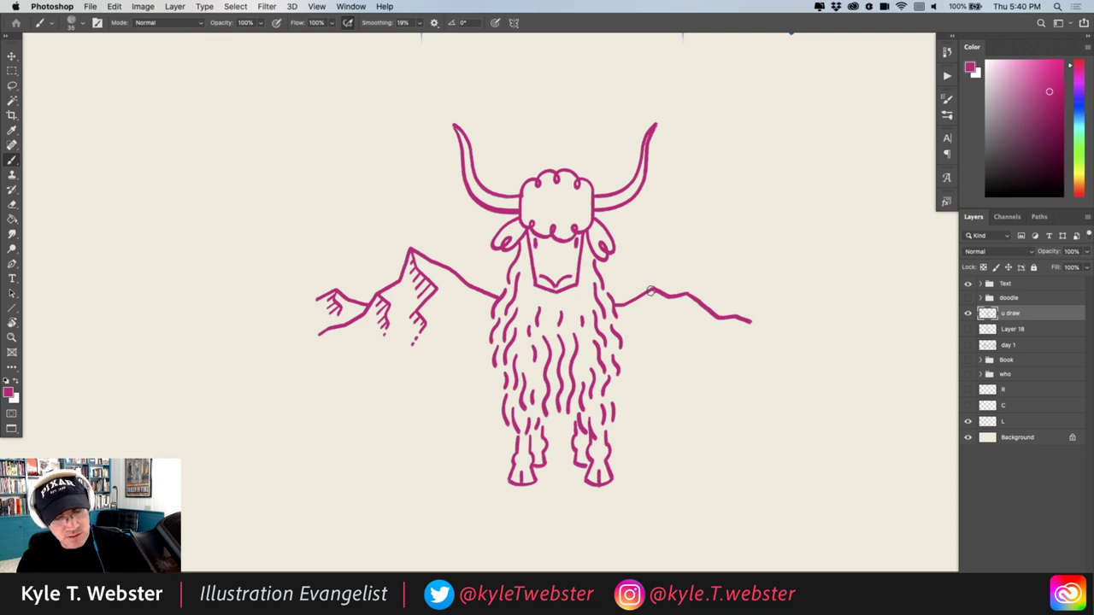
{"action": "mouse_move", "coordinate": [652, 292]}
{"action": "left_mouse_down"}
{"action": "mouse_move", "coordinate": [656, 340]}
{"action": "mouse_move", "coordinate": [658, 314]}
{"action": "mouse_move", "coordinate": [647, 321]}
{"action": "mouse_move", "coordinate": [643, 300]}
{"action": "mouse_move", "coordinate": [686, 316]}
{"action": "left_mouse_up"}
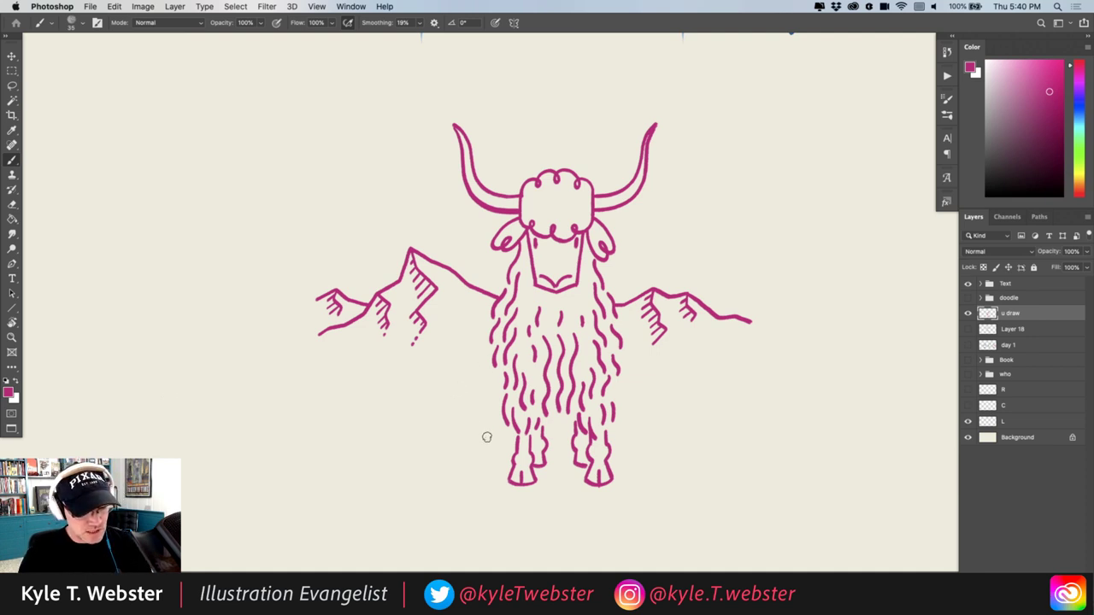
{"action": "mouse_move", "coordinate": [487, 441]}
{"action": "left_mouse_down"}
{"action": "mouse_move", "coordinate": [484, 427]}
{"action": "mouse_move", "coordinate": [470, 441]}
{"action": "mouse_move", "coordinate": [470, 426]}
{"action": "mouse_move", "coordinate": [438, 453]}
{"action": "left_mouse_up"}
Add short grass tufts and a dot around the yak's legs
{"action": "left_click", "coordinate": [419, 447]}
{"action": "mouse_move", "coordinate": [637, 462]}
{"action": "left_mouse_down"}
{"action": "mouse_move", "coordinate": [642, 444]}
{"action": "mouse_move", "coordinate": [654, 448]}
{"action": "left_mouse_up"}
{"action": "left_click_drag", "start_coordinate": [674, 451], "coordinate": [672, 456]}
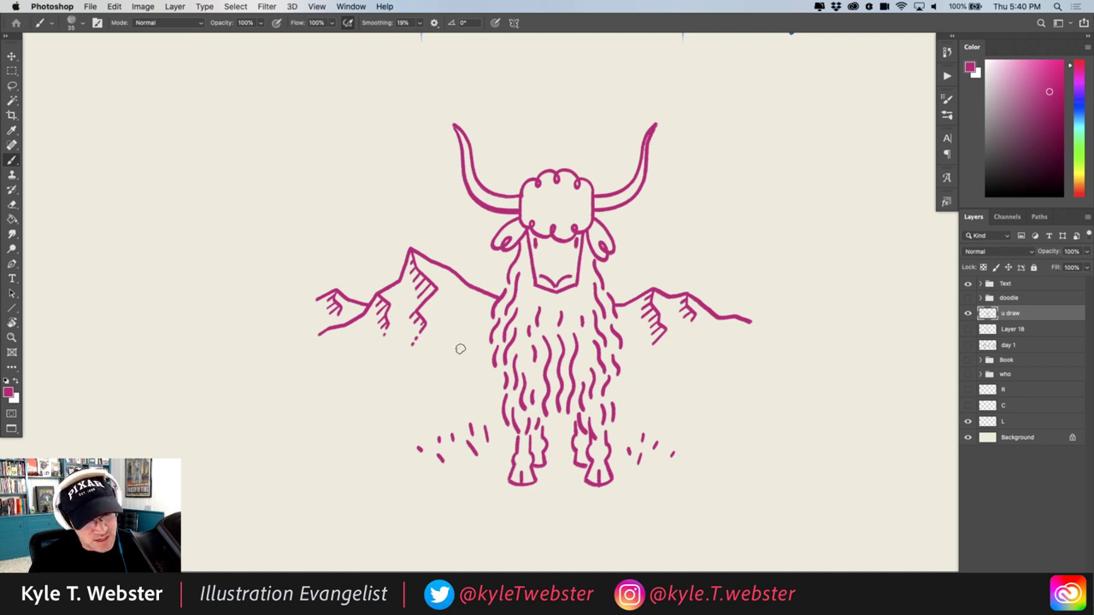
Draw rolling ground lines with short dashes on both sides of the yak
{"action": "mouse_move", "coordinate": [479, 360]}
{"action": "left_mouse_down"}
{"action": "mouse_move", "coordinate": [428, 373]}
{"action": "mouse_move", "coordinate": [385, 361]}
{"action": "mouse_move", "coordinate": [348, 367]}
{"action": "left_mouse_up"}
{"action": "left_click_drag", "start_coordinate": [465, 388], "coordinate": [380, 386]}
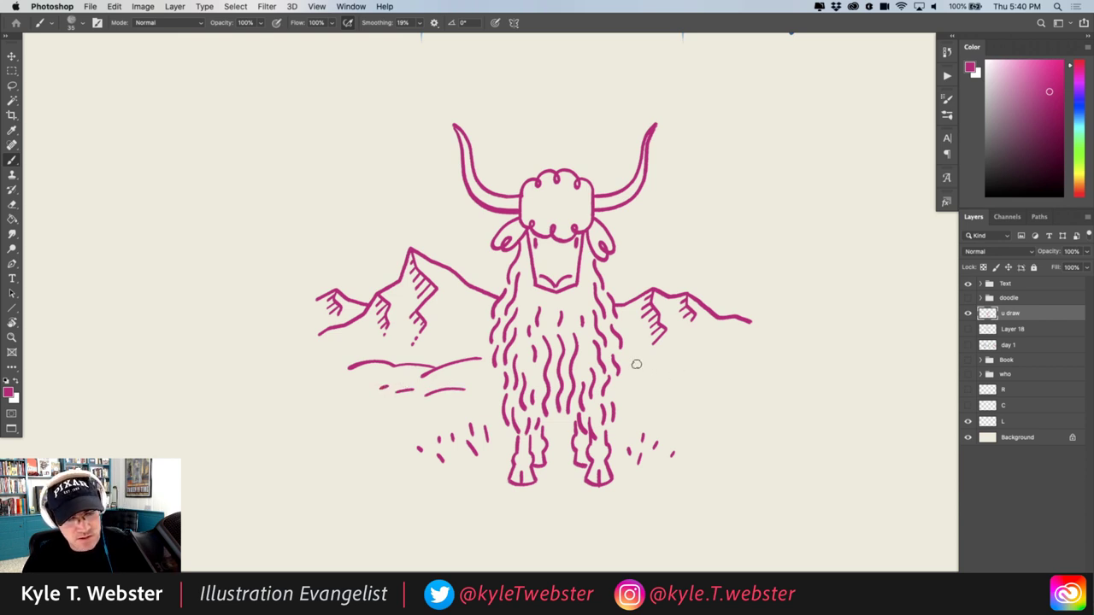
{"action": "mouse_move", "coordinate": [634, 364]}
{"action": "left_mouse_down"}
{"action": "mouse_move", "coordinate": [711, 366]}
{"action": "mouse_move", "coordinate": [703, 379]}
{"action": "mouse_move", "coordinate": [728, 372]}
{"action": "left_mouse_up"}
{"action": "left_click_drag", "start_coordinate": [655, 389], "coordinate": [645, 391]}
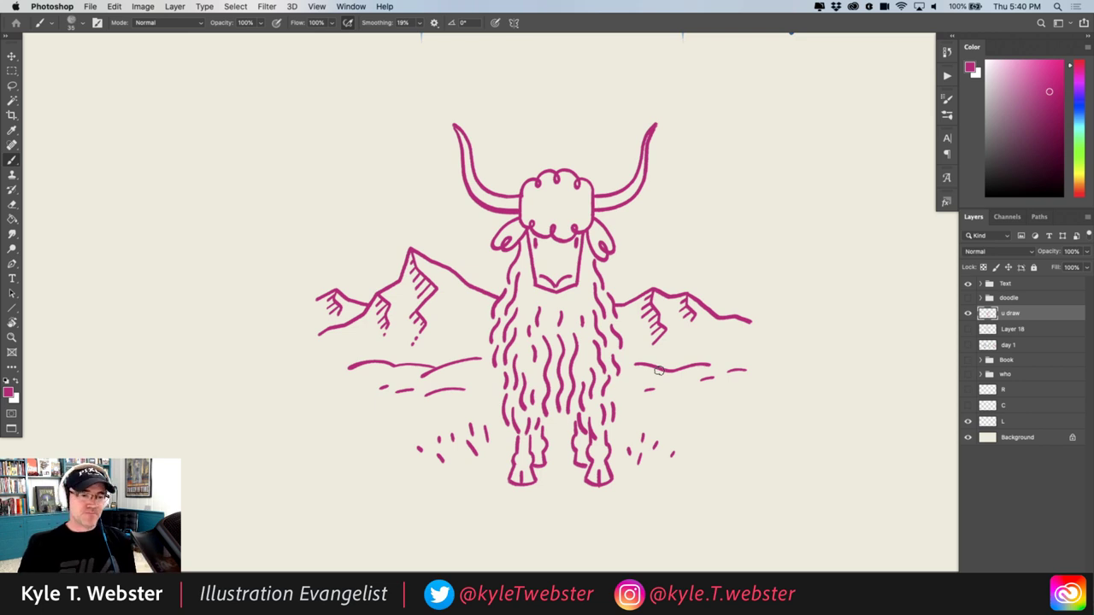
{"action": "key", "text": "super+minus"}
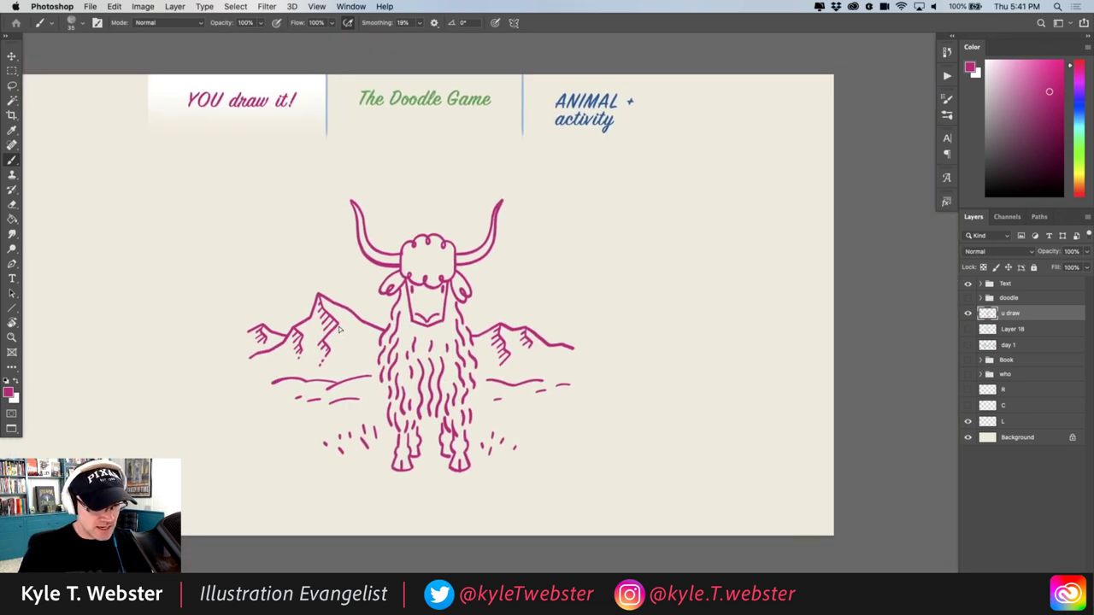
Drag the yak-and-mountains drawing right across the page and re-centre the view
{"action": "left_click_drag", "start_coordinate": [339, 329], "coordinate": [340, 322]}
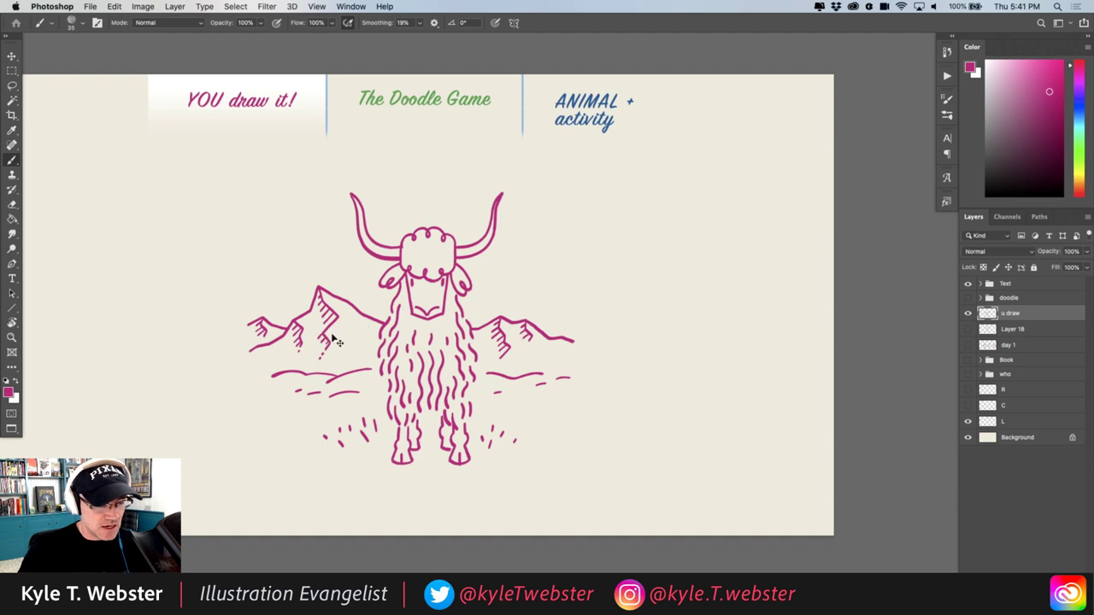
{"action": "mouse_move", "coordinate": [333, 342]}
{"action": "left_mouse_down"}
{"action": "mouse_move", "coordinate": [542, 332]}
{"action": "mouse_move", "coordinate": [551, 342]}
{"action": "left_mouse_up"}
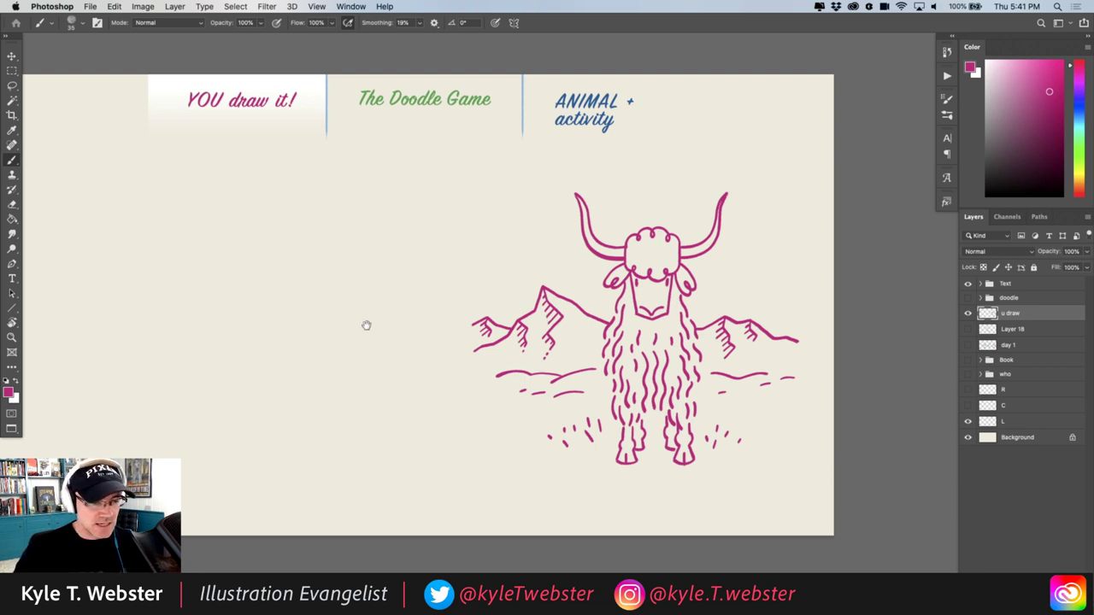
{"action": "left_click_drag", "start_coordinate": [367, 324], "coordinate": [432, 331]}
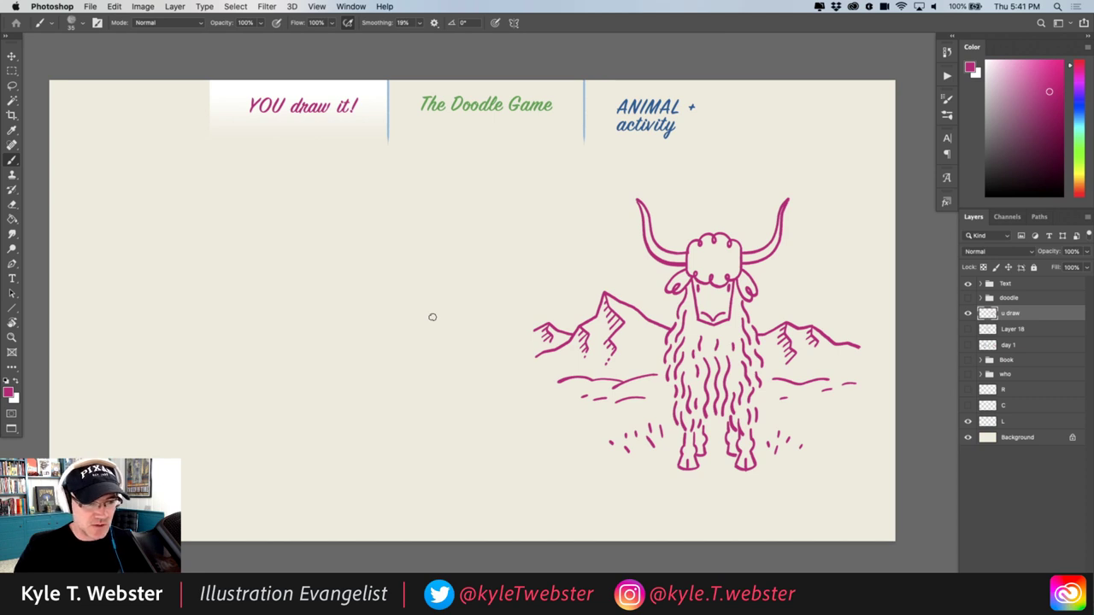
{"action": "left_click_drag", "start_coordinate": [384, 334], "coordinate": [376, 334]}
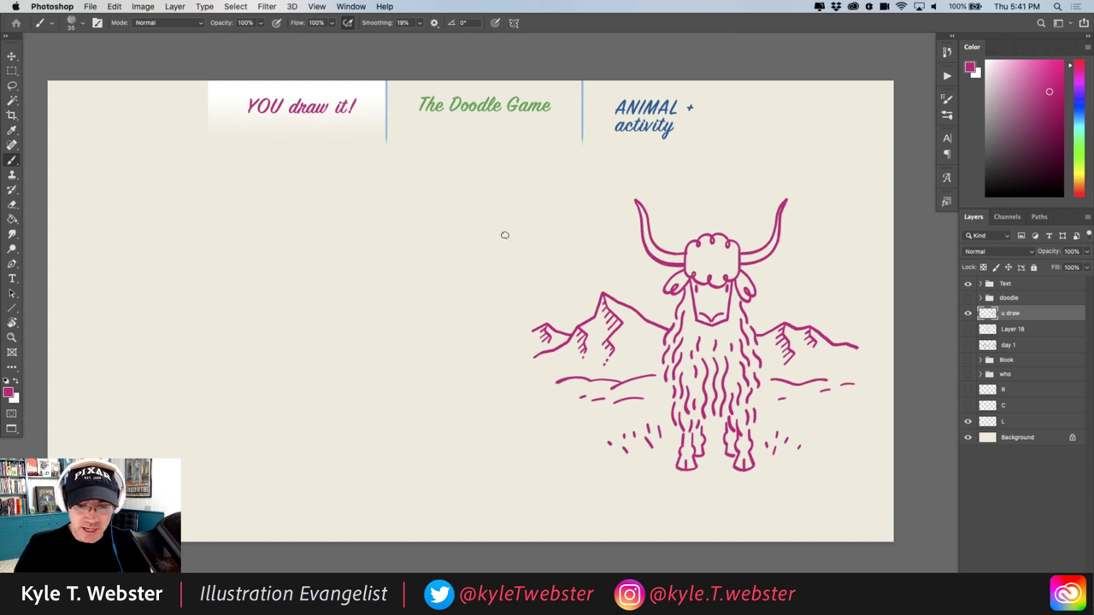
Hide the yak drawing layer and show the green doodle group, zooming in on doodles 1 and 2
{"action": "left_click", "coordinate": [968, 314]}
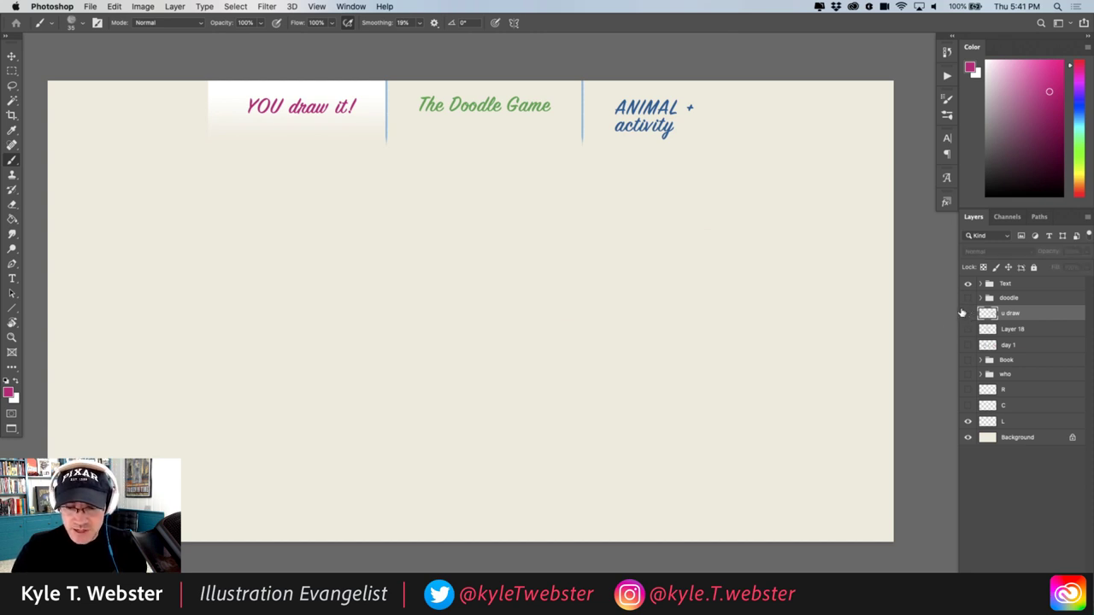
{"action": "left_click", "coordinate": [968, 299]}
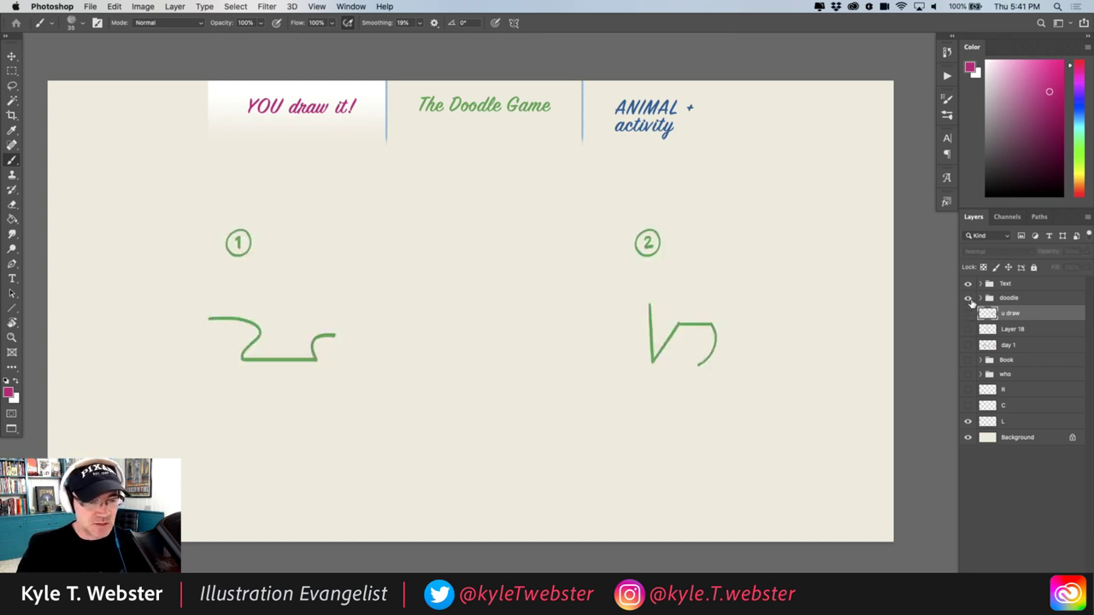
{"action": "scroll", "coordinate": [264, 434], "scroll_direction": "up", "scroll_amount": 1}
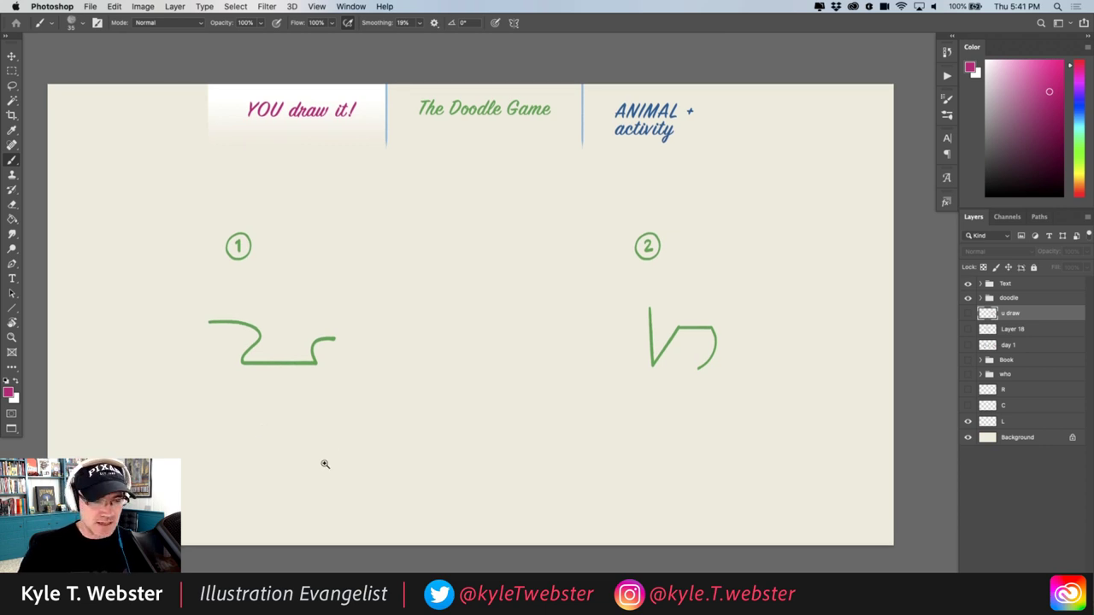
{"action": "scroll", "coordinate": [322, 461], "scroll_direction": "up", "scroll_amount": 1}
{"action": "left_click_drag", "start_coordinate": [301, 484], "coordinate": [297, 508]}
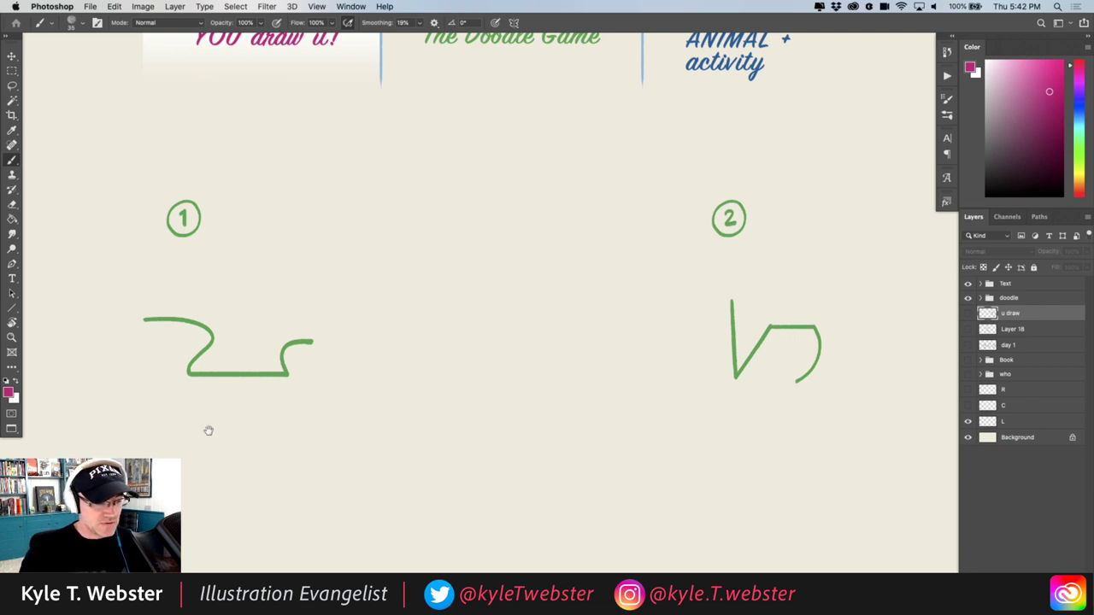
{"action": "left_click_drag", "start_coordinate": [202, 445], "coordinate": [208, 446]}
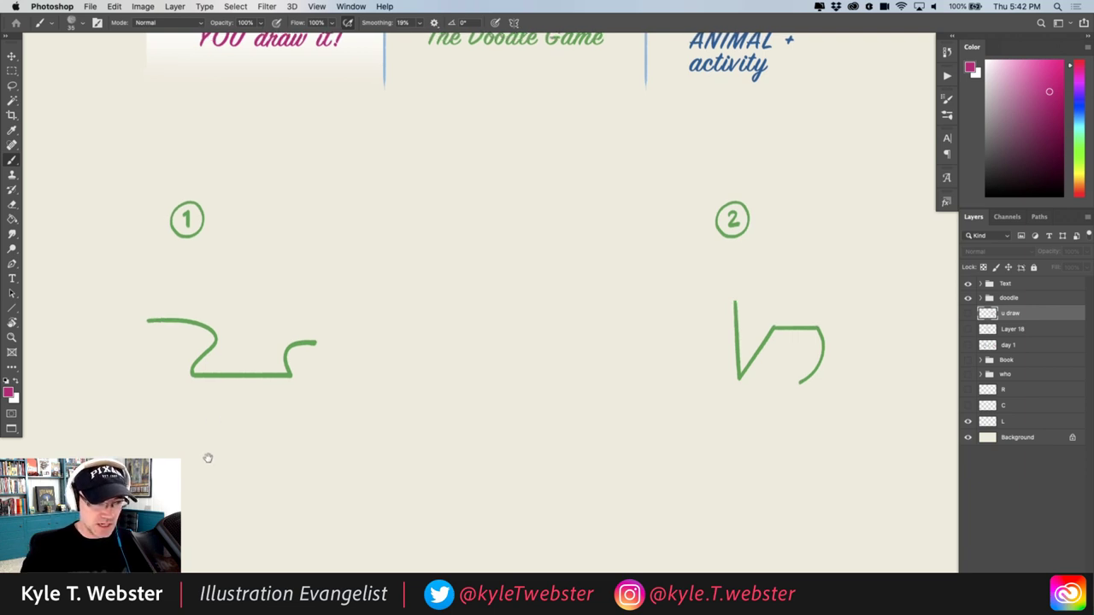
Sample the doodle green, show The Doodle Game tab highlight and hide YOU draw it!'s
{"action": "left_click", "coordinate": [212, 325], "text": "alt"}
{"action": "left_click", "coordinate": [968, 405]}
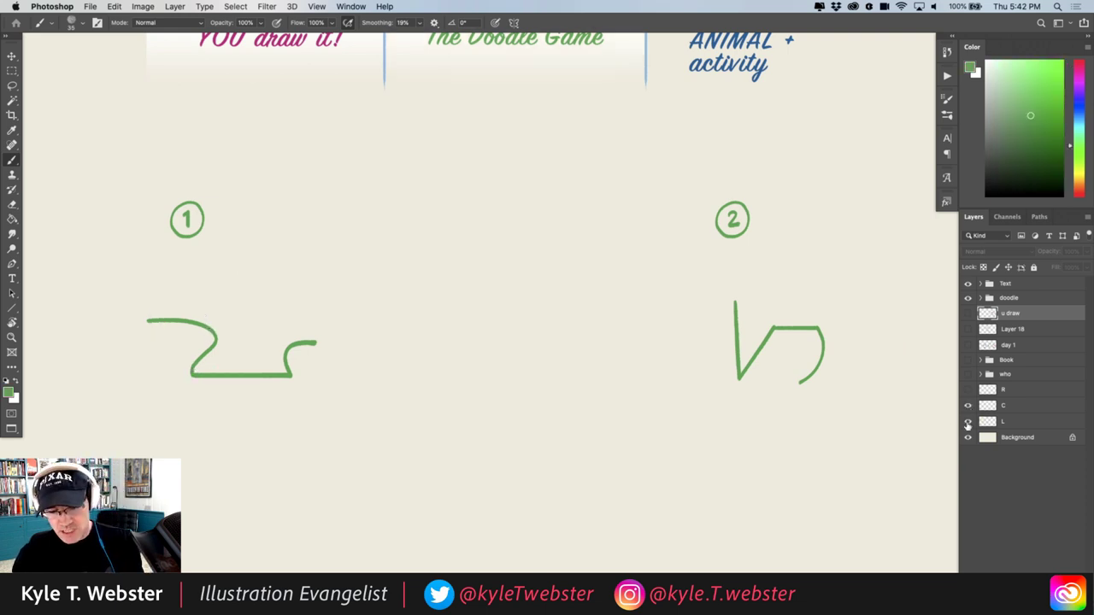
{"action": "left_click", "coordinate": [969, 421]}
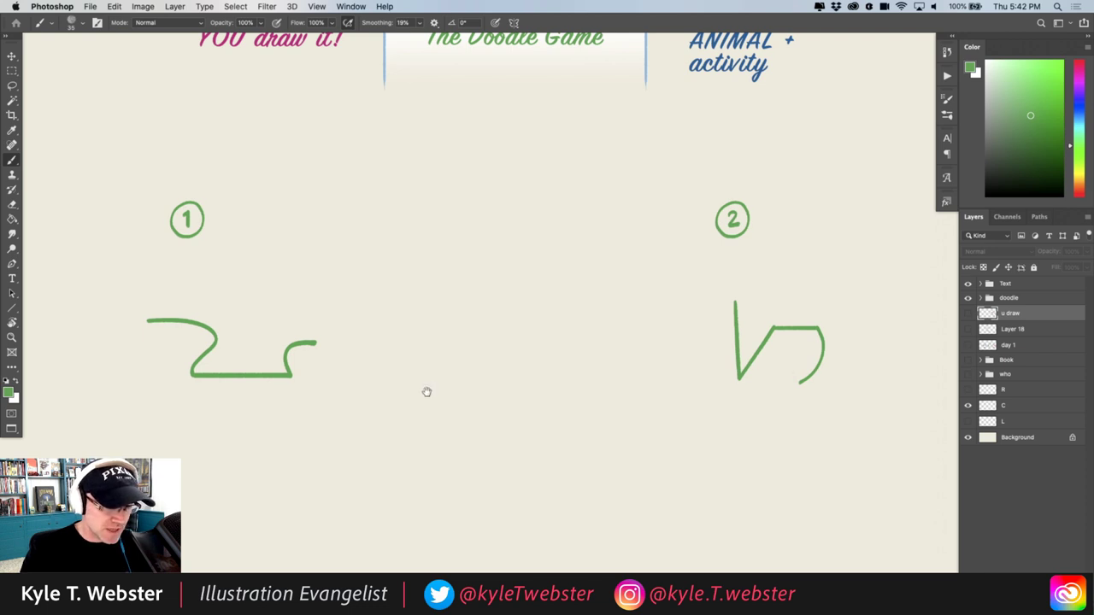
{"action": "left_click_drag", "start_coordinate": [427, 392], "coordinate": [425, 397]}
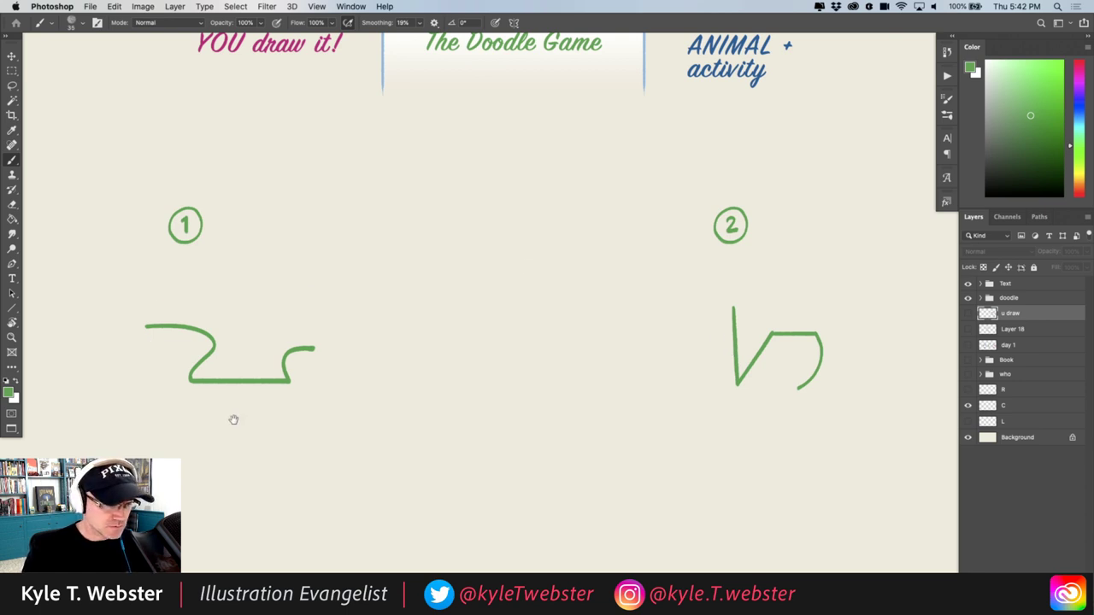
{"action": "left_click_drag", "start_coordinate": [231, 419], "coordinate": [234, 426]}
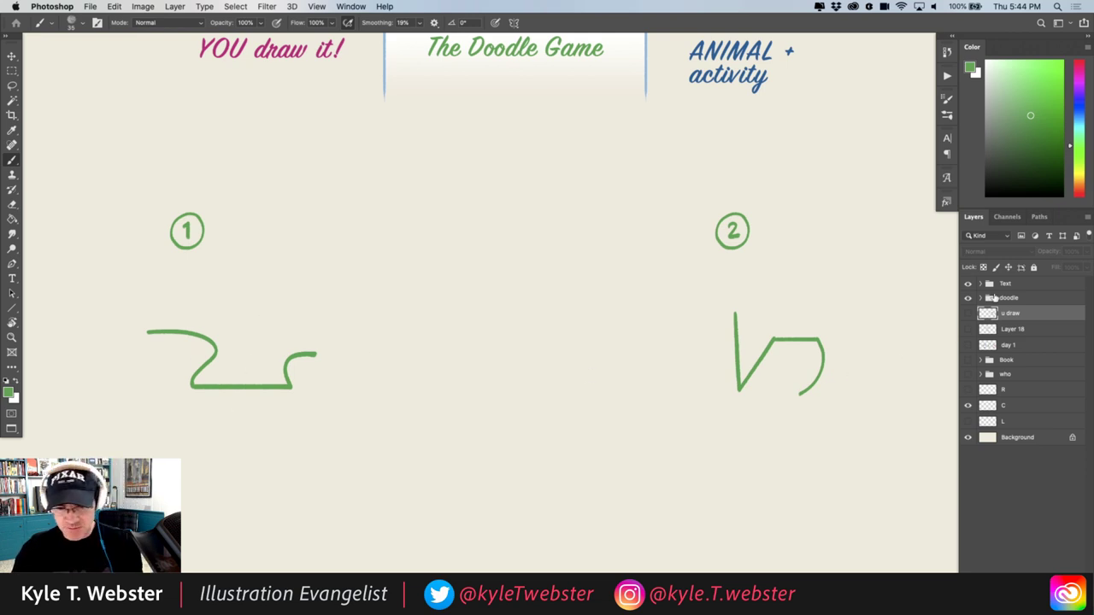
On layer d1 in the doodle group, extend doodle 1's right end into a green curl
{"action": "left_click", "coordinate": [980, 298]}
{"action": "left_click", "coordinate": [996, 314]}
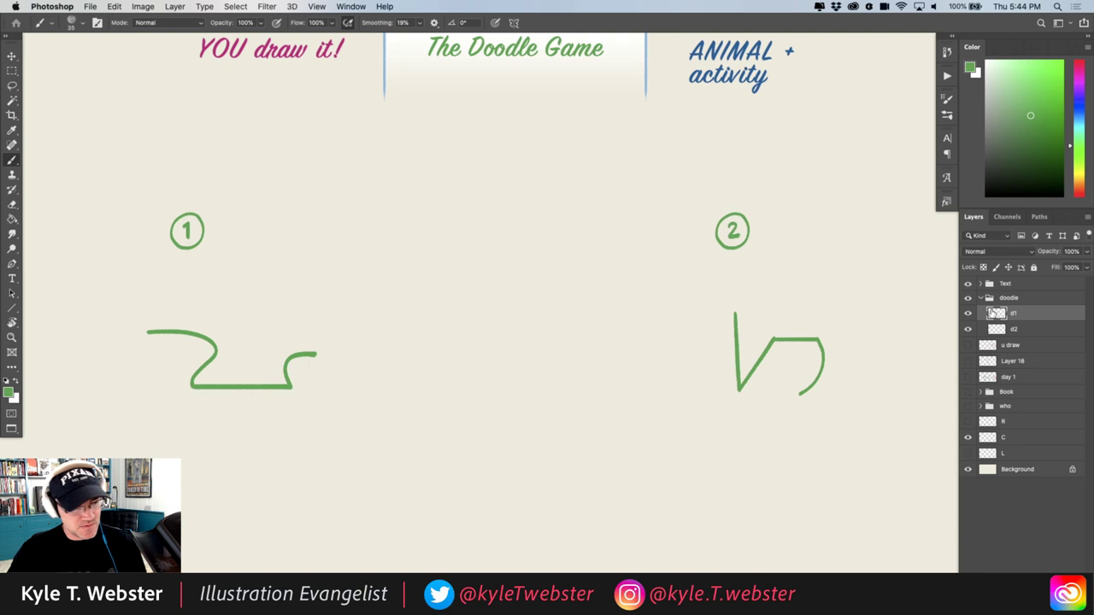
{"action": "mouse_move", "coordinate": [214, 327]}
{"action": "left_mouse_down"}
{"action": "mouse_move", "coordinate": [268, 325]}
{"action": "mouse_move", "coordinate": [291, 303]}
{"action": "left_mouse_up"}
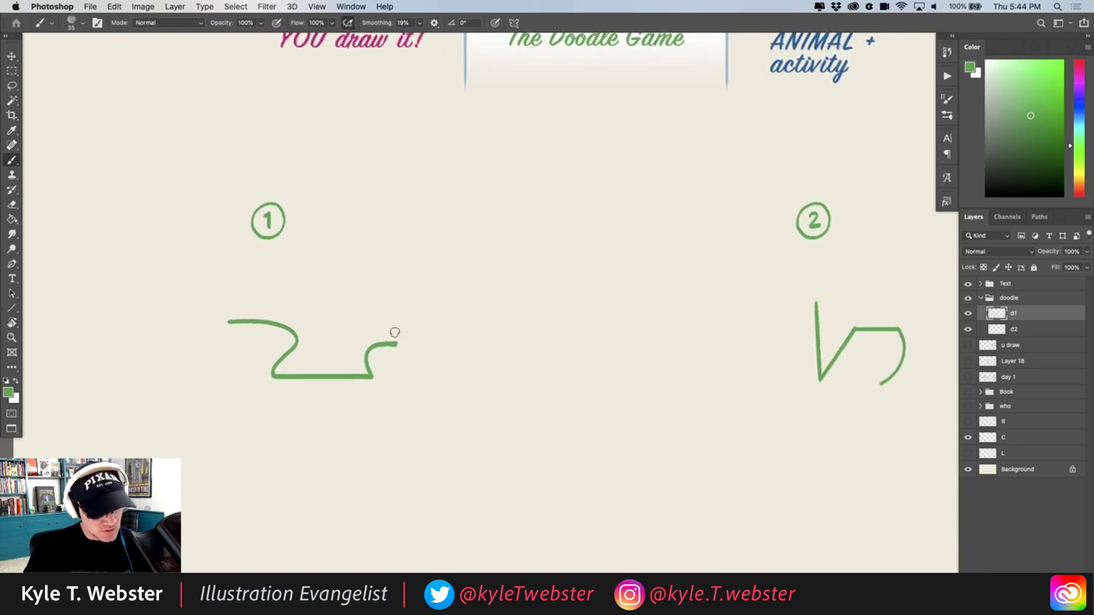
{"action": "mouse_move", "coordinate": [394, 343]}
{"action": "left_mouse_down"}
{"action": "mouse_move", "coordinate": [414, 335]}
{"action": "mouse_move", "coordinate": [420, 350]}
{"action": "mouse_move", "coordinate": [395, 369]}
{"action": "mouse_move", "coordinate": [412, 391]}
{"action": "left_mouse_up"}
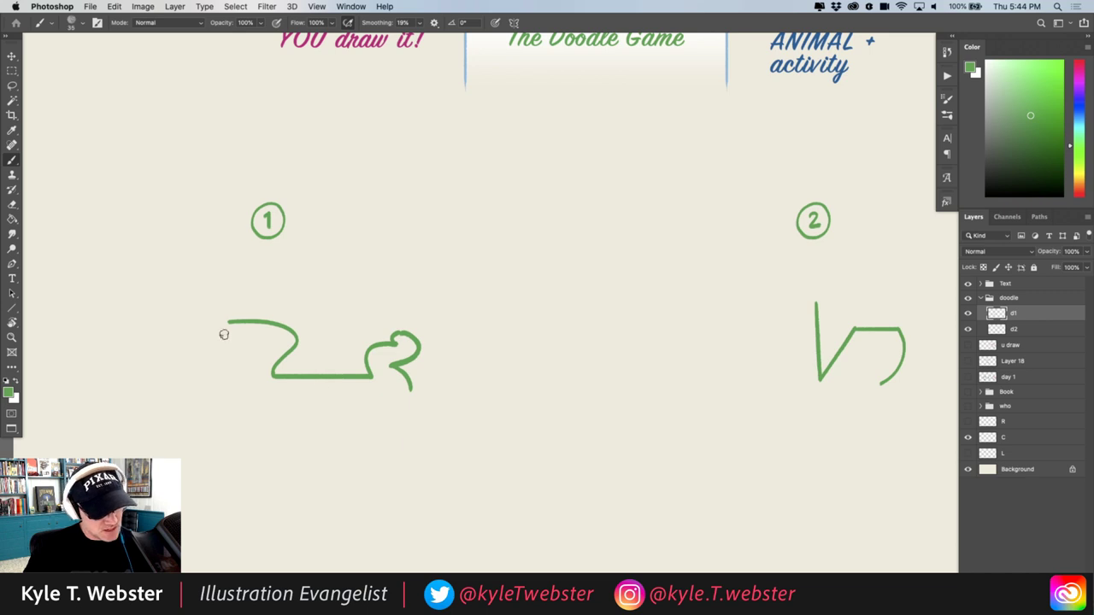
Loop the green body, add the neck, head, leg and head details, and close the belly line
{"action": "mouse_move", "coordinate": [228, 321]}
{"action": "left_mouse_down"}
{"action": "mouse_move", "coordinate": [203, 319]}
{"action": "mouse_move", "coordinate": [249, 348]}
{"action": "mouse_move", "coordinate": [225, 417]}
{"action": "mouse_move", "coordinate": [201, 405]}
{"action": "mouse_move", "coordinate": [236, 430]}
{"action": "mouse_move", "coordinate": [410, 422]}
{"action": "left_mouse_up"}
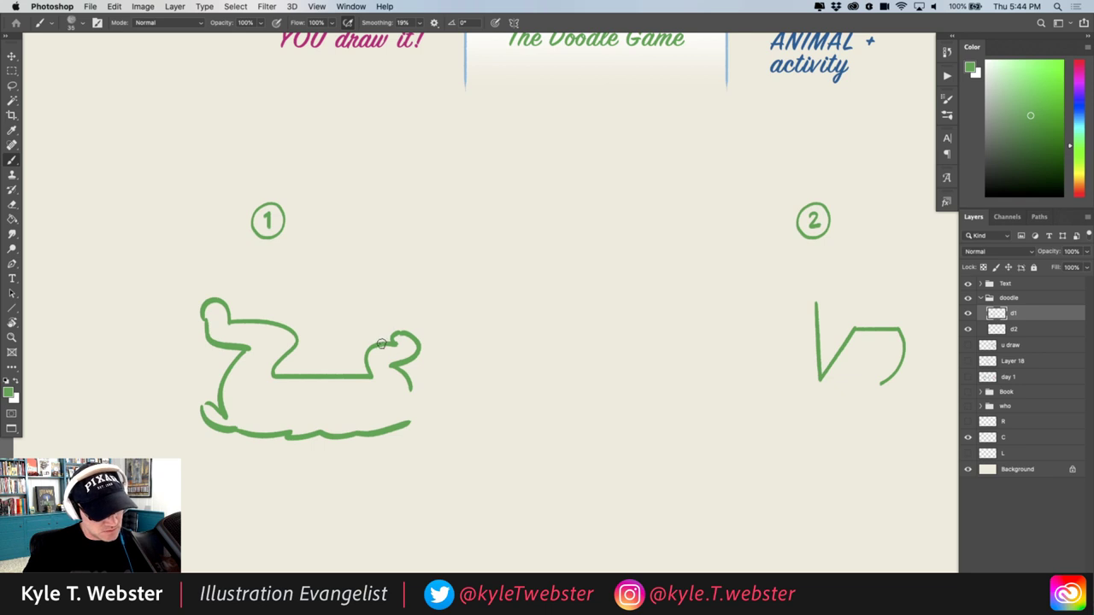
{"action": "mouse_move", "coordinate": [382, 344]}
{"action": "left_mouse_down"}
{"action": "mouse_move", "coordinate": [350, 312]}
{"action": "mouse_move", "coordinate": [355, 377]}
{"action": "left_mouse_up"}
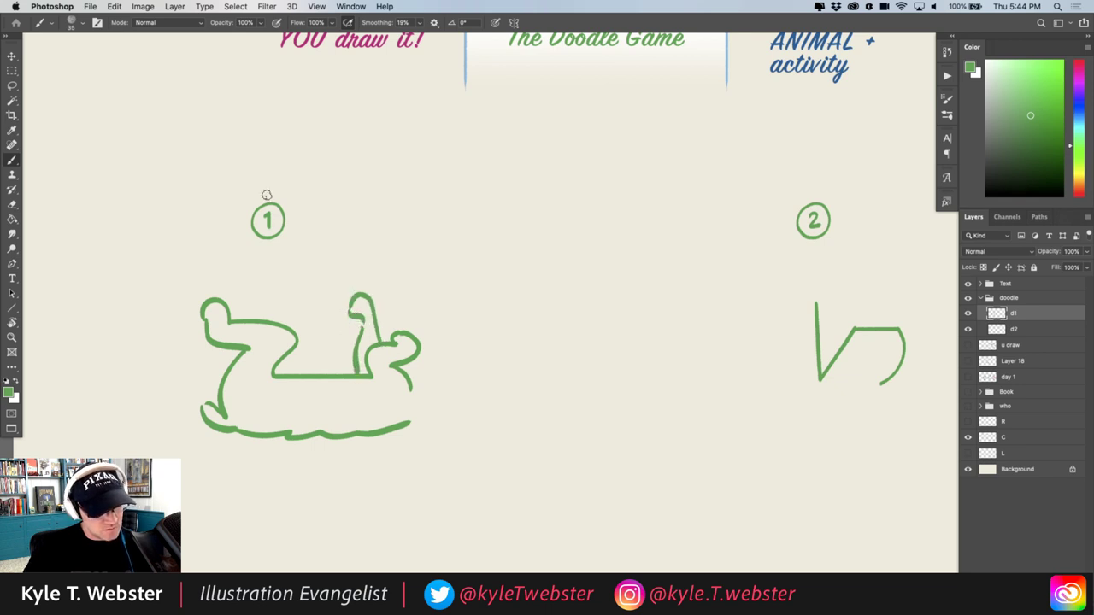
{"action": "left_click_drag", "start_coordinate": [290, 376], "coordinate": [290, 357]}
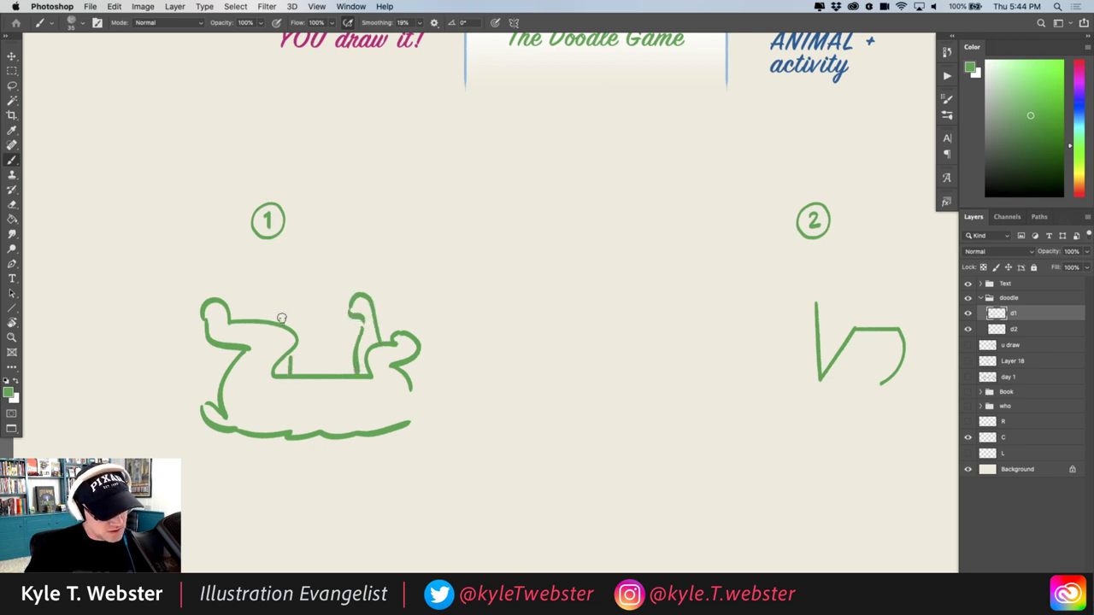
{"action": "mouse_move", "coordinate": [283, 320]}
{"action": "left_mouse_down"}
{"action": "mouse_move", "coordinate": [248, 299]}
{"action": "mouse_move", "coordinate": [236, 275]}
{"action": "mouse_move", "coordinate": [215, 281]}
{"action": "mouse_move", "coordinate": [199, 304]}
{"action": "left_mouse_up"}
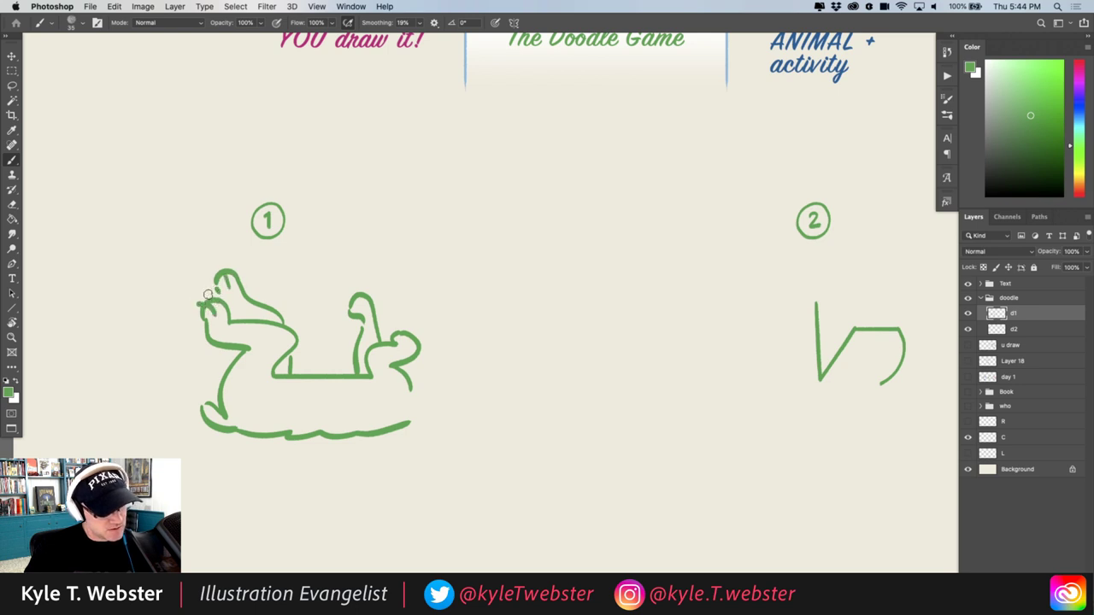
{"action": "mouse_move", "coordinate": [356, 292]}
{"action": "left_mouse_down"}
{"action": "mouse_move", "coordinate": [345, 298]}
{"action": "mouse_move", "coordinate": [358, 307]}
{"action": "left_mouse_up"}
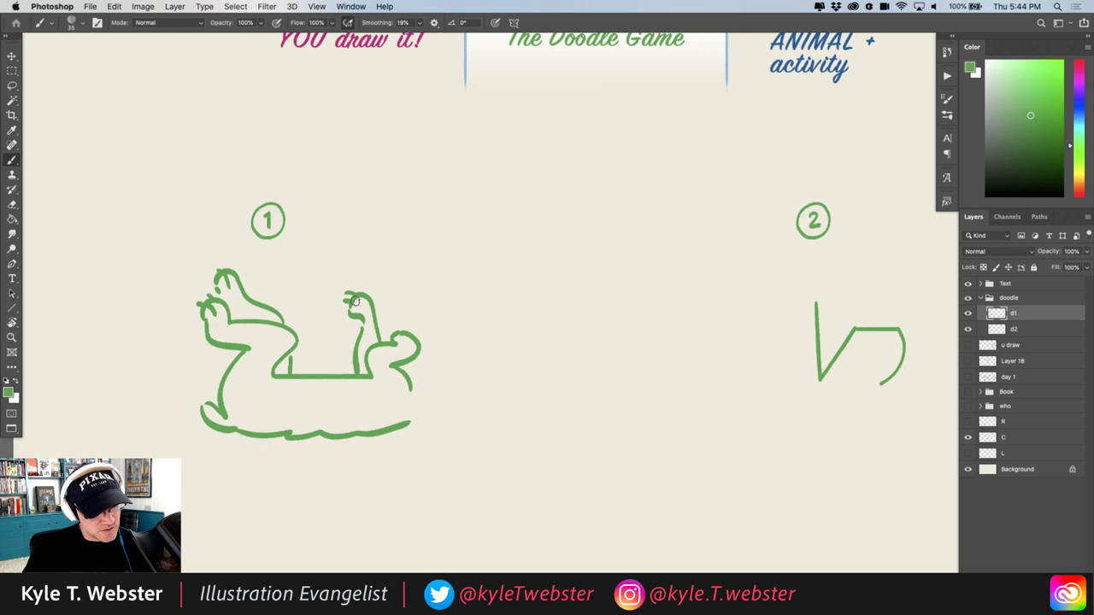
{"action": "mouse_move", "coordinate": [399, 340]}
{"action": "left_mouse_down"}
{"action": "mouse_move", "coordinate": [429, 355]}
{"action": "mouse_move", "coordinate": [440, 347]}
{"action": "mouse_move", "coordinate": [461, 366]}
{"action": "mouse_move", "coordinate": [469, 396]}
{"action": "mouse_move", "coordinate": [487, 395]}
{"action": "mouse_move", "coordinate": [410, 424]}
{"action": "left_mouse_up"}
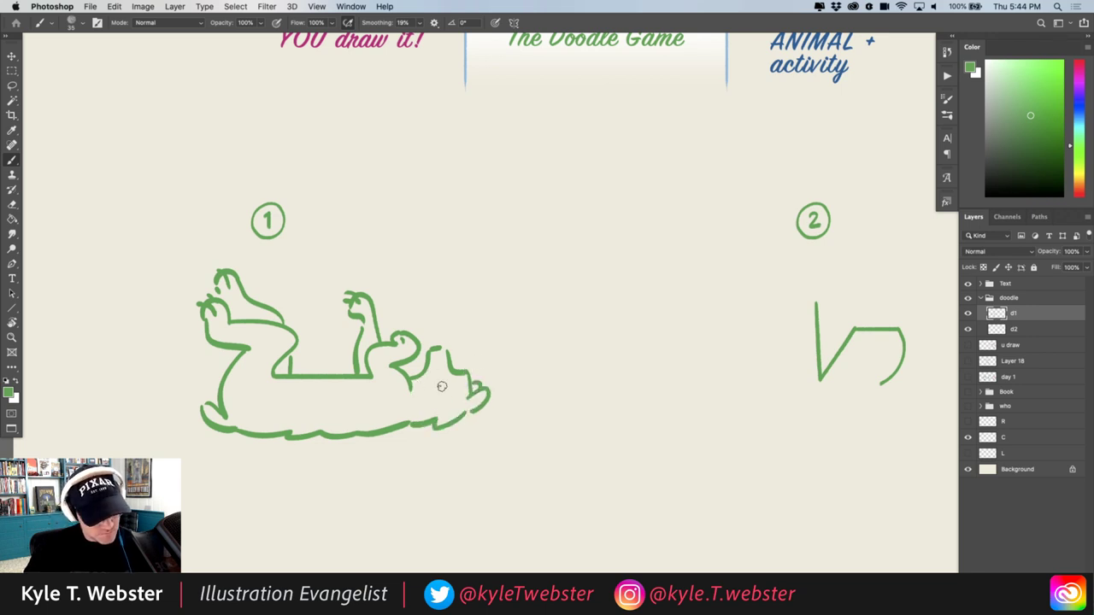
{"action": "left_click_drag", "start_coordinate": [443, 379], "coordinate": [445, 387]}
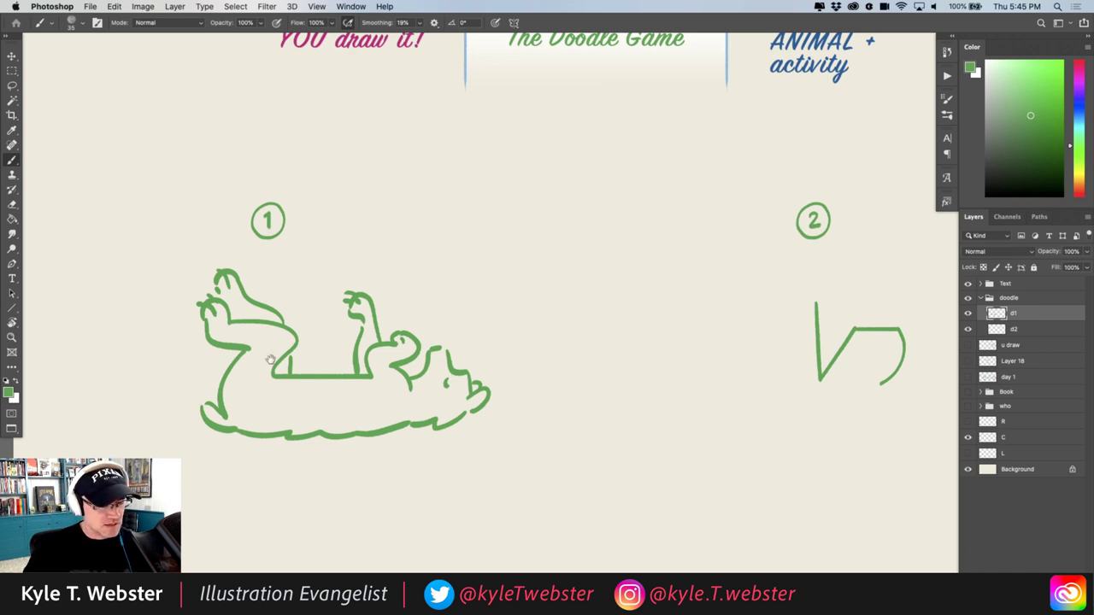
Add green ground dashes beside the belly and an ear on the head
{"action": "scroll", "coordinate": [271, 360], "scroll_direction": "right", "scroll_amount": 3}
{"action": "scroll", "coordinate": [190, 340], "scroll_direction": "left", "scroll_amount": 5}
{"action": "scroll", "coordinate": [189, 339], "scroll_direction": "down", "scroll_amount": 2}
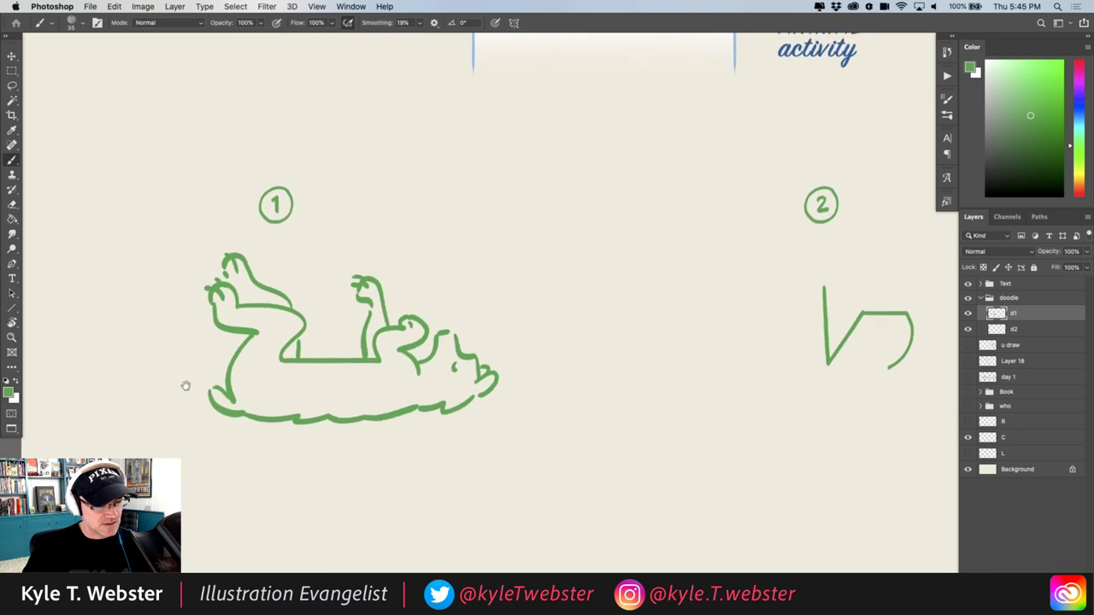
{"action": "left_click_drag", "start_coordinate": [204, 395], "coordinate": [150, 407]}
{"action": "left_click_drag", "start_coordinate": [531, 412], "coordinate": [484, 408]}
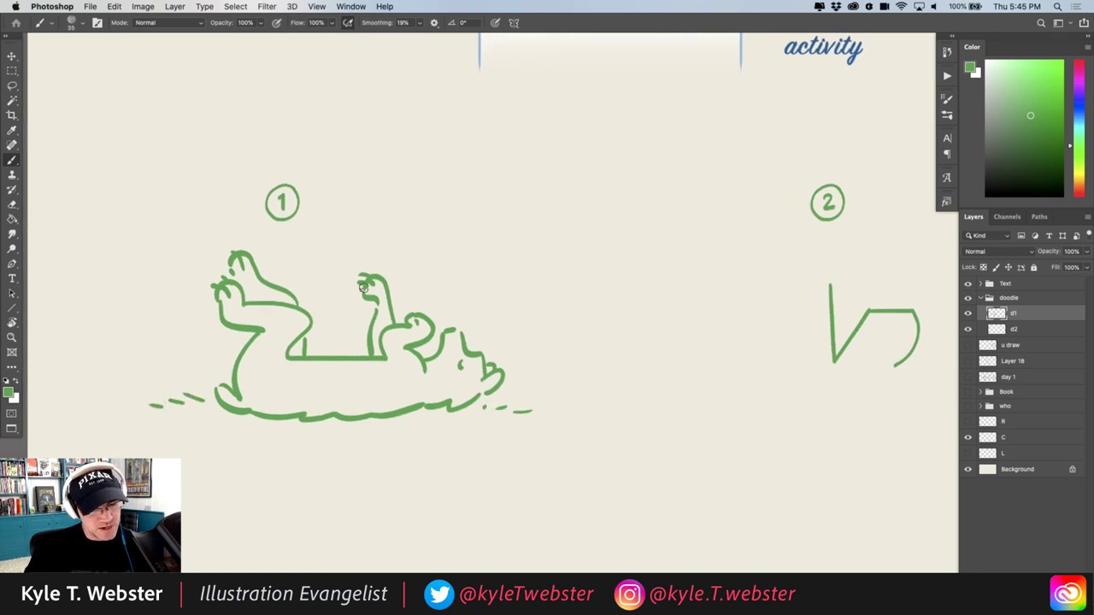
{"action": "left_click_drag", "start_coordinate": [444, 332], "coordinate": [442, 349]}
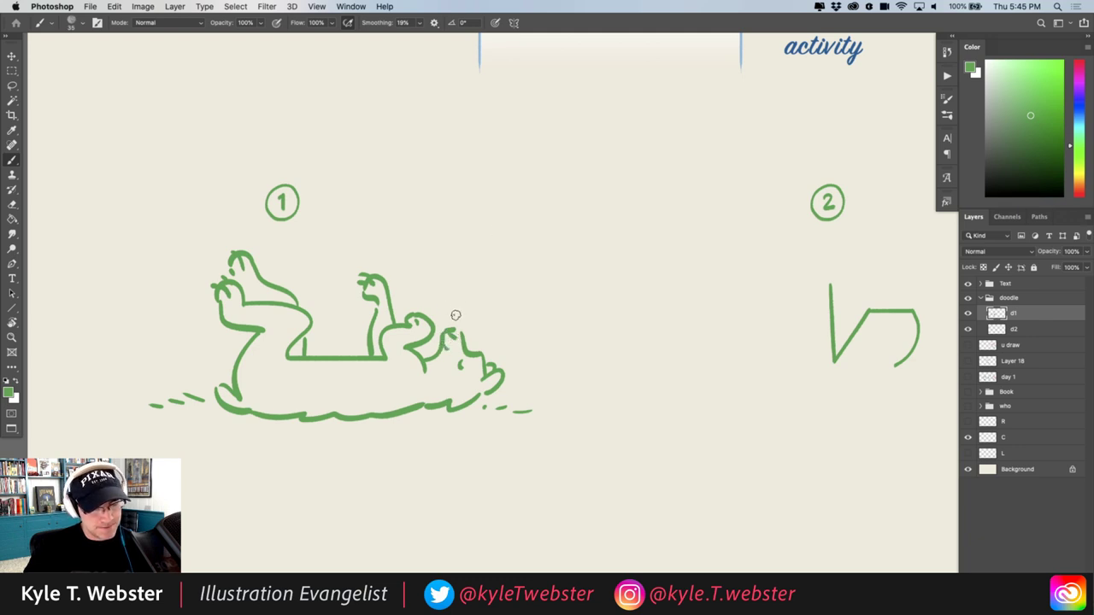
Draw a speech bubble above the head reading 'zzz...'
{"action": "mouse_move", "coordinate": [454, 311]}
{"action": "left_mouse_down"}
{"action": "mouse_move", "coordinate": [470, 275]}
{"action": "mouse_move", "coordinate": [488, 270]}
{"action": "mouse_move", "coordinate": [478, 227]}
{"action": "mouse_move", "coordinate": [438, 286]}
{"action": "mouse_move", "coordinate": [457, 310]}
{"action": "left_mouse_up"}
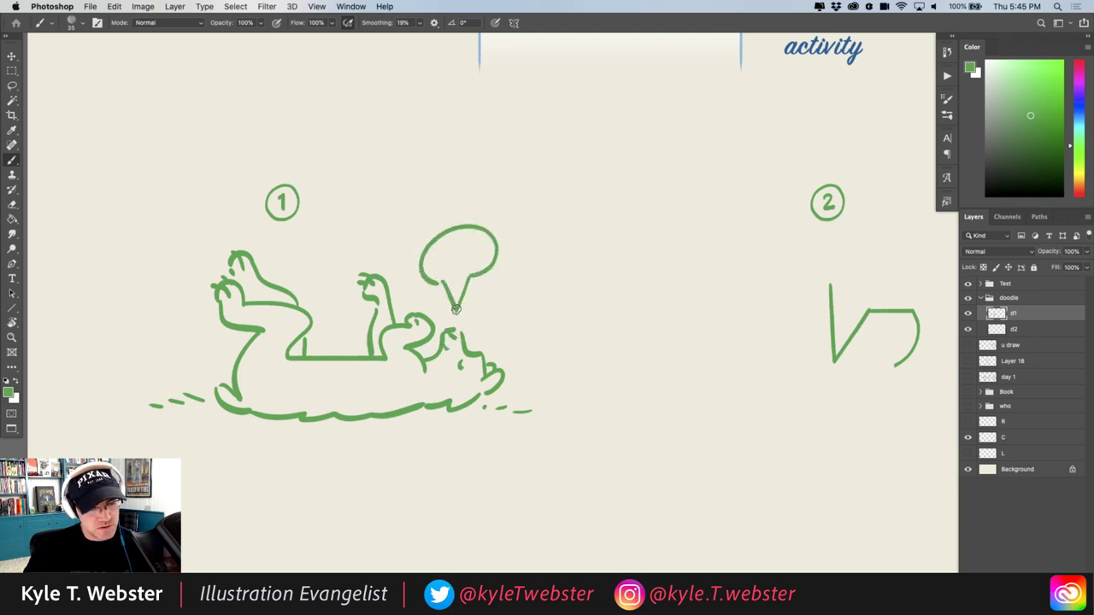
{"action": "mouse_move", "coordinate": [438, 254]}
{"action": "left_mouse_down"}
{"action": "mouse_move", "coordinate": [443, 265]}
{"action": "mouse_move", "coordinate": [481, 255]}
{"action": "left_mouse_up"}
{"action": "left_click", "coordinate": [486, 253]}
{"action": "left_click", "coordinate": [491, 254]}
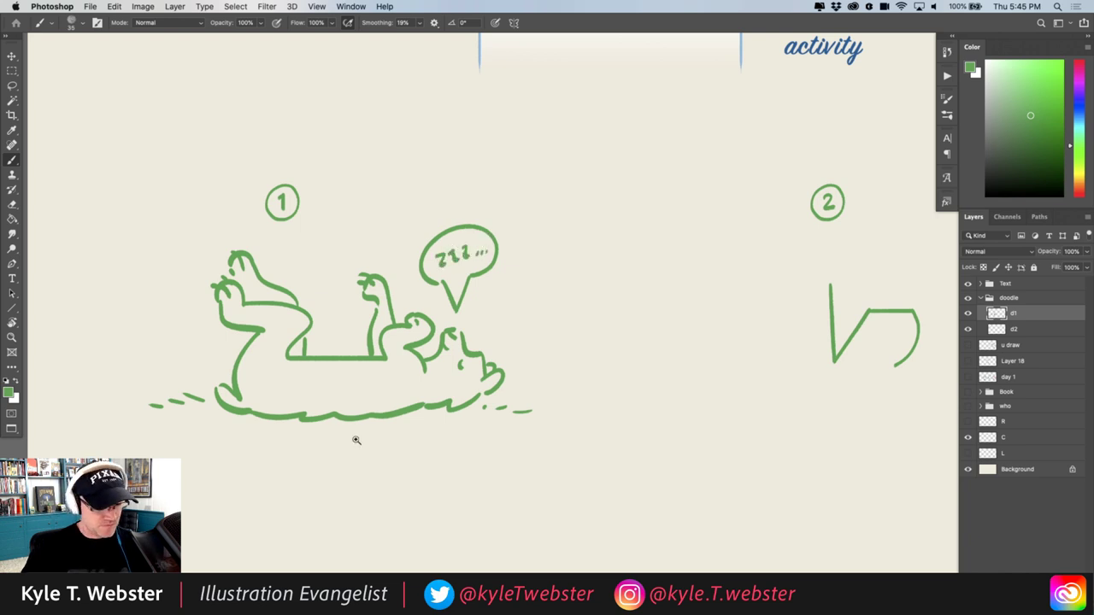
{"action": "scroll", "coordinate": [358, 440], "scroll_direction": "down", "scroll_amount": 1}
{"action": "left_click_drag", "start_coordinate": [364, 425], "coordinate": [243, 417]}
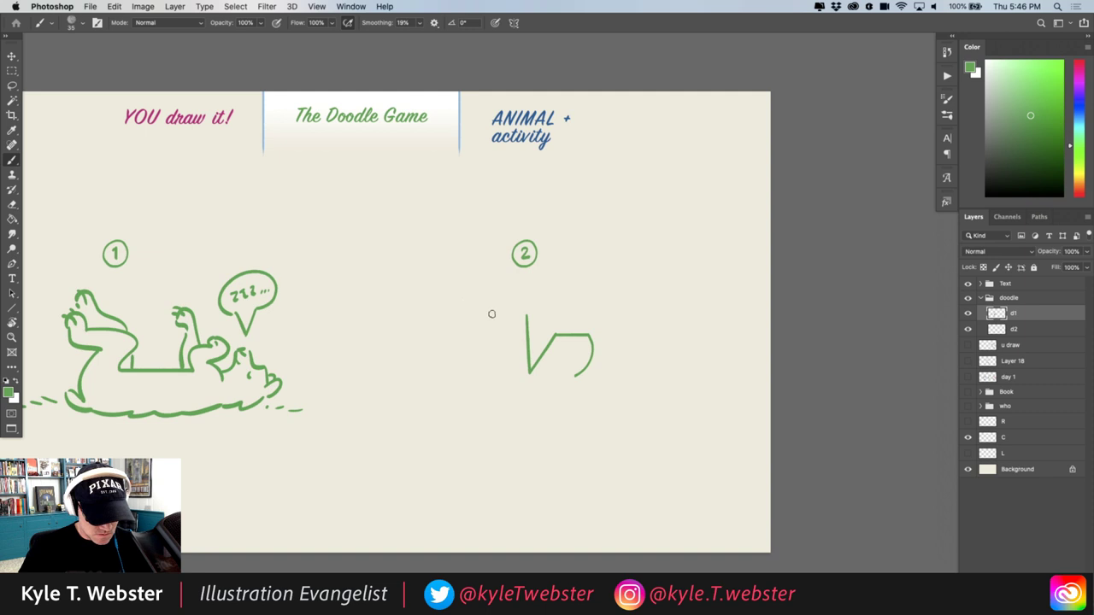
Zoom in and draw the cactus trunk and arms, with spines around the arms and top
{"action": "left_click", "coordinate": [502, 325]}
{"action": "mouse_move", "coordinate": [535, 313]}
{"action": "left_mouse_down"}
{"action": "mouse_move", "coordinate": [504, 277]}
{"action": "mouse_move", "coordinate": [479, 297]}
{"action": "mouse_move", "coordinate": [488, 436]}
{"action": "mouse_move", "coordinate": [453, 404]}
{"action": "mouse_move", "coordinate": [414, 419]}
{"action": "mouse_move", "coordinate": [455, 439]}
{"action": "mouse_move", "coordinate": [493, 481]}
{"action": "mouse_move", "coordinate": [483, 479]}
{"action": "mouse_move", "coordinate": [488, 531]}
{"action": "left_mouse_up"}
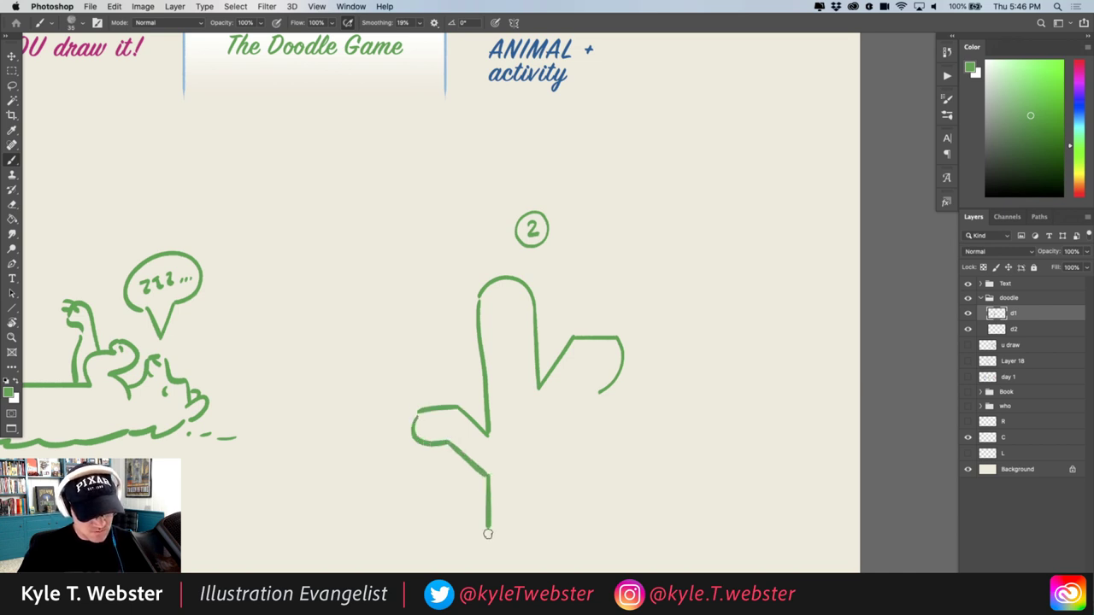
{"action": "mouse_move", "coordinate": [594, 386]}
{"action": "left_mouse_down"}
{"action": "mouse_move", "coordinate": [567, 391]}
{"action": "mouse_move", "coordinate": [542, 437]}
{"action": "left_mouse_up"}
{"action": "mouse_move", "coordinate": [539, 386]}
{"action": "left_mouse_down"}
{"action": "mouse_move", "coordinate": [517, 423]}
{"action": "mouse_move", "coordinate": [495, 371]}
{"action": "mouse_move", "coordinate": [489, 441]}
{"action": "mouse_move", "coordinate": [508, 455]}
{"action": "left_mouse_up"}
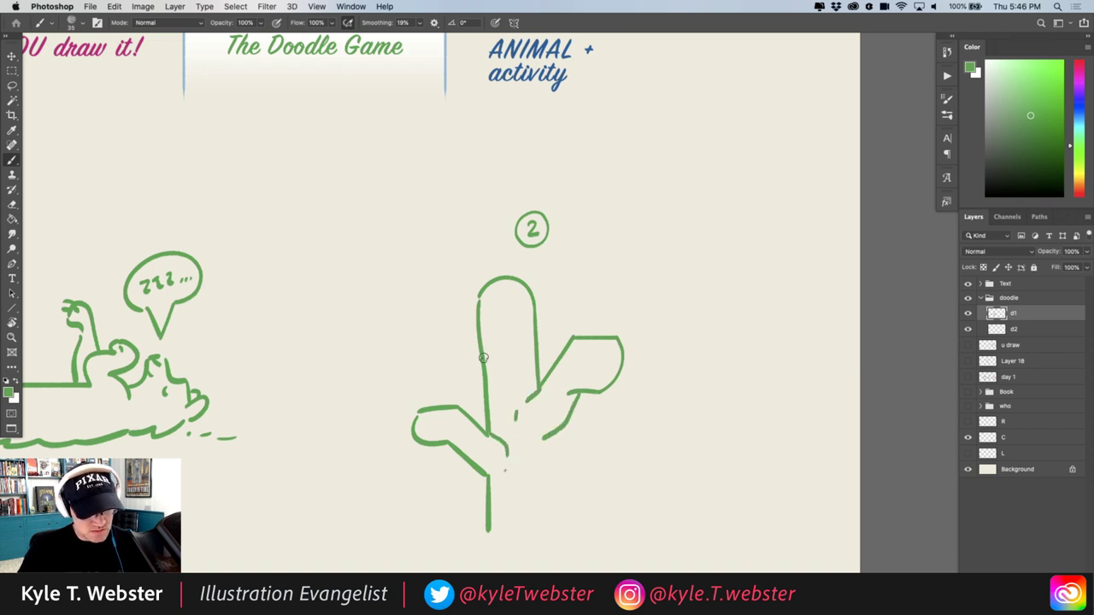
{"action": "mouse_move", "coordinate": [483, 359]}
{"action": "left_mouse_down"}
{"action": "mouse_move", "coordinate": [453, 347]}
{"action": "mouse_move", "coordinate": [449, 364]}
{"action": "mouse_move", "coordinate": [475, 382]}
{"action": "left_mouse_up"}
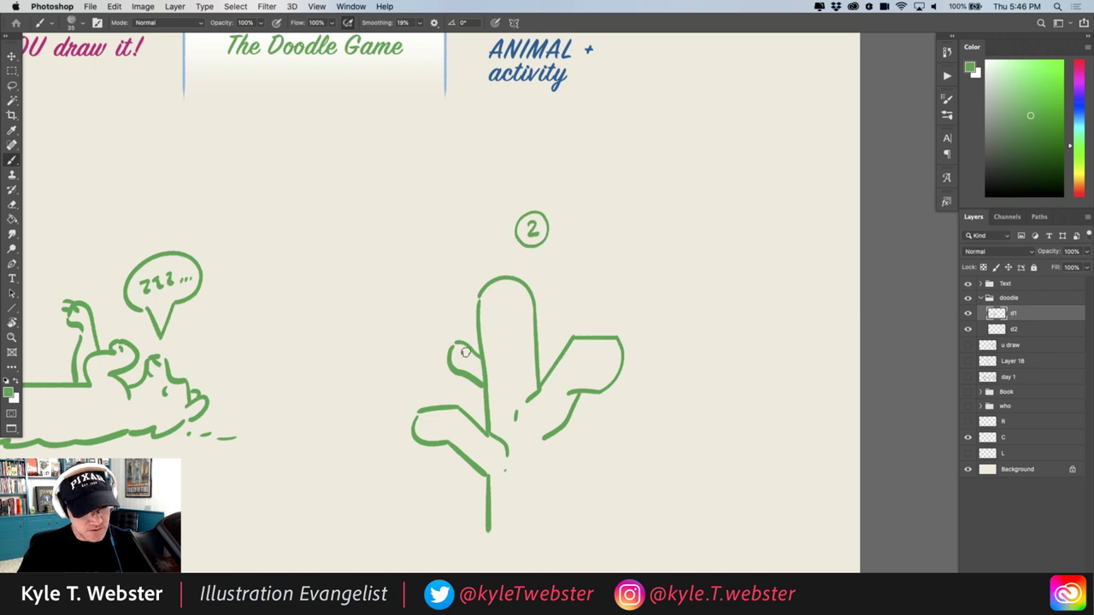
{"action": "mouse_move", "coordinate": [444, 347]}
{"action": "left_mouse_down"}
{"action": "mouse_move", "coordinate": [462, 383]}
{"action": "mouse_move", "coordinate": [417, 428]}
{"action": "mouse_move", "coordinate": [426, 452]}
{"action": "mouse_move", "coordinate": [473, 413]}
{"action": "mouse_move", "coordinate": [466, 451]}
{"action": "mouse_move", "coordinate": [477, 452]}
{"action": "left_mouse_up"}
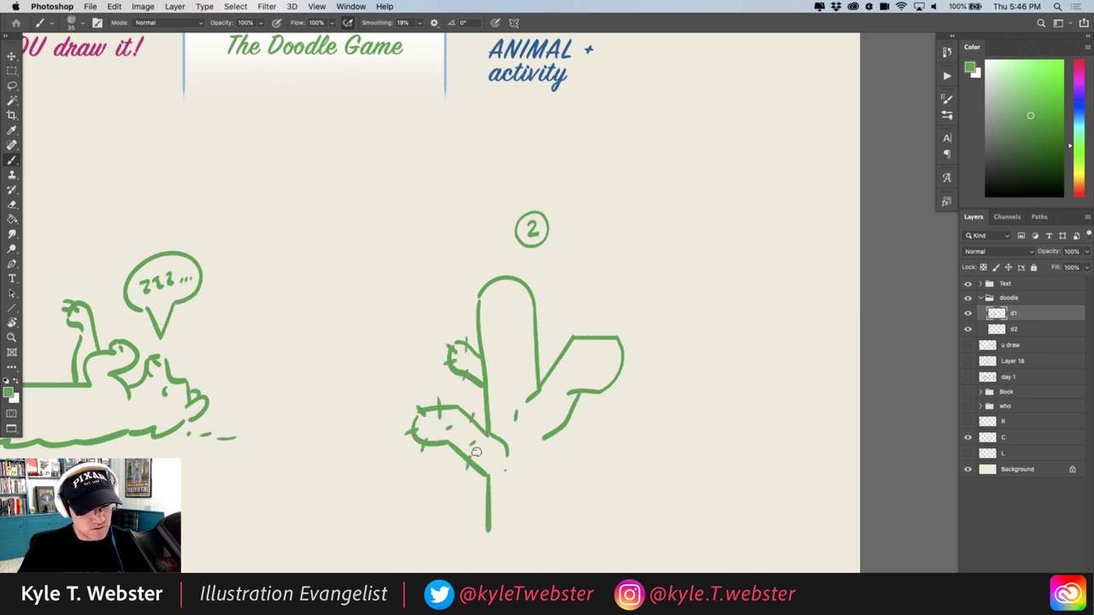
{"action": "mouse_move", "coordinate": [482, 326]}
{"action": "left_mouse_down"}
{"action": "mouse_move", "coordinate": [509, 306]}
{"action": "mouse_move", "coordinate": [493, 279]}
{"action": "mouse_move", "coordinate": [477, 293]}
{"action": "mouse_move", "coordinate": [538, 288]}
{"action": "mouse_move", "coordinate": [530, 352]}
{"action": "mouse_move", "coordinate": [505, 348]}
{"action": "mouse_move", "coordinate": [504, 376]}
{"action": "mouse_move", "coordinate": [563, 352]}
{"action": "mouse_move", "coordinate": [622, 362]}
{"action": "mouse_move", "coordinate": [550, 415]}
{"action": "mouse_move", "coordinate": [431, 308]}
{"action": "mouse_move", "coordinate": [540, 451]}
{"action": "mouse_move", "coordinate": [540, 466]}
{"action": "mouse_move", "coordinate": [476, 461]}
{"action": "mouse_move", "coordinate": [459, 438]}
{"action": "mouse_move", "coordinate": [465, 473]}
{"action": "mouse_move", "coordinate": [416, 471]}
{"action": "left_mouse_up"}
Add grass slashes, small pebble dots and spikes along the lower trunk
{"action": "scroll", "coordinate": [497, 340], "scroll_direction": "down", "scroll_amount": 3}
{"action": "mouse_move", "coordinate": [513, 458]}
{"action": "left_mouse_down"}
{"action": "mouse_move", "coordinate": [507, 469]}
{"action": "mouse_move", "coordinate": [518, 468]}
{"action": "left_mouse_up"}
{"action": "left_click", "coordinate": [565, 467]}
{"action": "left_click", "coordinate": [580, 466]}
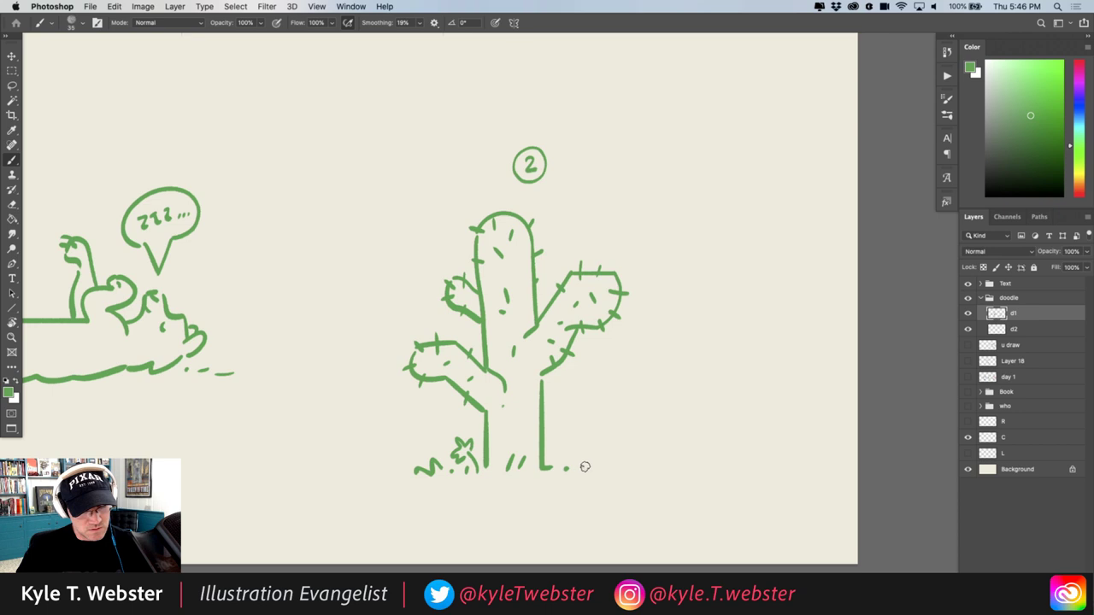
{"action": "left_click", "coordinate": [590, 466]}
{"action": "left_click", "coordinate": [402, 473]}
{"action": "mouse_move", "coordinate": [544, 418]}
{"action": "left_mouse_down"}
{"action": "mouse_move", "coordinate": [549, 401]}
{"action": "mouse_move", "coordinate": [519, 437]}
{"action": "mouse_move", "coordinate": [554, 437]}
{"action": "mouse_move", "coordinate": [503, 421]}
{"action": "left_mouse_up"}
Draw wavy horizon lines and a hill on both sides of the cactus
{"action": "scroll", "coordinate": [347, 390], "scroll_direction": "right", "scroll_amount": 3}
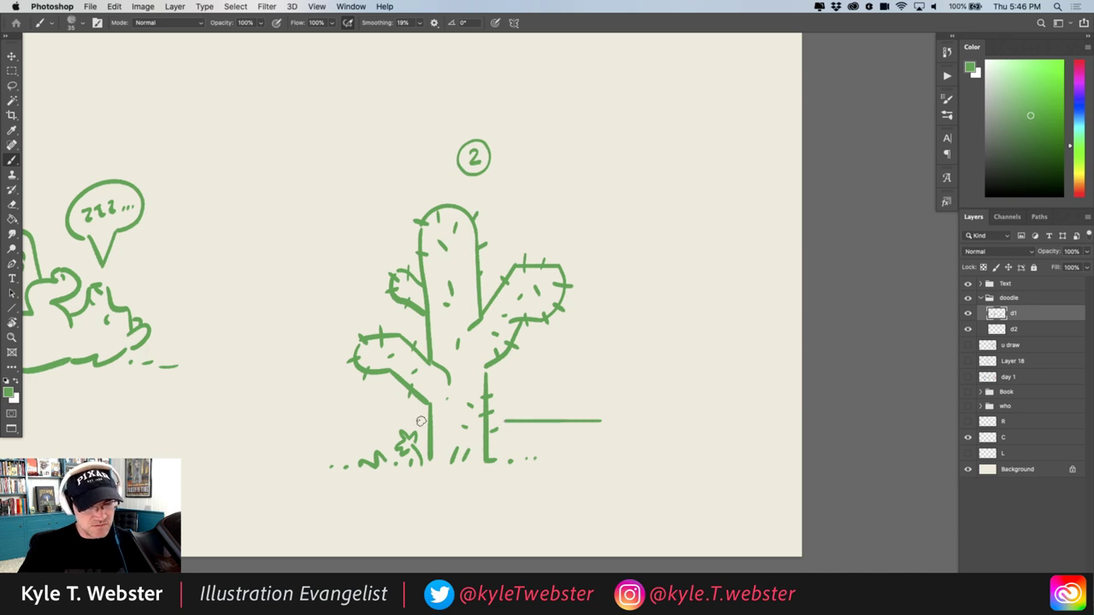
{"action": "left_click_drag", "start_coordinate": [423, 421], "coordinate": [340, 419]}
{"action": "mouse_move", "coordinate": [614, 408]}
{"action": "left_mouse_down"}
{"action": "mouse_move", "coordinate": [555, 391]}
{"action": "mouse_move", "coordinate": [499, 399]}
{"action": "left_mouse_up"}
{"action": "left_click_drag", "start_coordinate": [412, 402], "coordinate": [342, 409]}
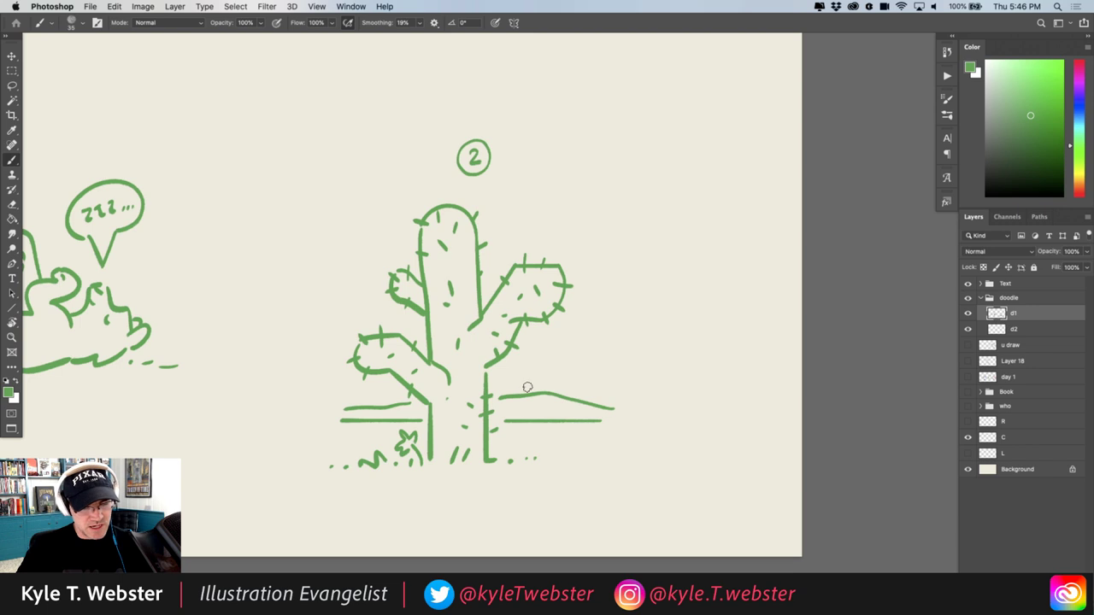
Add a small rayed sun right of the trunk and a bird perched on the cactus top
{"action": "left_click_drag", "start_coordinate": [566, 365], "coordinate": [558, 365]}
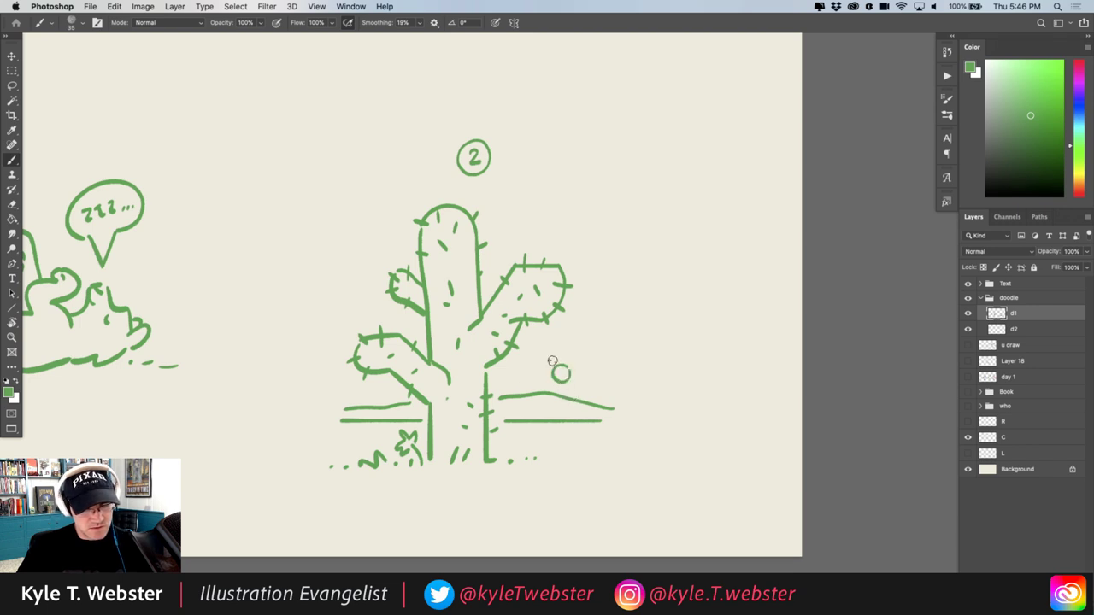
{"action": "left_click", "coordinate": [540, 371]}
{"action": "left_click", "coordinate": [548, 380]}
{"action": "left_click", "coordinate": [576, 377]}
{"action": "left_click", "coordinate": [571, 356]}
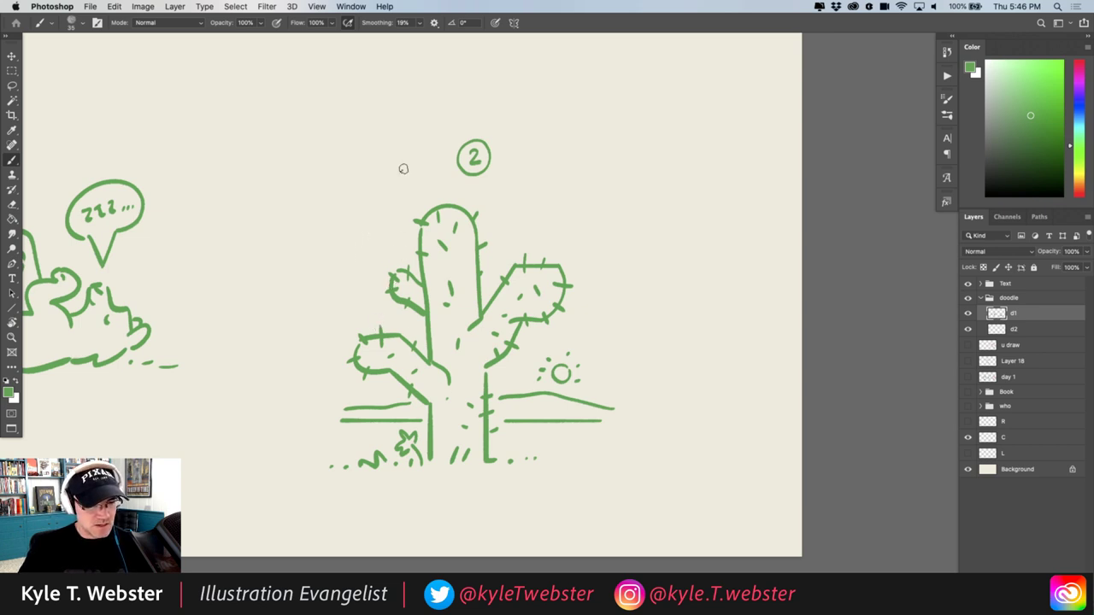
{"action": "mouse_move", "coordinate": [441, 189]}
{"action": "left_mouse_down"}
{"action": "mouse_move", "coordinate": [413, 189]}
{"action": "mouse_move", "coordinate": [419, 162]}
{"action": "mouse_move", "coordinate": [458, 188]}
{"action": "left_mouse_up"}
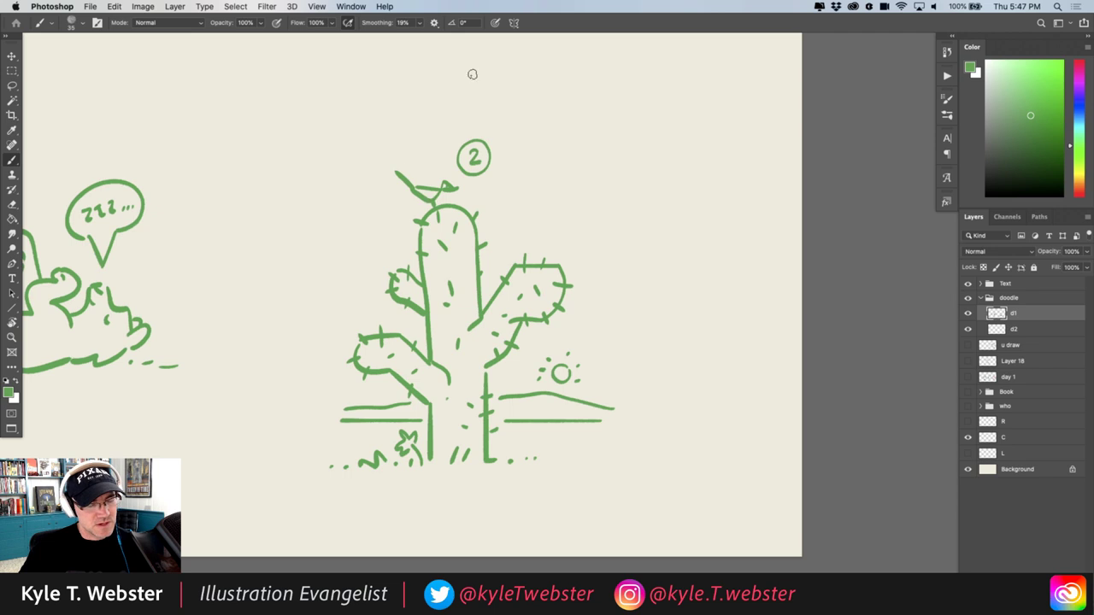
Collapse the doodle layer group and hide both doodles
{"action": "key", "text": "super+minus"}
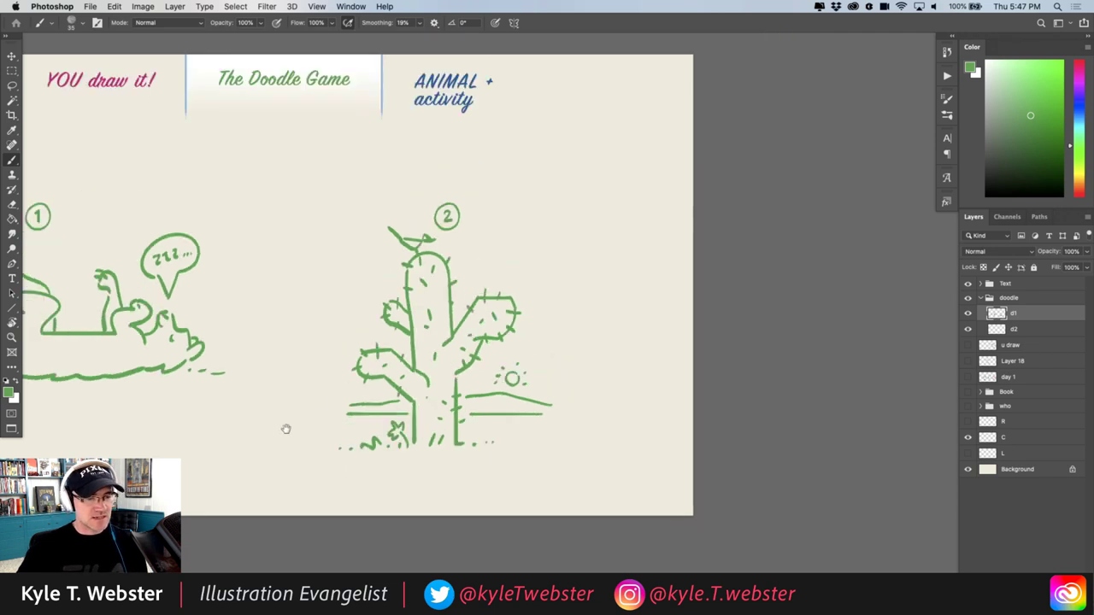
{"action": "mouse_move", "coordinate": [285, 427]}
{"action": "left_mouse_down"}
{"action": "mouse_move", "coordinate": [470, 453]}
{"action": "mouse_move", "coordinate": [456, 442]}
{"action": "left_mouse_up"}
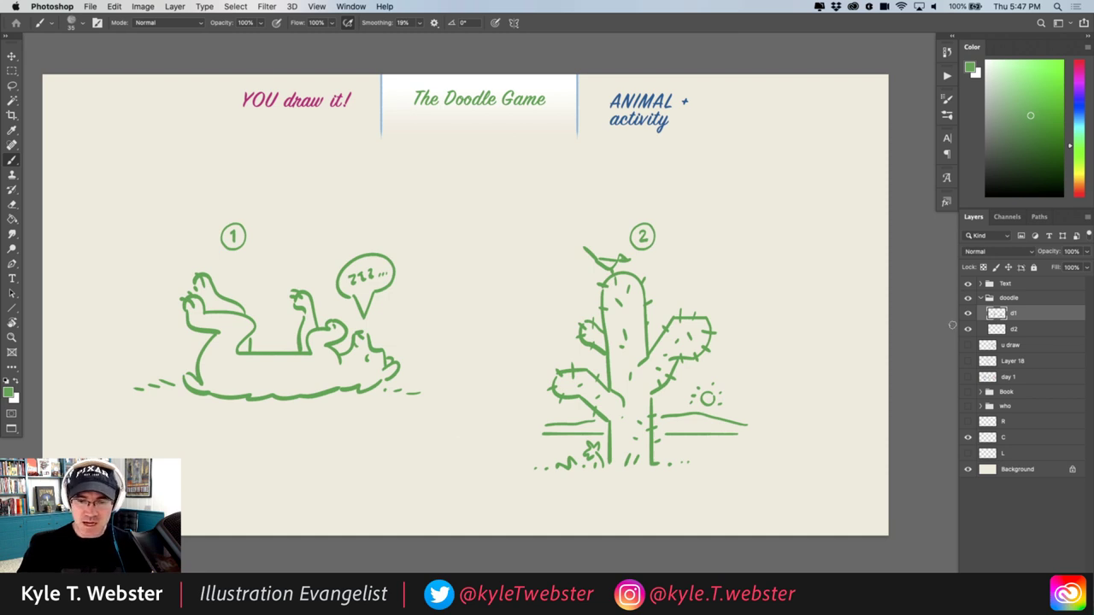
{"action": "left_click", "coordinate": [980, 297]}
{"action": "left_click", "coordinate": [968, 297]}
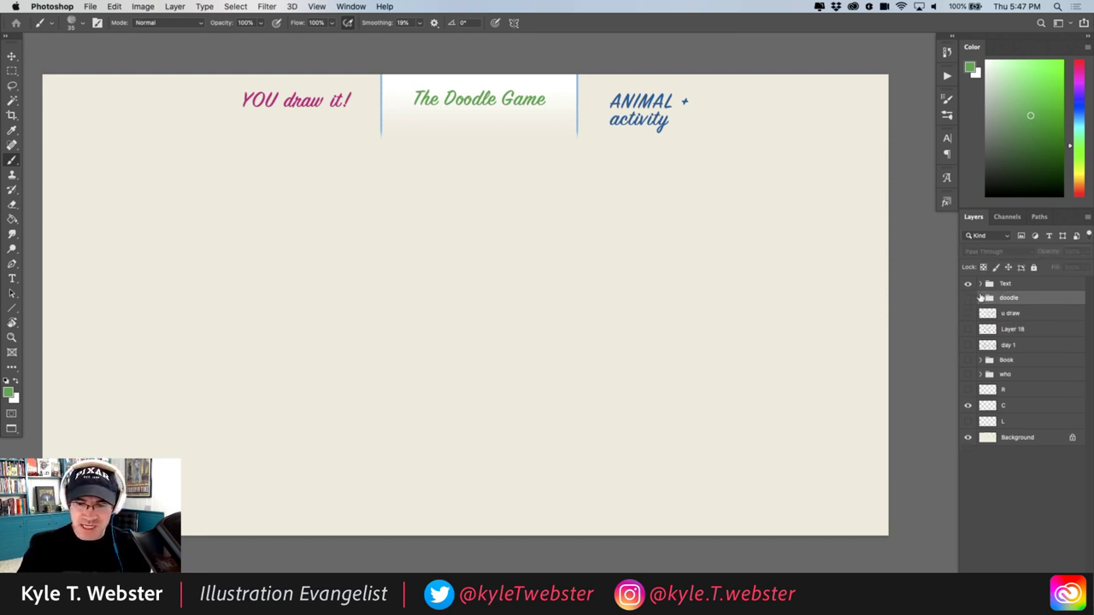
Add a new empty layer and sample the ANIMAL heading's blue as painting colour
{"action": "key", "text": "alt+shift+super+n"}
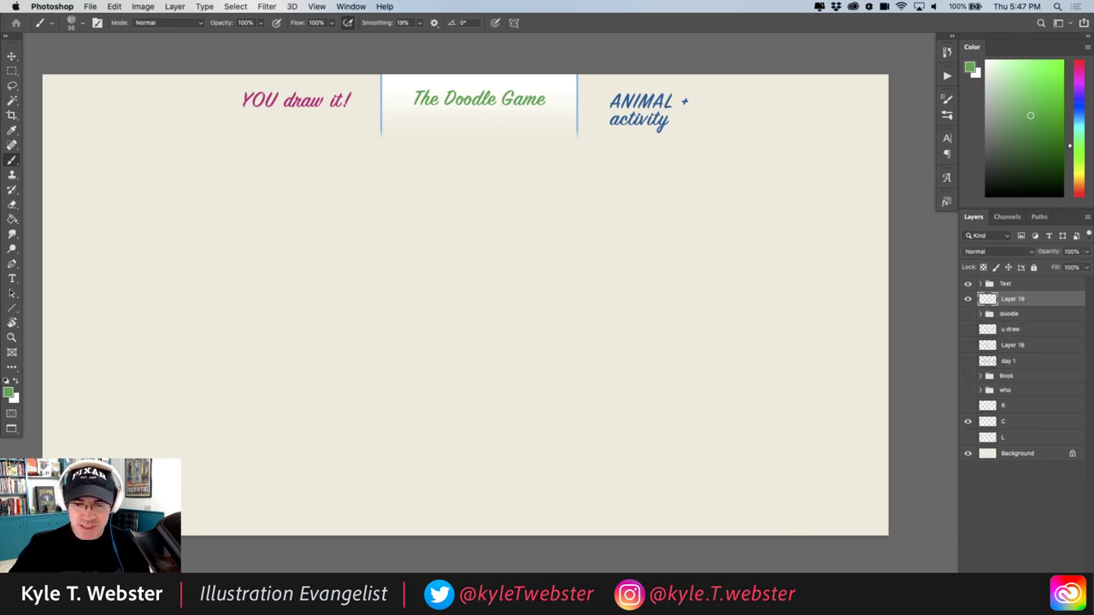
{"action": "scroll", "coordinate": [636, 105], "scroll_direction": "up", "scroll_amount": 2}
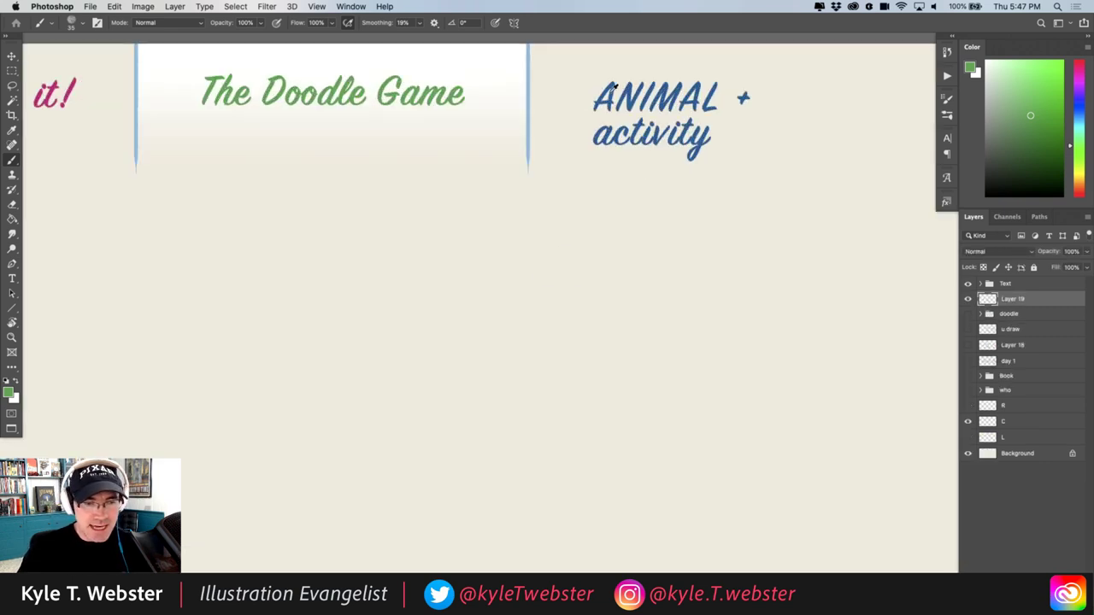
{"action": "left_click", "coordinate": [631, 86], "text": "alt"}
{"action": "left_click", "coordinate": [968, 405]}
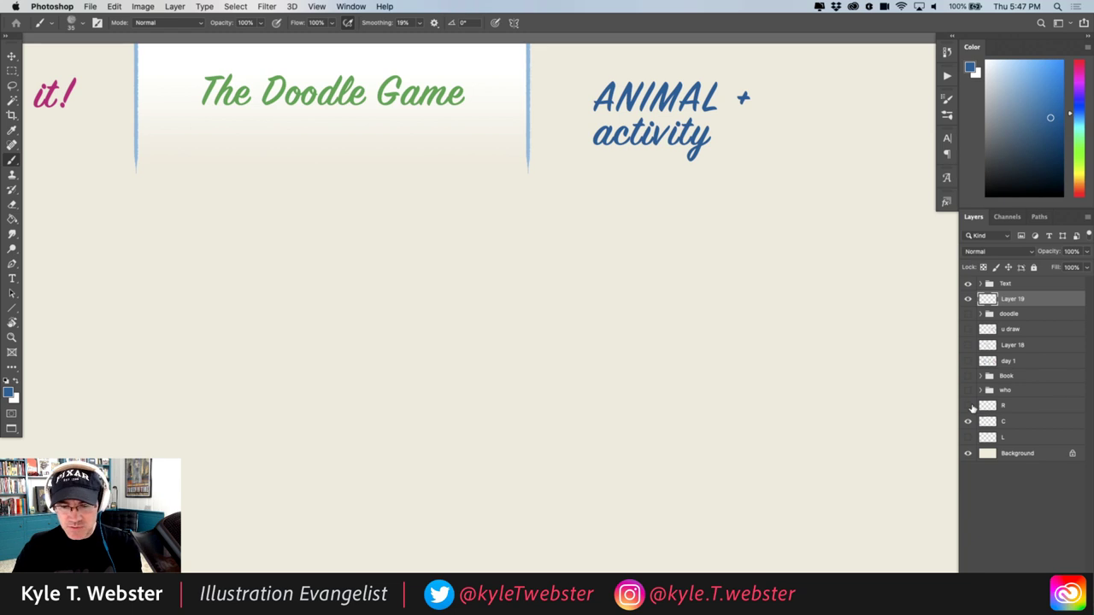
Hide the Doodle Game panel, lighten the blue colour, and show the blue, green and pink sketches
{"action": "left_click", "coordinate": [969, 421]}
{"action": "scroll", "coordinate": [402, 410], "scroll_direction": "down", "scroll_amount": 1}
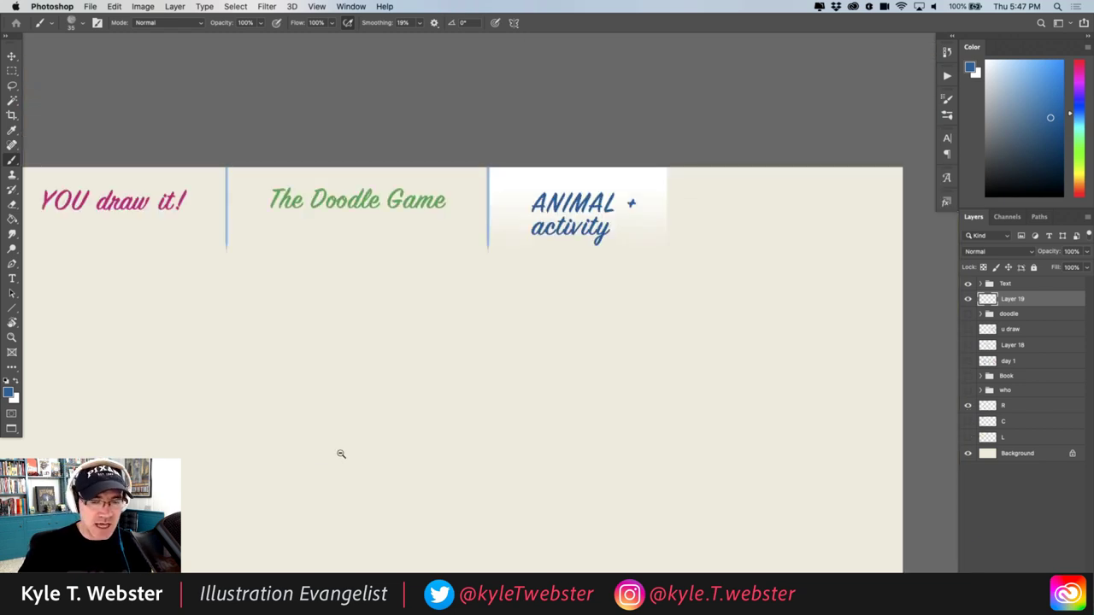
{"action": "mouse_move", "coordinate": [340, 451]}
{"action": "left_mouse_down"}
{"action": "mouse_move", "coordinate": [387, 388]}
{"action": "mouse_move", "coordinate": [407, 330]}
{"action": "left_mouse_up"}
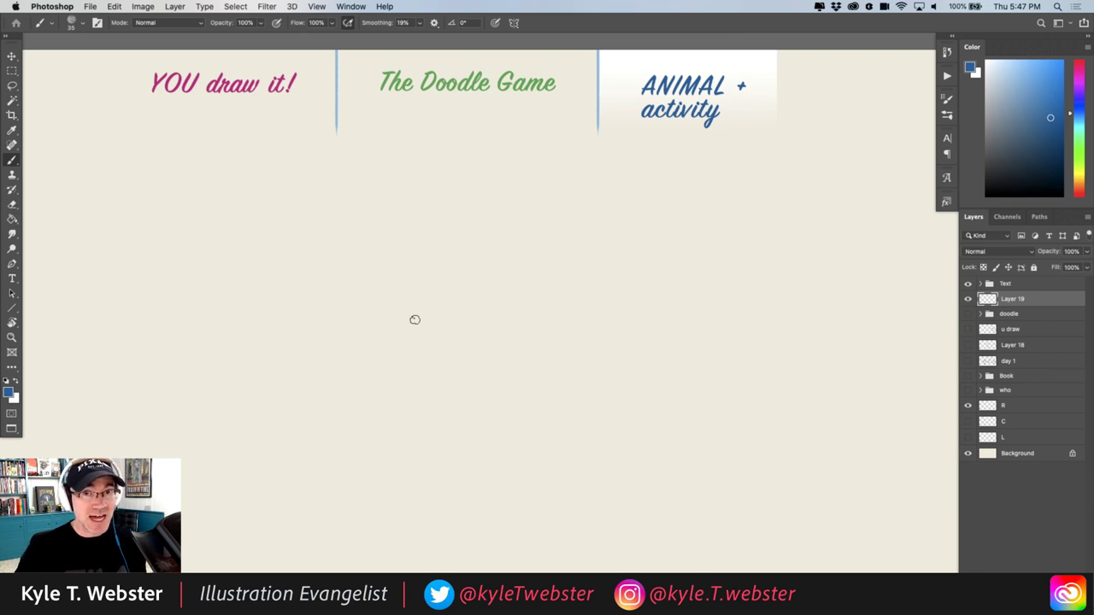
{"action": "left_click_drag", "start_coordinate": [366, 362], "coordinate": [396, 361]}
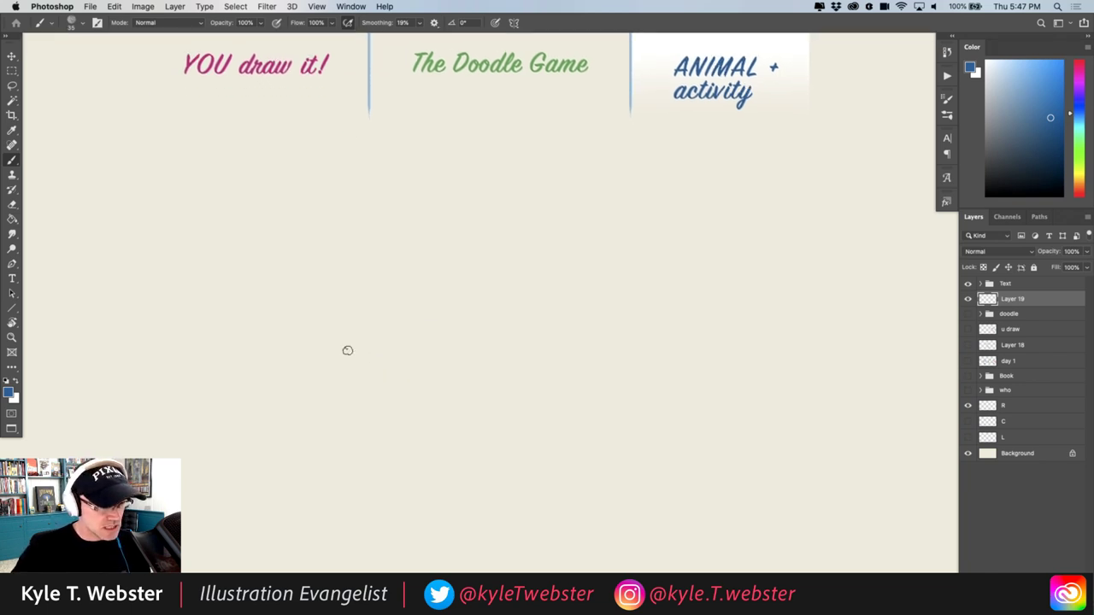
{"action": "left_click", "coordinate": [1017, 70]}
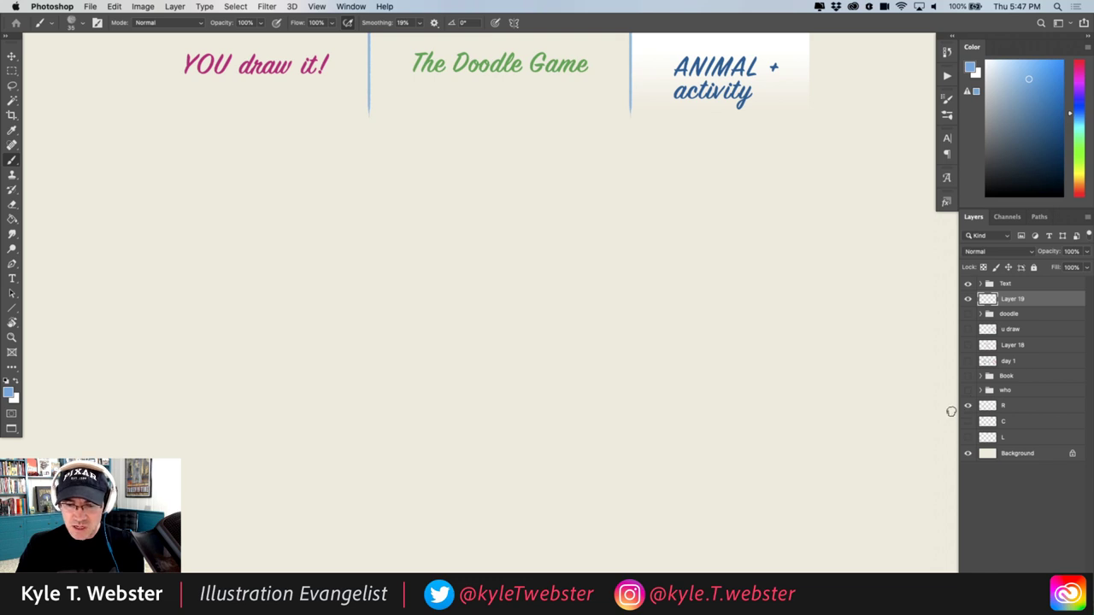
{"action": "left_click", "coordinate": [969, 374]}
Hide the day 1 artwork and zoom out to fit the whole page
{"action": "left_click_drag", "start_coordinate": [389, 460], "coordinate": [475, 465]}
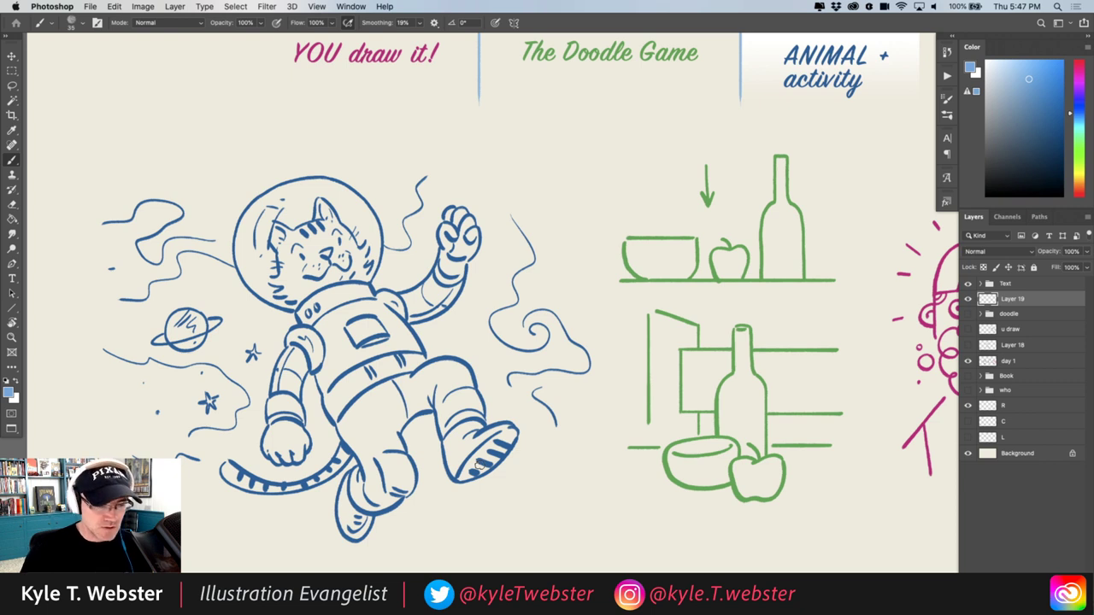
{"action": "scroll", "coordinate": [329, 415], "scroll_direction": "right", "scroll_amount": 3}
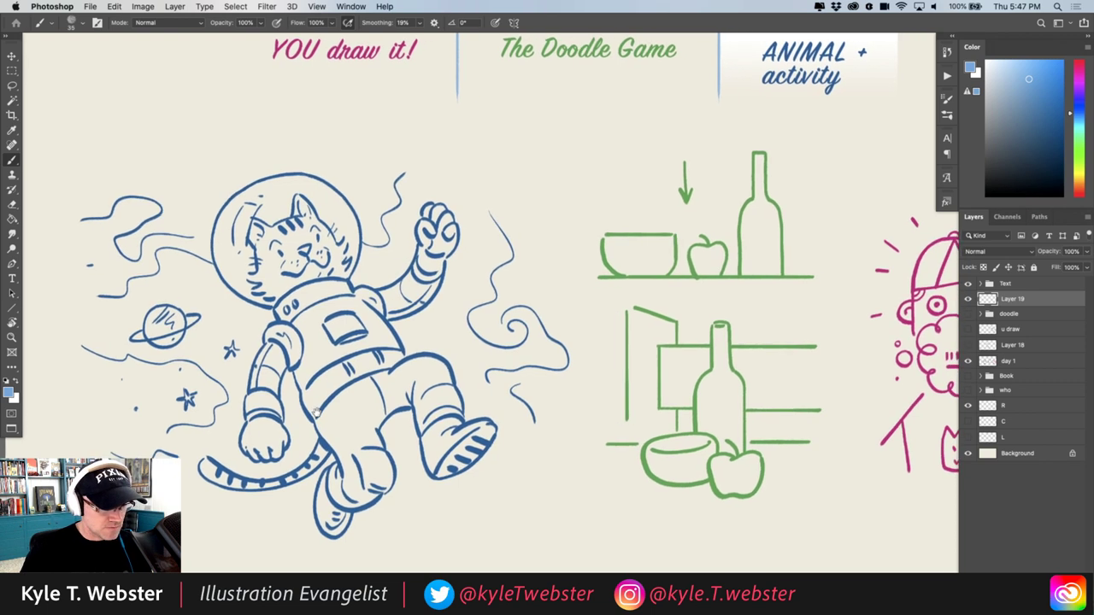
{"action": "scroll", "coordinate": [315, 414], "scroll_direction": "right", "scroll_amount": 1}
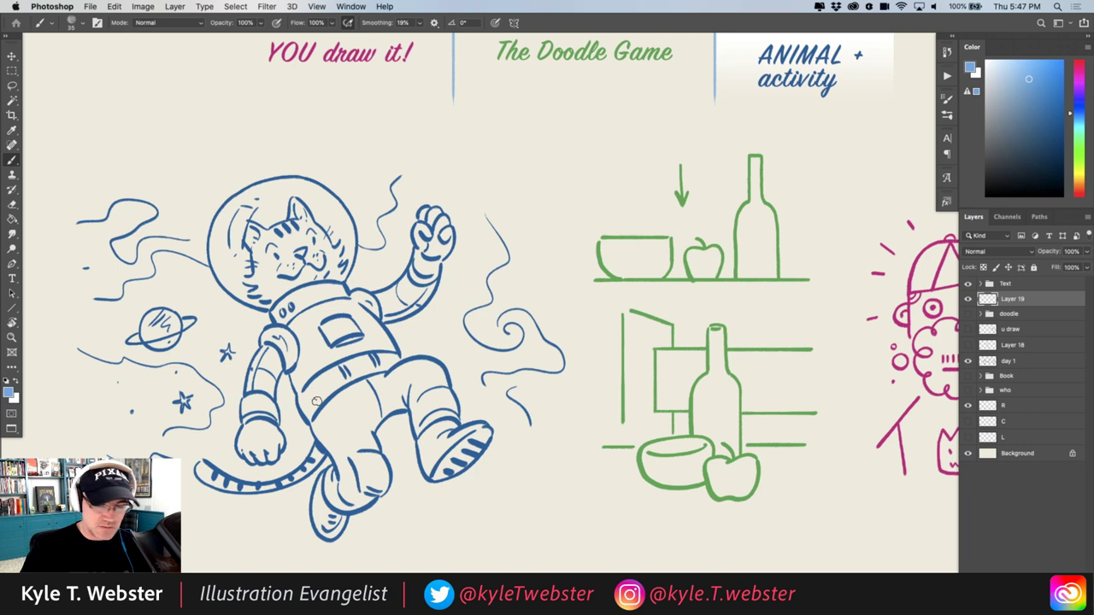
{"action": "left_click", "coordinate": [969, 362]}
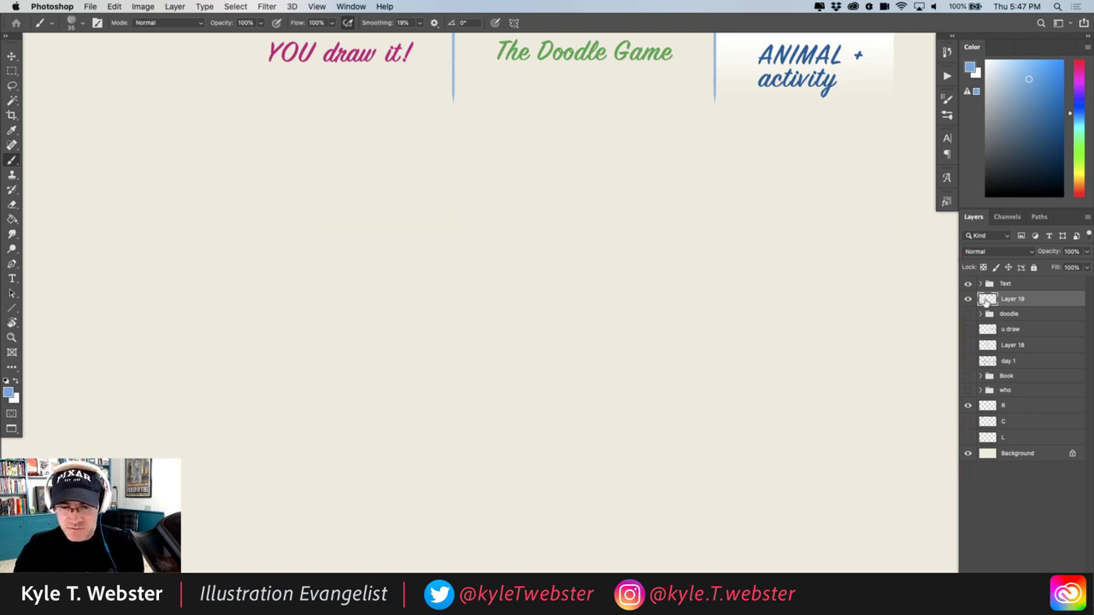
{"action": "left_click", "coordinate": [409, 385], "text": "alt"}
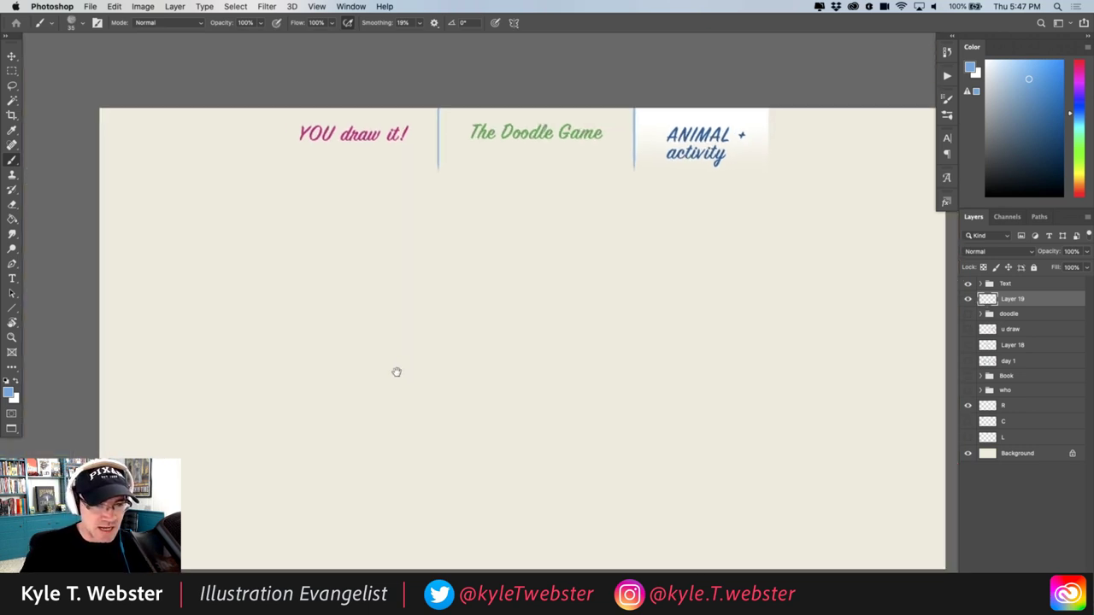
{"action": "left_click_drag", "start_coordinate": [396, 371], "coordinate": [344, 364]}
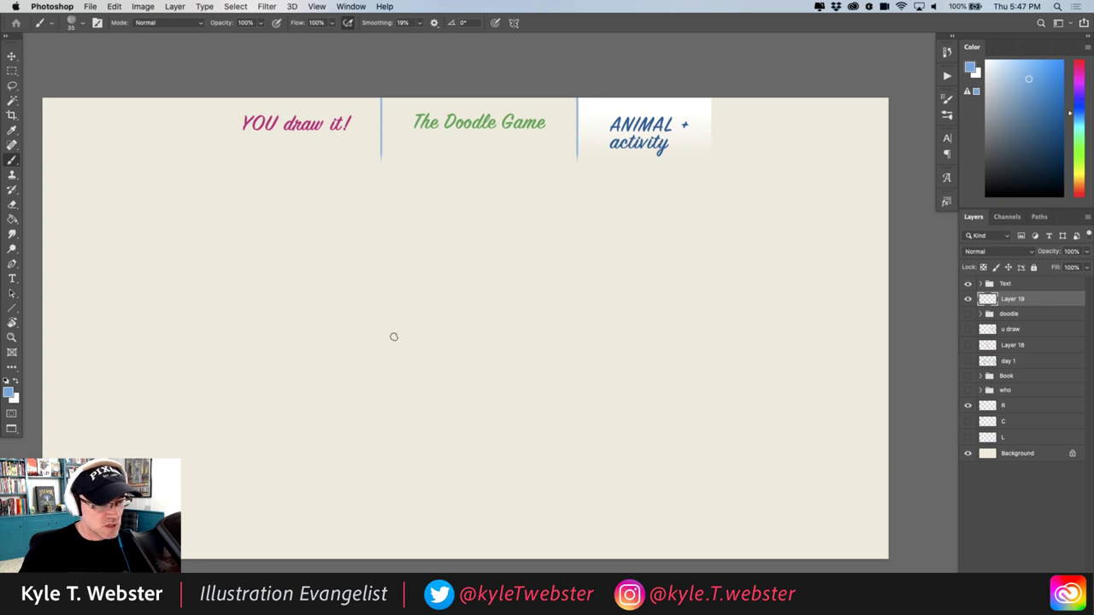
Draw a warm-up loop on the blank page, redoing it in a lighter blue
{"action": "mouse_move", "coordinate": [484, 235]}
{"action": "left_mouse_down"}
{"action": "mouse_move", "coordinate": [524, 328]}
{"action": "mouse_move", "coordinate": [410, 310]}
{"action": "mouse_move", "coordinate": [470, 365]}
{"action": "mouse_move", "coordinate": [418, 358]}
{"action": "mouse_move", "coordinate": [400, 421]}
{"action": "left_mouse_up"}
{"action": "key", "text": "super+z"}
{"action": "left_click", "coordinate": [1019, 71]}
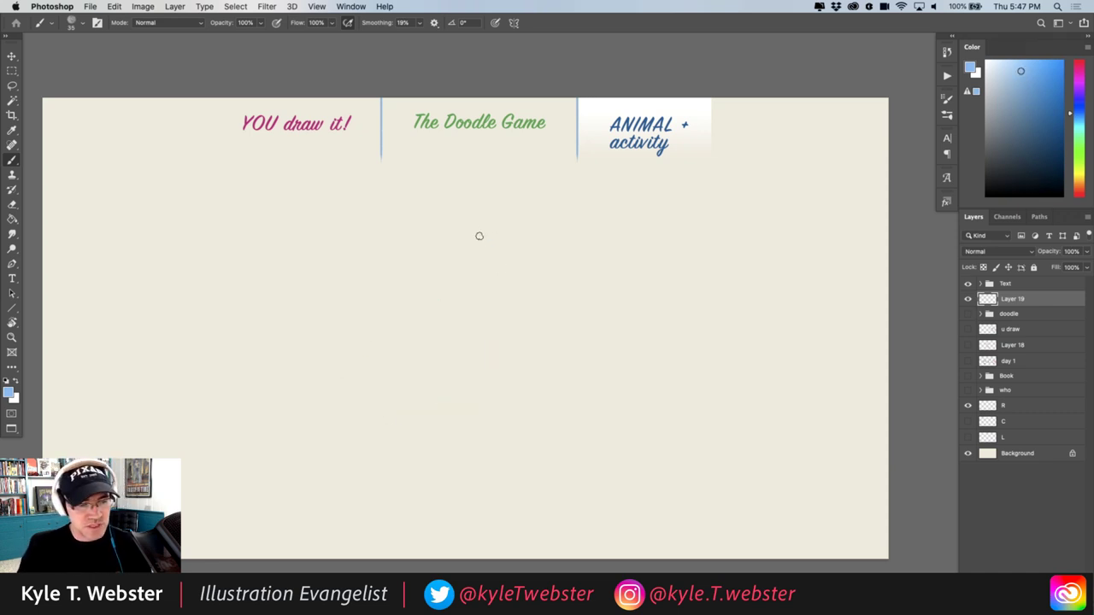
{"action": "mouse_move", "coordinate": [479, 236]}
{"action": "left_mouse_down"}
{"action": "mouse_move", "coordinate": [442, 303]}
{"action": "mouse_move", "coordinate": [447, 428]}
{"action": "mouse_move", "coordinate": [403, 428]}
{"action": "left_mouse_up"}
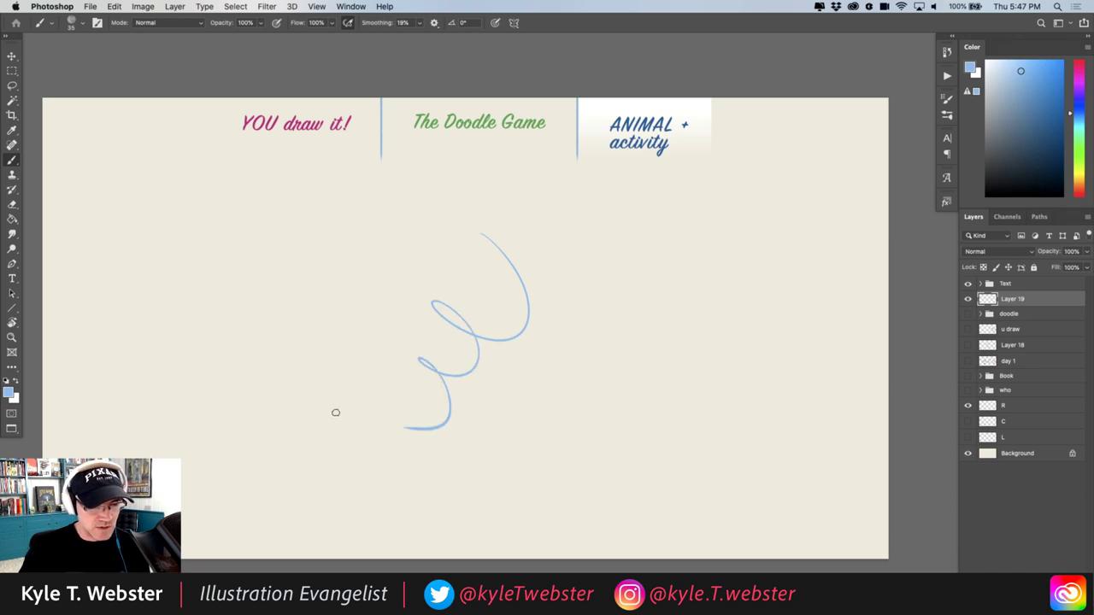
Undo the light-blue warm-up loop, leaving Layer 19 empty under the headings
{"action": "left_click", "coordinate": [430, 387]}
{"action": "left_click_drag", "start_coordinate": [401, 386], "coordinate": [393, 398]}
{"action": "key", "text": "super+z"}
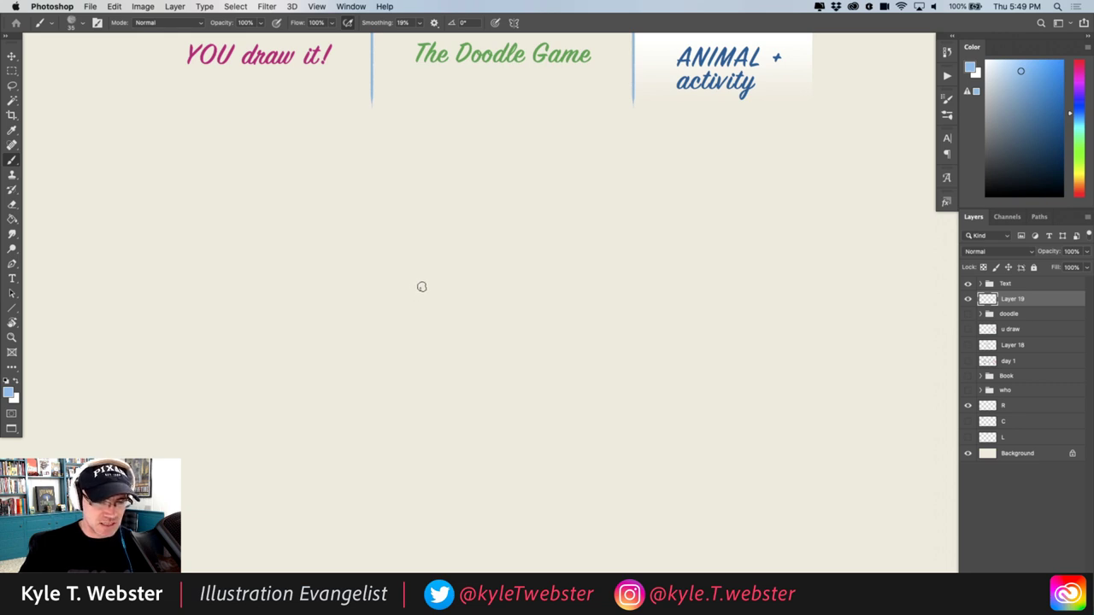
Sketch the bird's long neck, head with eye, back, raised wing and body underside
{"action": "mouse_move", "coordinate": [644, 195]}
{"action": "left_mouse_down"}
{"action": "mouse_move", "coordinate": [643, 229]}
{"action": "mouse_move", "coordinate": [472, 346]}
{"action": "mouse_move", "coordinate": [501, 303]}
{"action": "mouse_move", "coordinate": [640, 206]}
{"action": "mouse_move", "coordinate": [599, 192]}
{"action": "mouse_move", "coordinate": [641, 193]}
{"action": "mouse_move", "coordinate": [586, 189]}
{"action": "mouse_move", "coordinate": [625, 185]}
{"action": "mouse_move", "coordinate": [585, 194]}
{"action": "mouse_move", "coordinate": [649, 202]}
{"action": "mouse_move", "coordinate": [618, 182]}
{"action": "mouse_move", "coordinate": [565, 202]}
{"action": "mouse_move", "coordinate": [600, 208]}
{"action": "mouse_move", "coordinate": [652, 177]}
{"action": "mouse_move", "coordinate": [645, 194]}
{"action": "mouse_move", "coordinate": [622, 196]}
{"action": "mouse_move", "coordinate": [634, 182]}
{"action": "mouse_move", "coordinate": [605, 173]}
{"action": "mouse_move", "coordinate": [582, 195]}
{"action": "mouse_move", "coordinate": [608, 202]}
{"action": "mouse_move", "coordinate": [582, 203]}
{"action": "mouse_move", "coordinate": [594, 207]}
{"action": "mouse_move", "coordinate": [589, 223]}
{"action": "mouse_move", "coordinate": [604, 216]}
{"action": "mouse_move", "coordinate": [591, 215]}
{"action": "mouse_move", "coordinate": [585, 233]}
{"action": "mouse_move", "coordinate": [602, 211]}
{"action": "mouse_move", "coordinate": [567, 196]}
{"action": "mouse_move", "coordinate": [633, 219]}
{"action": "mouse_move", "coordinate": [662, 200]}
{"action": "left_mouse_up"}
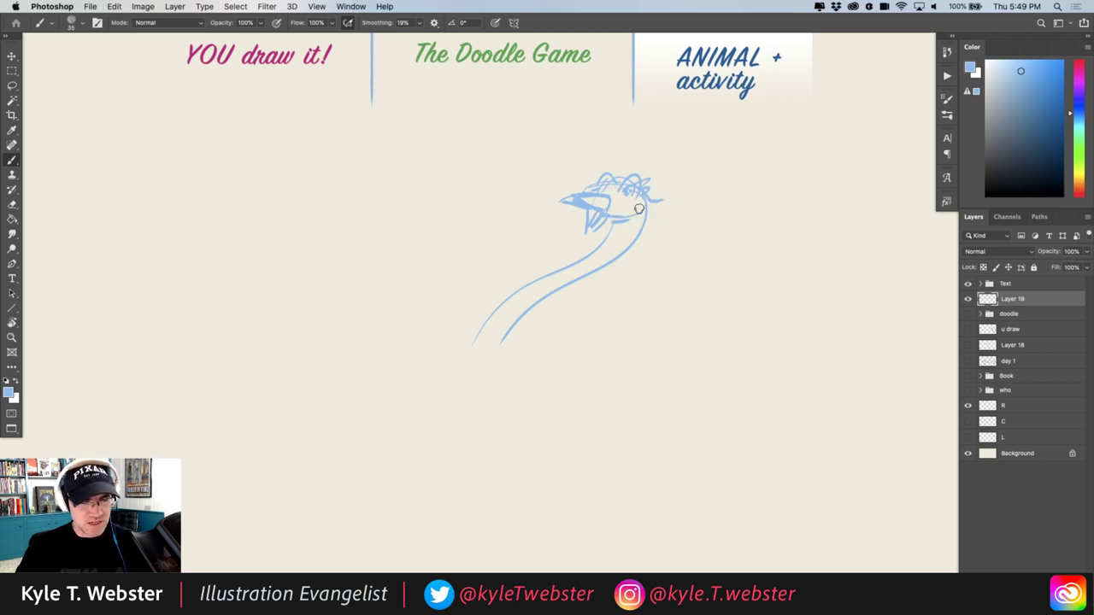
{"action": "mouse_move", "coordinate": [611, 192]}
{"action": "left_mouse_down"}
{"action": "mouse_move", "coordinate": [630, 184]}
{"action": "mouse_move", "coordinate": [638, 194]}
{"action": "mouse_move", "coordinate": [628, 193]}
{"action": "left_mouse_up"}
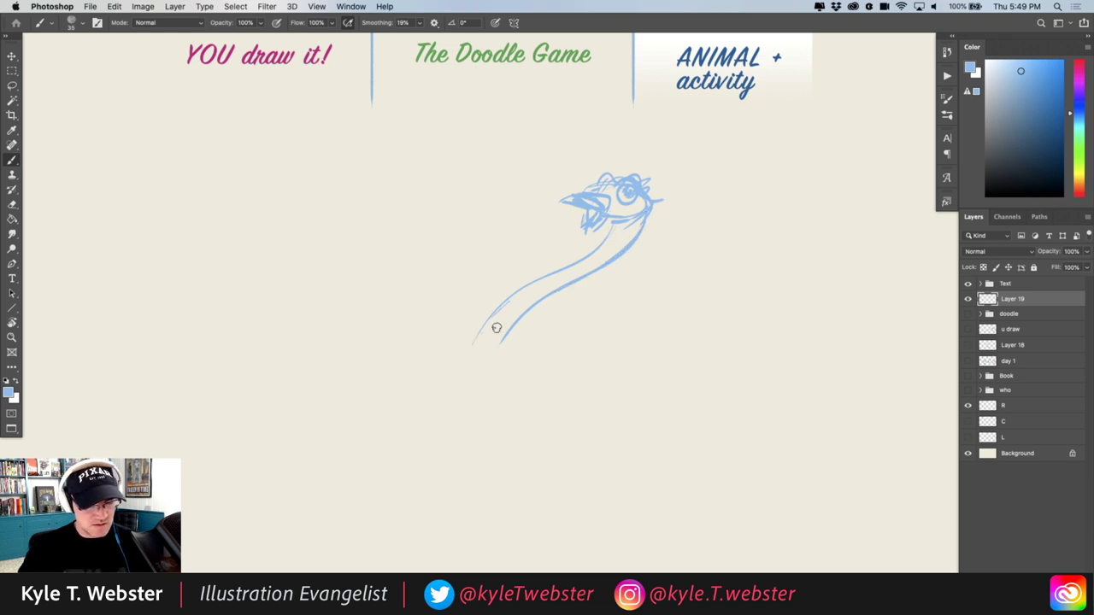
{"action": "mouse_move", "coordinate": [527, 341]}
{"action": "left_mouse_down"}
{"action": "mouse_move", "coordinate": [499, 350]}
{"action": "mouse_move", "coordinate": [496, 370]}
{"action": "mouse_move", "coordinate": [515, 353]}
{"action": "mouse_move", "coordinate": [466, 347]}
{"action": "left_mouse_up"}
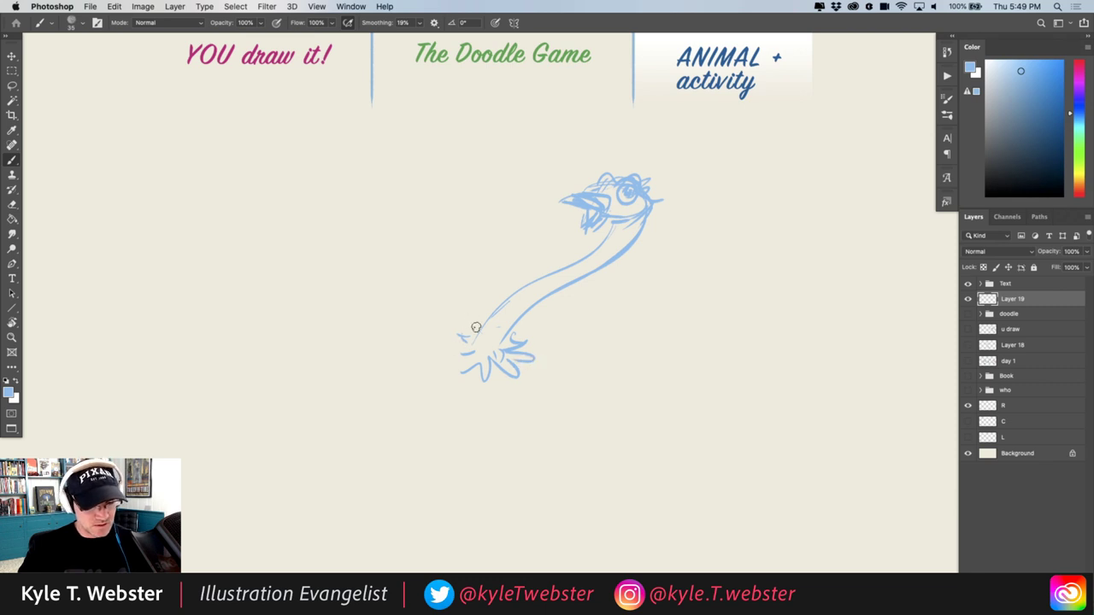
{"action": "mouse_move", "coordinate": [446, 345]}
{"action": "left_mouse_down"}
{"action": "mouse_move", "coordinate": [399, 286]}
{"action": "mouse_move", "coordinate": [466, 230]}
{"action": "mouse_move", "coordinate": [465, 242]}
{"action": "mouse_move", "coordinate": [484, 244]}
{"action": "mouse_move", "coordinate": [484, 309]}
{"action": "left_mouse_up"}
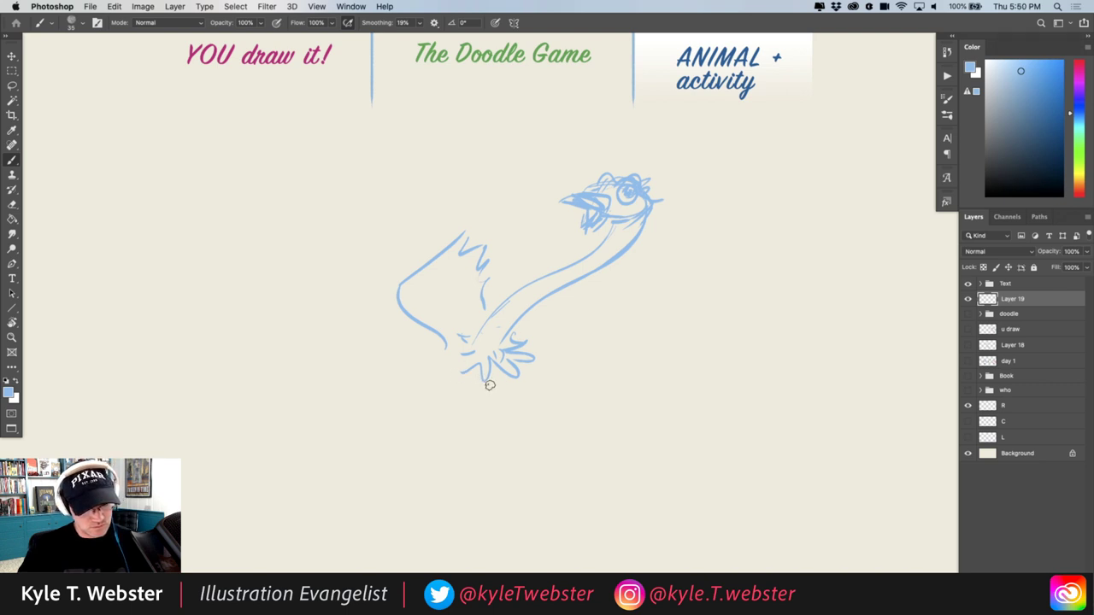
{"action": "mouse_move", "coordinate": [493, 377]}
{"action": "left_mouse_down"}
{"action": "mouse_move", "coordinate": [539, 438]}
{"action": "mouse_move", "coordinate": [618, 420]}
{"action": "mouse_move", "coordinate": [572, 422]}
{"action": "mouse_move", "coordinate": [547, 389]}
{"action": "left_mouse_up"}
Add feather strokes below the neck, at the rear, under the body and on the wing
{"action": "left_click_drag", "start_coordinate": [513, 346], "coordinate": [526, 351]}
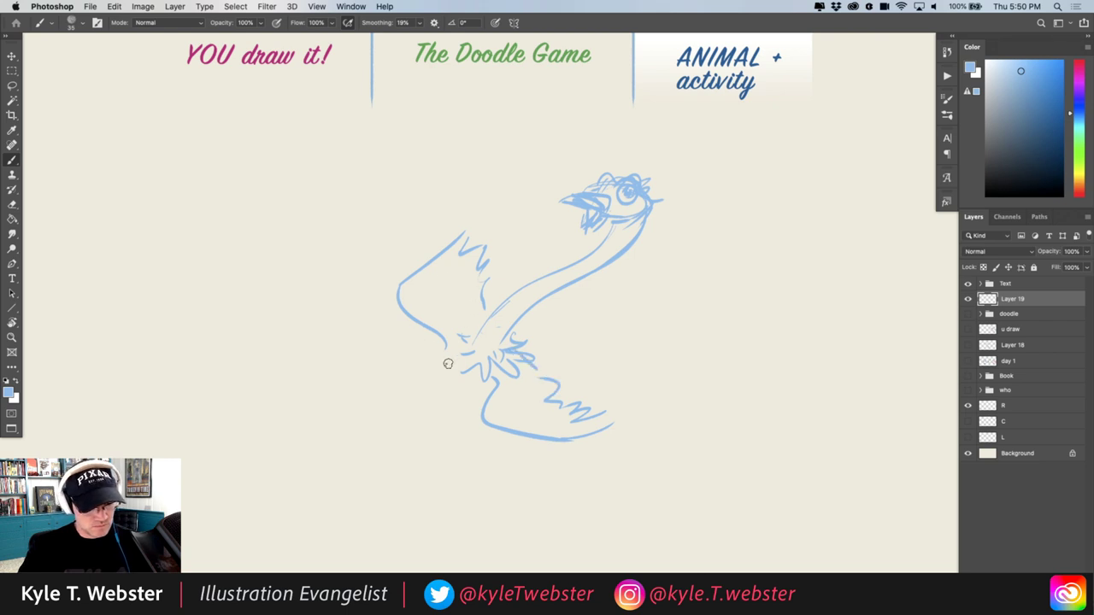
{"action": "mouse_move", "coordinate": [454, 348]}
{"action": "left_mouse_down"}
{"action": "mouse_move", "coordinate": [446, 406]}
{"action": "mouse_move", "coordinate": [429, 374]}
{"action": "mouse_move", "coordinate": [475, 399]}
{"action": "mouse_move", "coordinate": [461, 412]}
{"action": "mouse_move", "coordinate": [475, 381]}
{"action": "mouse_move", "coordinate": [515, 376]}
{"action": "left_mouse_up"}
{"action": "mouse_move", "coordinate": [590, 313]}
{"action": "left_mouse_down"}
{"action": "mouse_move", "coordinate": [574, 364]}
{"action": "mouse_move", "coordinate": [634, 353]}
{"action": "mouse_move", "coordinate": [643, 419]}
{"action": "left_mouse_up"}
{"action": "left_click_drag", "start_coordinate": [557, 341], "coordinate": [544, 370]}
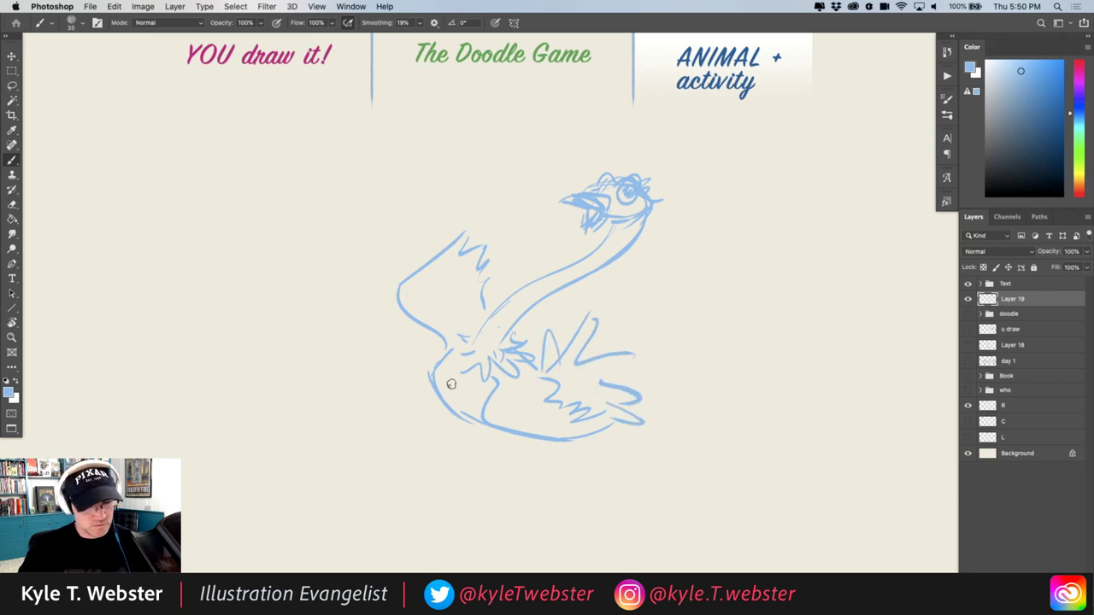
{"action": "mouse_move", "coordinate": [476, 427]}
{"action": "left_mouse_down"}
{"action": "mouse_move", "coordinate": [516, 429]}
{"action": "mouse_move", "coordinate": [467, 390]}
{"action": "mouse_move", "coordinate": [583, 488]}
{"action": "mouse_move", "coordinate": [584, 454]}
{"action": "mouse_move", "coordinate": [526, 386]}
{"action": "left_mouse_up"}
{"action": "mouse_move", "coordinate": [406, 297]}
{"action": "left_mouse_down"}
{"action": "mouse_move", "coordinate": [419, 187]}
{"action": "mouse_move", "coordinate": [427, 284]}
{"action": "mouse_move", "coordinate": [437, 274]}
{"action": "mouse_move", "coordinate": [443, 289]}
{"action": "mouse_move", "coordinate": [481, 298]}
{"action": "left_mouse_up"}
Redraw the first leg kicked back to the left, ending in a roller skate with a wheel
{"action": "left_click_drag", "start_coordinate": [383, 318], "coordinate": [412, 253]}
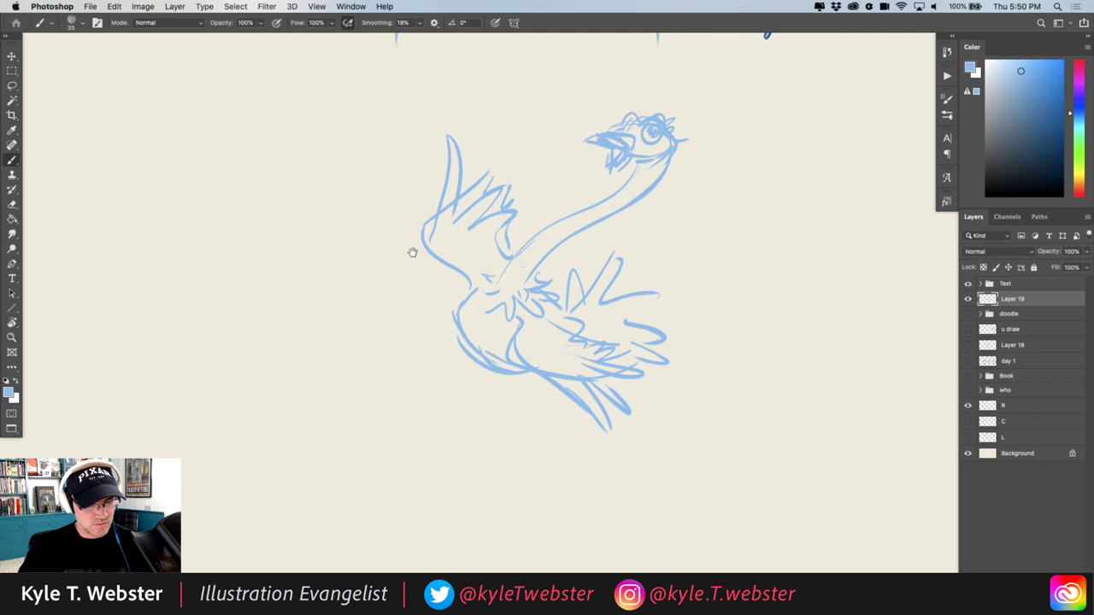
{"action": "mouse_move", "coordinate": [450, 332]}
{"action": "left_mouse_down"}
{"action": "mouse_move", "coordinate": [466, 344]}
{"action": "mouse_move", "coordinate": [306, 301]}
{"action": "left_mouse_up"}
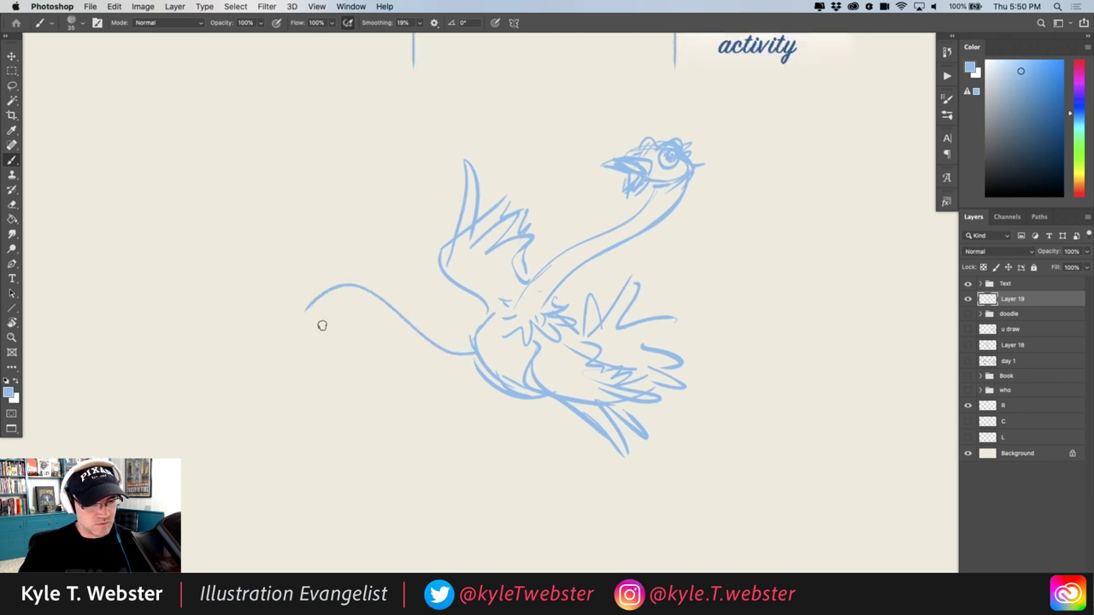
{"action": "key", "text": "super+z"}
{"action": "mouse_move", "coordinate": [456, 342]}
{"action": "left_mouse_down"}
{"action": "mouse_move", "coordinate": [381, 292]}
{"action": "mouse_move", "coordinate": [318, 342]}
{"action": "left_mouse_up"}
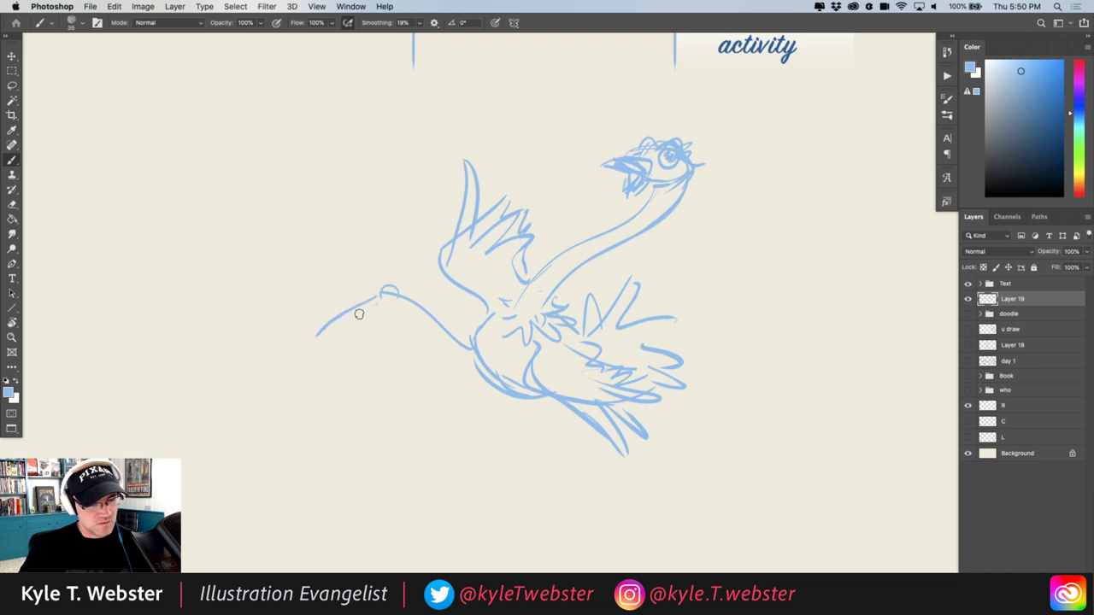
{"action": "mouse_move", "coordinate": [376, 300]}
{"action": "left_mouse_down"}
{"action": "mouse_move", "coordinate": [321, 344]}
{"action": "mouse_move", "coordinate": [474, 359]}
{"action": "left_mouse_up"}
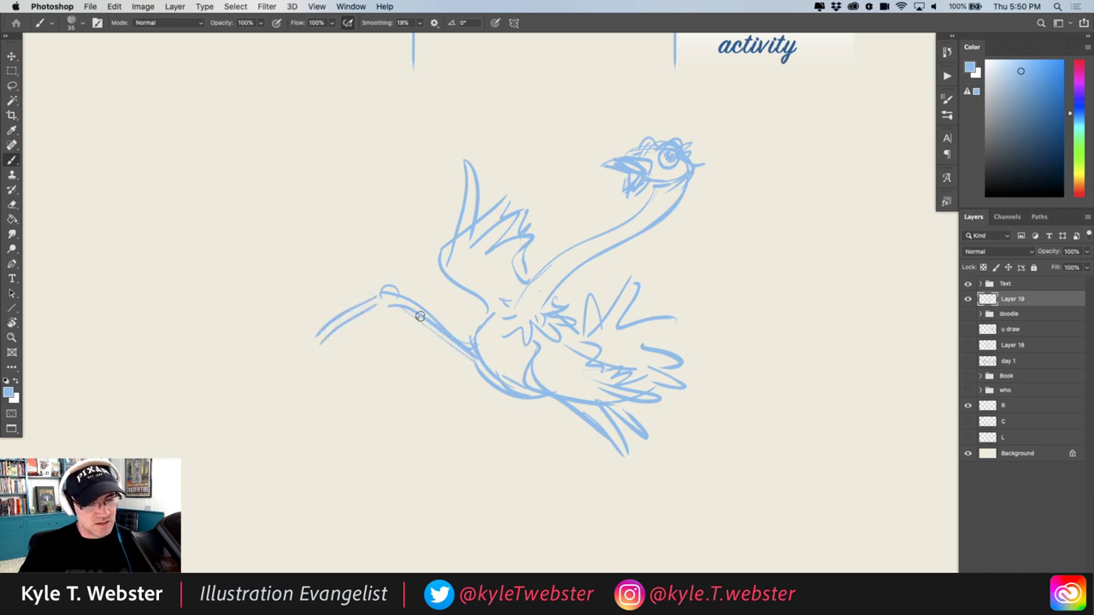
{"action": "mouse_move", "coordinate": [317, 327]}
{"action": "left_mouse_down"}
{"action": "mouse_move", "coordinate": [336, 345]}
{"action": "mouse_move", "coordinate": [310, 308]}
{"action": "left_mouse_up"}
{"action": "mouse_move", "coordinate": [333, 346]}
{"action": "left_mouse_down"}
{"action": "mouse_move", "coordinate": [282, 363]}
{"action": "mouse_move", "coordinate": [302, 366]}
{"action": "mouse_move", "coordinate": [282, 394]}
{"action": "mouse_move", "coordinate": [259, 315]}
{"action": "left_mouse_up"}
{"action": "mouse_move", "coordinate": [269, 365]}
{"action": "left_mouse_down"}
{"action": "mouse_move", "coordinate": [252, 335]}
{"action": "mouse_move", "coordinate": [243, 352]}
{"action": "mouse_move", "coordinate": [247, 333]}
{"action": "left_mouse_up"}
{"action": "mouse_move", "coordinate": [279, 395]}
{"action": "left_mouse_down"}
{"action": "mouse_move", "coordinate": [250, 370]}
{"action": "mouse_move", "coordinate": [280, 389]}
{"action": "mouse_move", "coordinate": [266, 351]}
{"action": "mouse_move", "coordinate": [271, 359]}
{"action": "mouse_move", "coordinate": [271, 333]}
{"action": "left_mouse_up"}
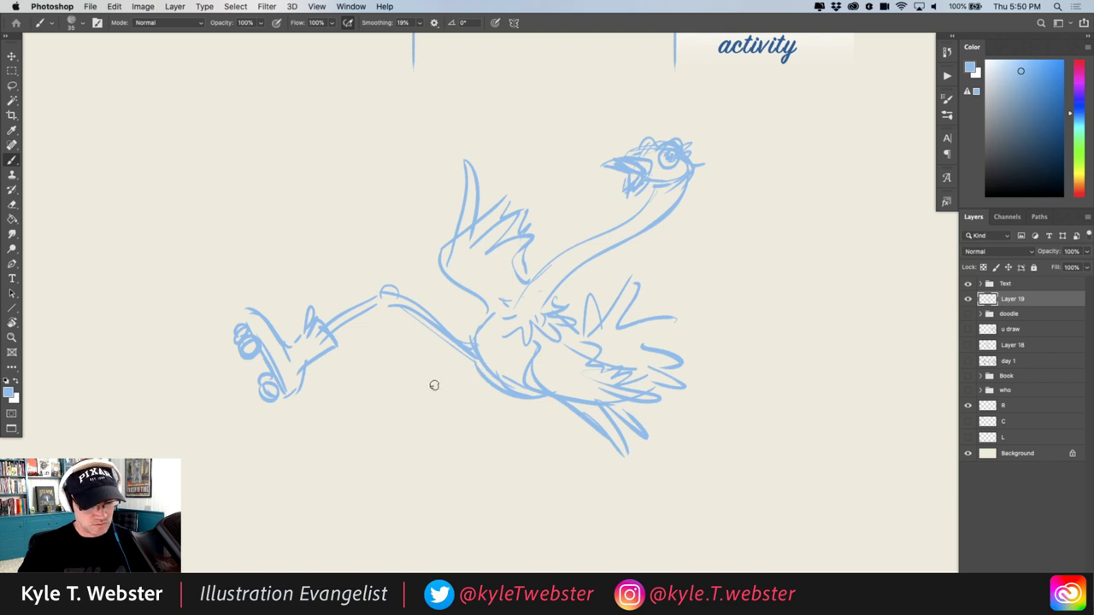
Draw the second leg planted below the body with its own roller skate
{"action": "mouse_move", "coordinate": [427, 374]}
{"action": "left_mouse_down"}
{"action": "mouse_move", "coordinate": [349, 298]}
{"action": "mouse_move", "coordinate": [334, 353]}
{"action": "mouse_move", "coordinate": [447, 436]}
{"action": "left_mouse_up"}
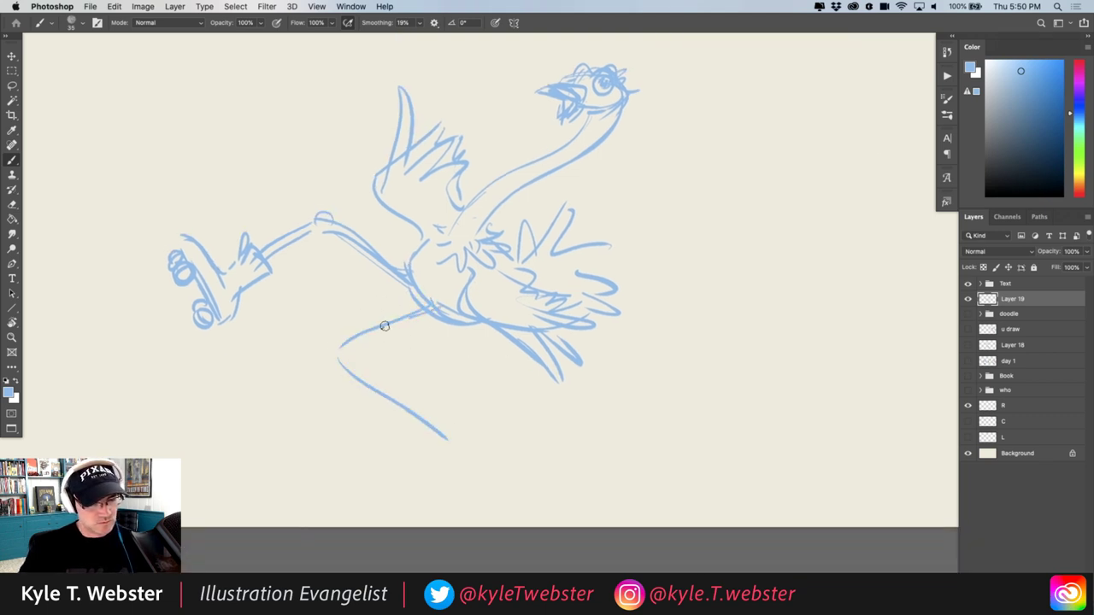
{"action": "mouse_move", "coordinate": [418, 317]}
{"action": "left_mouse_down"}
{"action": "mouse_move", "coordinate": [361, 337]}
{"action": "mouse_move", "coordinate": [345, 357]}
{"action": "mouse_move", "coordinate": [434, 419]}
{"action": "mouse_move", "coordinate": [419, 419]}
{"action": "mouse_move", "coordinate": [343, 355]}
{"action": "mouse_move", "coordinate": [421, 418]}
{"action": "mouse_move", "coordinate": [438, 410]}
{"action": "mouse_move", "coordinate": [489, 463]}
{"action": "mouse_move", "coordinate": [397, 462]}
{"action": "left_mouse_up"}
{"action": "mouse_move", "coordinate": [399, 466]}
{"action": "left_mouse_down"}
{"action": "mouse_move", "coordinate": [475, 465]}
{"action": "mouse_move", "coordinate": [464, 467]}
{"action": "mouse_move", "coordinate": [477, 475]}
{"action": "mouse_move", "coordinate": [423, 483]}
{"action": "left_mouse_up"}
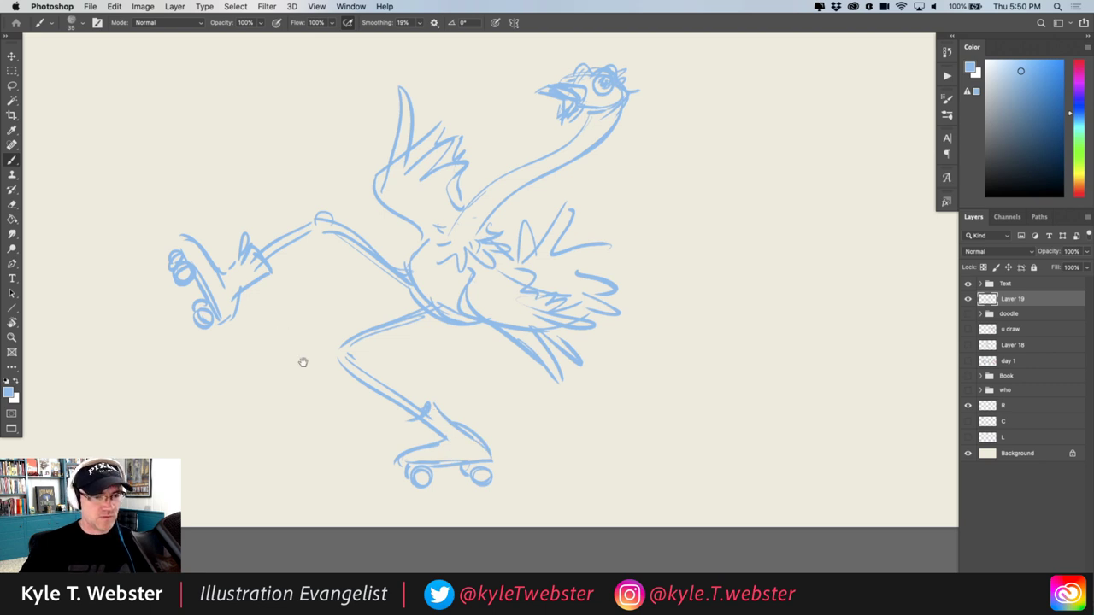
{"action": "left_click_drag", "start_coordinate": [302, 362], "coordinate": [325, 390]}
{"action": "left_click", "coordinate": [340, 335], "text": "alt"}
Shrink the bird sketch slightly and move it left and up
{"action": "mouse_move", "coordinate": [348, 344]}
{"action": "left_mouse_down"}
{"action": "mouse_move", "coordinate": [420, 300]}
{"action": "mouse_move", "coordinate": [350, 288]}
{"action": "left_mouse_up"}
{"action": "key", "text": "ctrl+t"}
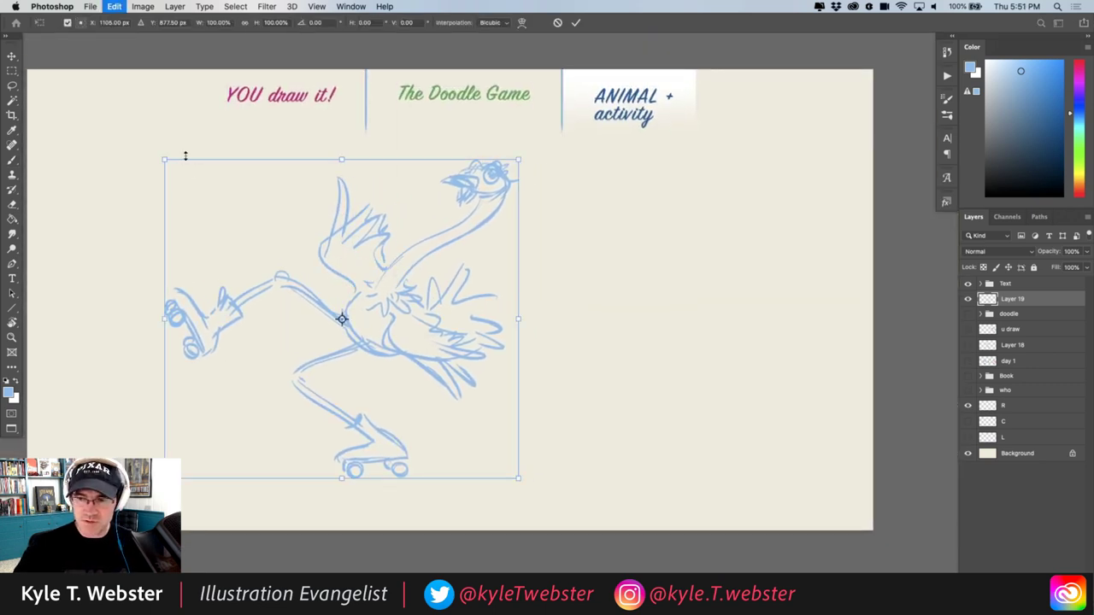
{"action": "left_click_drag", "start_coordinate": [171, 164], "coordinate": [188, 173]}
{"action": "key", "text": "Return"}
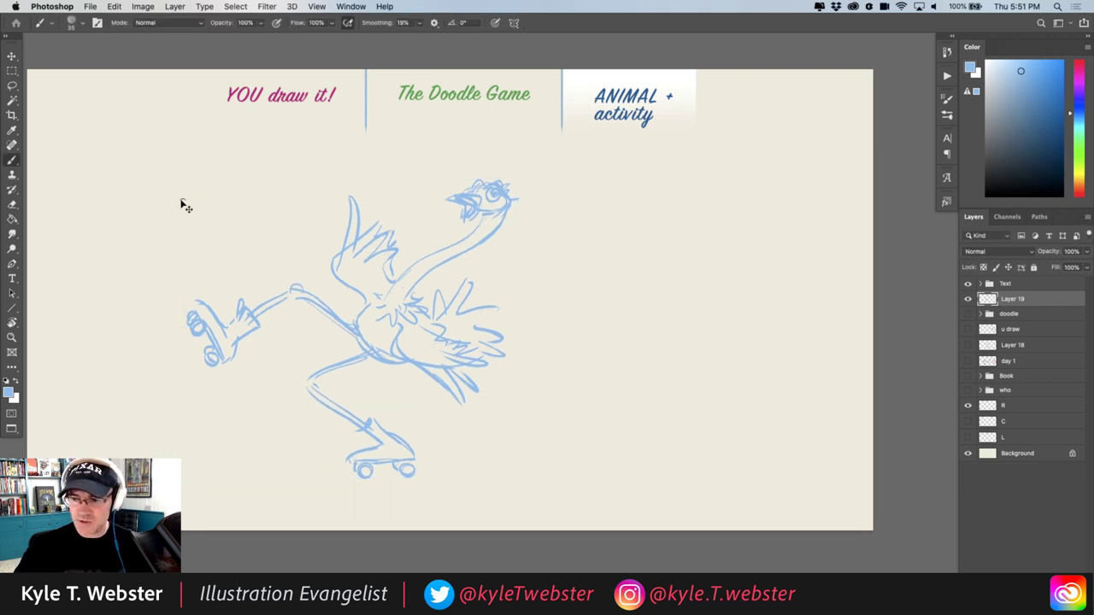
{"action": "left_click_drag", "start_coordinate": [342, 323], "coordinate": [278, 306]}
{"action": "key", "text": "b"}
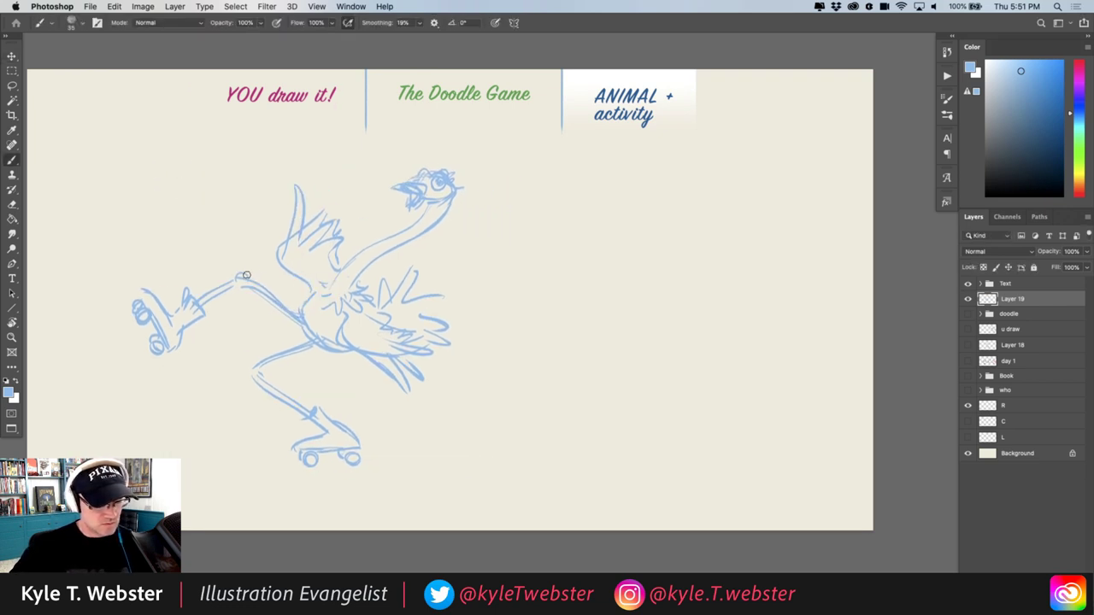
Redraw the lower leg and tail with added tail feather strokes
{"action": "scroll", "coordinate": [317, 313], "scroll_direction": "up", "scroll_amount": 1}
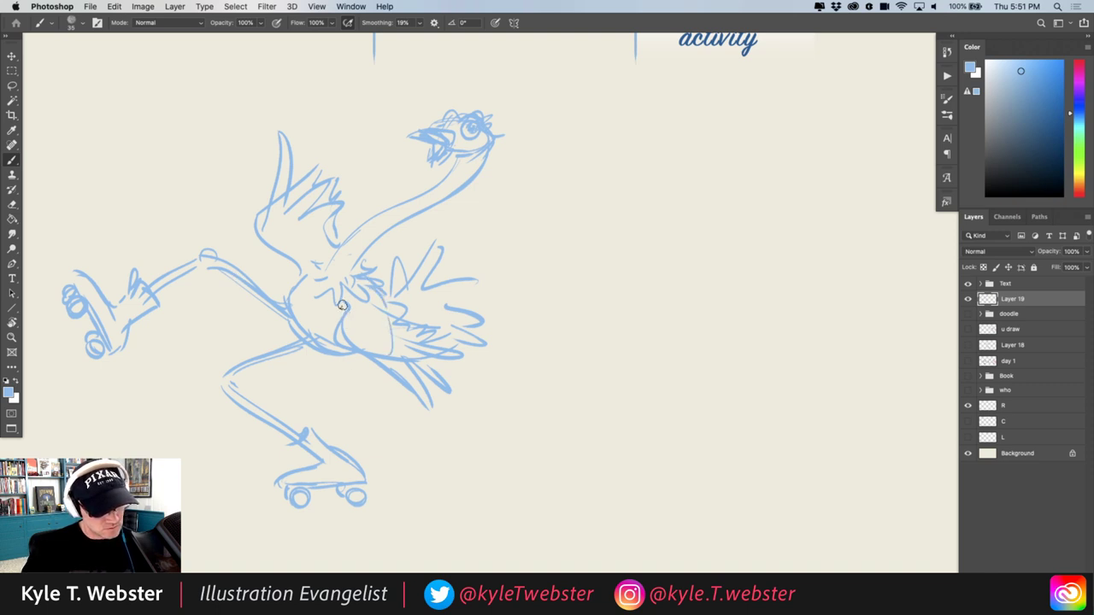
{"action": "left_click_drag", "start_coordinate": [342, 305], "coordinate": [358, 409]}
{"action": "key", "text": "ctrl+z"}
{"action": "mouse_move", "coordinate": [347, 279]}
{"action": "left_mouse_down"}
{"action": "mouse_move", "coordinate": [328, 326]}
{"action": "mouse_move", "coordinate": [328, 295]}
{"action": "mouse_move", "coordinate": [359, 416]}
{"action": "mouse_move", "coordinate": [389, 443]}
{"action": "left_mouse_up"}
{"action": "mouse_move", "coordinate": [353, 378]}
{"action": "left_mouse_down"}
{"action": "mouse_move", "coordinate": [425, 410]}
{"action": "mouse_move", "coordinate": [400, 389]}
{"action": "mouse_move", "coordinate": [475, 363]}
{"action": "left_mouse_up"}
{"action": "mouse_move", "coordinate": [471, 351]}
{"action": "left_mouse_down"}
{"action": "mouse_move", "coordinate": [368, 305]}
{"action": "mouse_move", "coordinate": [409, 331]}
{"action": "mouse_move", "coordinate": [416, 351]}
{"action": "mouse_move", "coordinate": [361, 305]}
{"action": "left_mouse_up"}
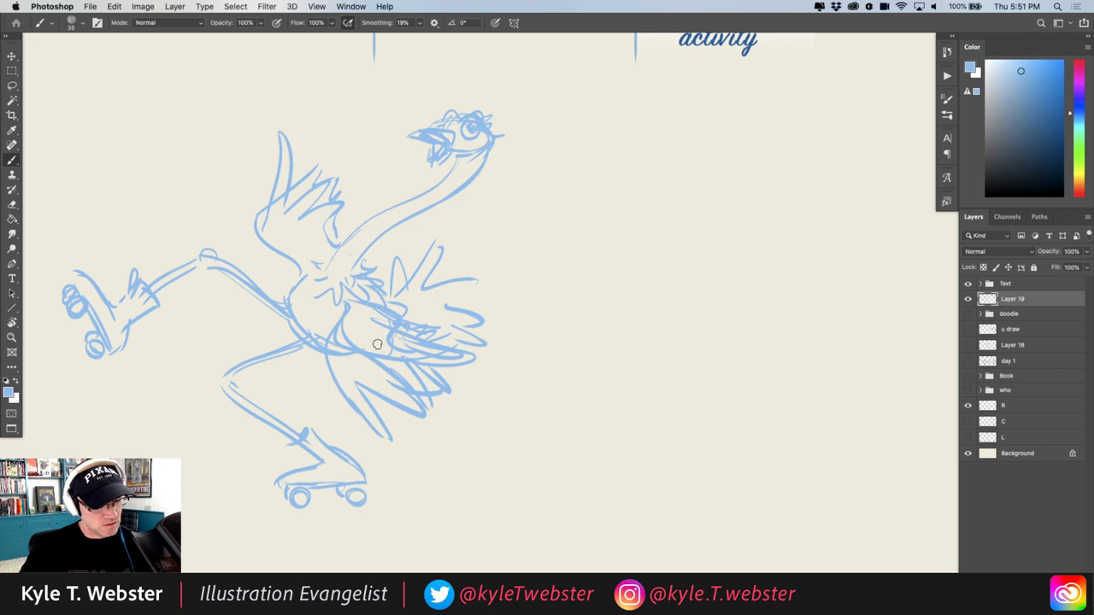
Rework the raised wing, darken the chest, and fan feathers from the lower body
{"action": "mouse_move", "coordinate": [299, 263]}
{"action": "left_mouse_down"}
{"action": "mouse_move", "coordinate": [255, 200]}
{"action": "mouse_move", "coordinate": [315, 142]}
{"action": "mouse_move", "coordinate": [253, 220]}
{"action": "mouse_move", "coordinate": [254, 114]}
{"action": "mouse_move", "coordinate": [270, 202]}
{"action": "mouse_move", "coordinate": [336, 155]}
{"action": "mouse_move", "coordinate": [295, 199]}
{"action": "mouse_move", "coordinate": [344, 193]}
{"action": "mouse_move", "coordinate": [319, 283]}
{"action": "mouse_move", "coordinate": [353, 230]}
{"action": "mouse_move", "coordinate": [478, 160]}
{"action": "mouse_move", "coordinate": [489, 142]}
{"action": "mouse_move", "coordinate": [439, 210]}
{"action": "mouse_move", "coordinate": [357, 261]}
{"action": "left_mouse_up"}
{"action": "mouse_move", "coordinate": [419, 223]}
{"action": "left_mouse_down"}
{"action": "mouse_move", "coordinate": [352, 274]}
{"action": "mouse_move", "coordinate": [307, 249]}
{"action": "mouse_move", "coordinate": [326, 275]}
{"action": "mouse_move", "coordinate": [315, 281]}
{"action": "mouse_move", "coordinate": [333, 291]}
{"action": "mouse_move", "coordinate": [299, 276]}
{"action": "mouse_move", "coordinate": [278, 304]}
{"action": "mouse_move", "coordinate": [358, 341]}
{"action": "left_mouse_up"}
{"action": "left_click_drag", "start_coordinate": [381, 305], "coordinate": [477, 262]}
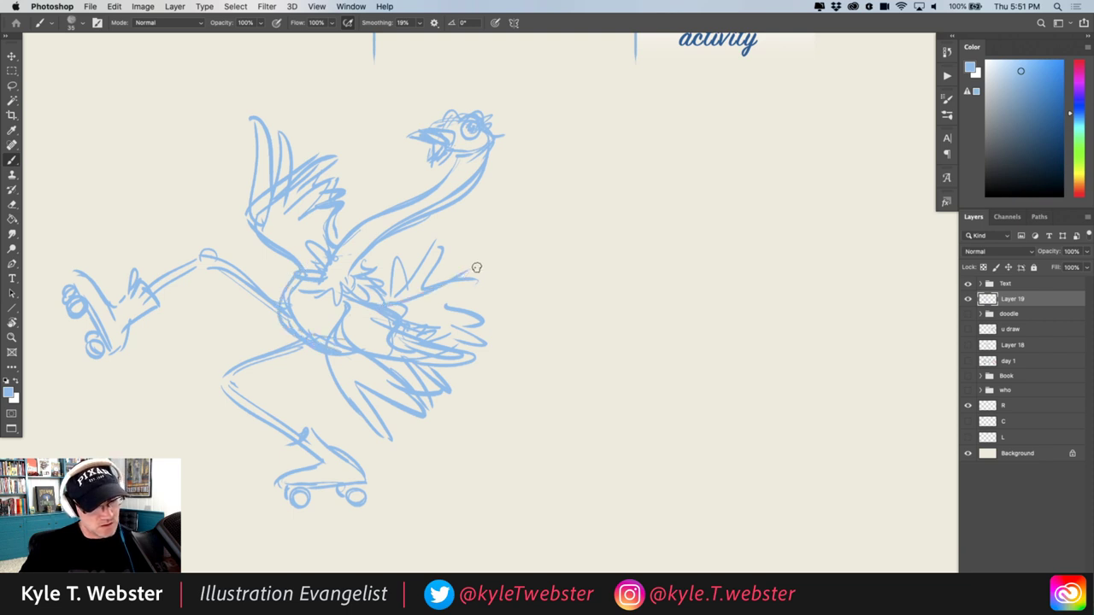
{"action": "mouse_move", "coordinate": [419, 318]}
{"action": "left_mouse_down"}
{"action": "mouse_move", "coordinate": [500, 300]}
{"action": "mouse_move", "coordinate": [454, 329]}
{"action": "mouse_move", "coordinate": [501, 337]}
{"action": "left_mouse_up"}
{"action": "left_click_drag", "start_coordinate": [434, 345], "coordinate": [492, 342]}
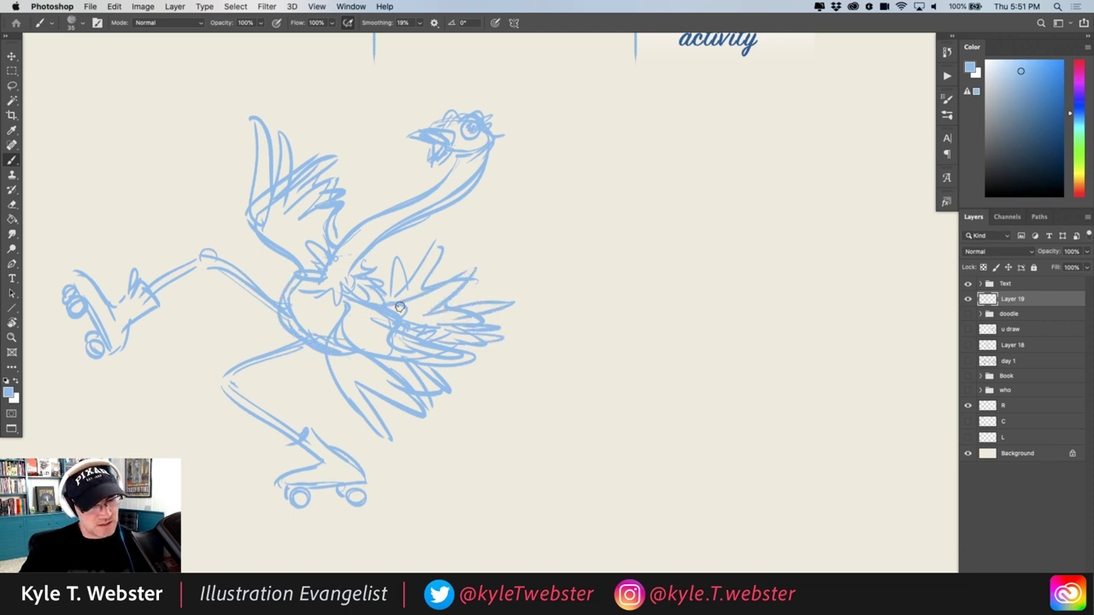
Draw a looping speed line behind the bird under the skates
{"action": "left_click_drag", "start_coordinate": [398, 475], "coordinate": [454, 456]}
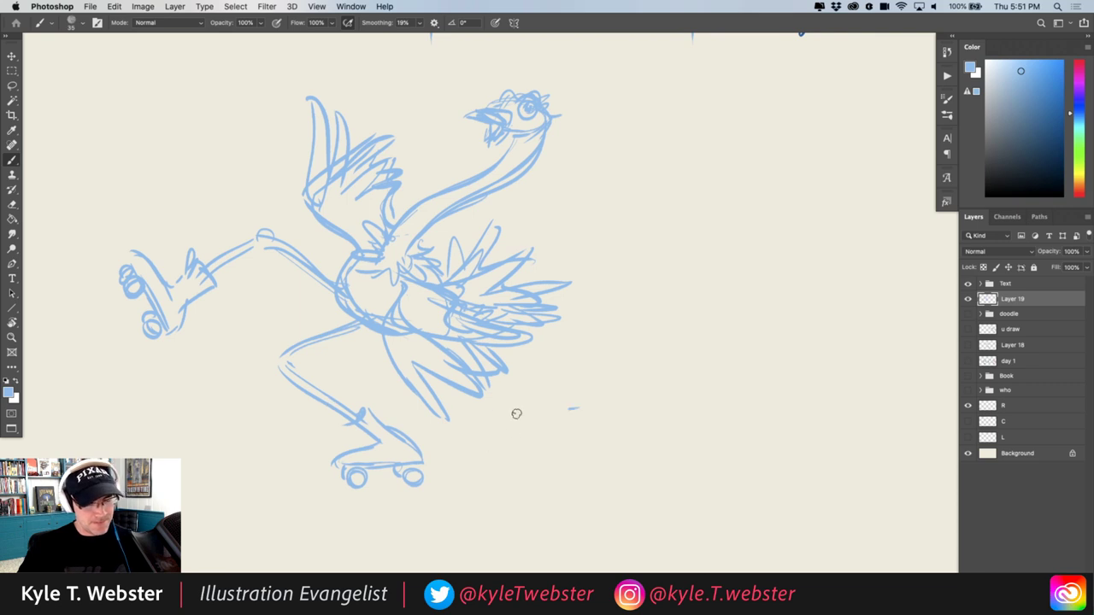
{"action": "left_click_drag", "start_coordinate": [516, 413], "coordinate": [494, 413]}
{"action": "key", "text": "super+z"}
{"action": "left_click_drag", "start_coordinate": [608, 425], "coordinate": [456, 450]}
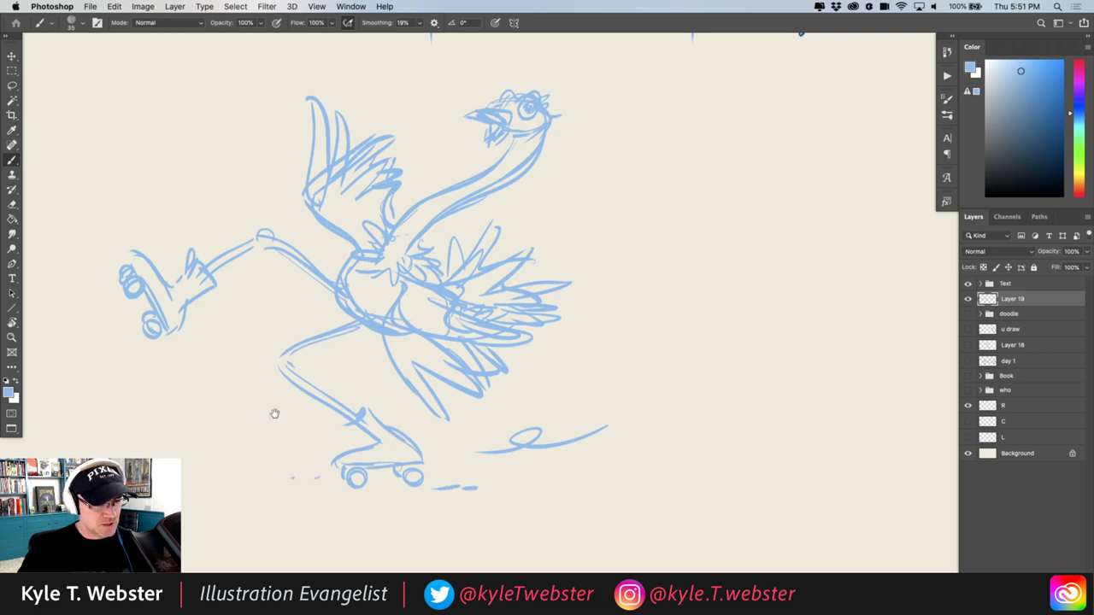
Add spiky detail strokes on the raised skate and ground marks under the front skate
{"action": "left_click_drag", "start_coordinate": [275, 414], "coordinate": [305, 437]}
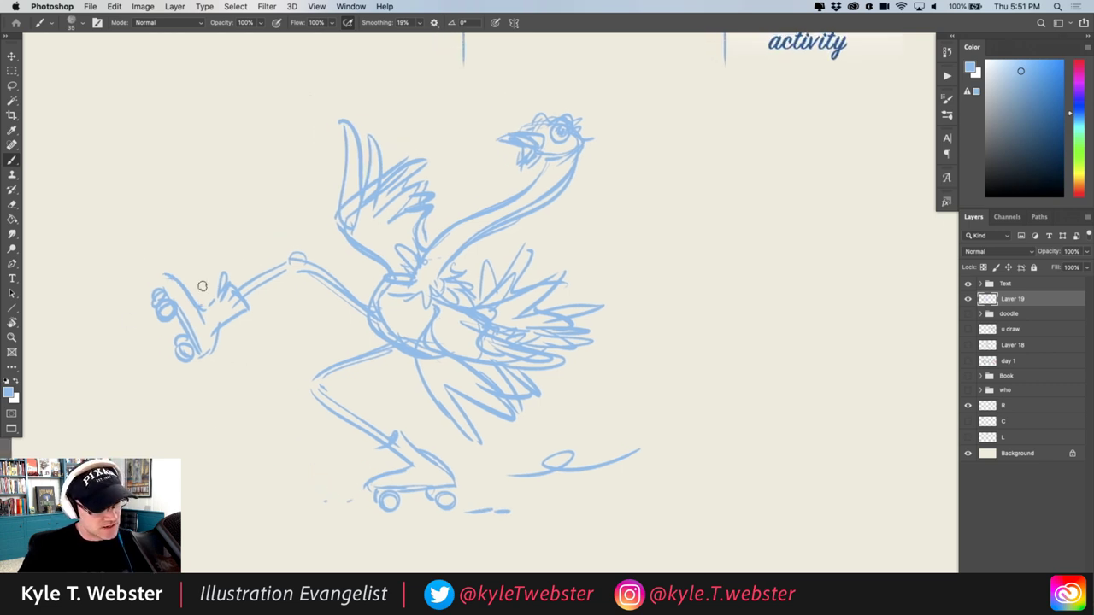
{"action": "left_click_drag", "start_coordinate": [202, 285], "coordinate": [191, 311]}
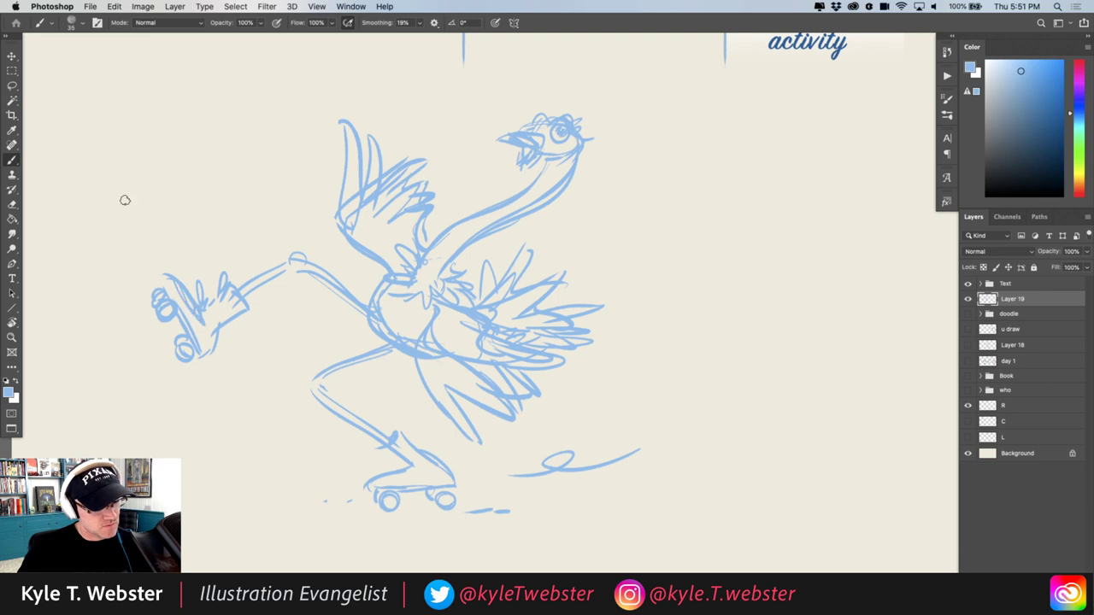
{"action": "left_click_drag", "start_coordinate": [404, 471], "coordinate": [381, 481]}
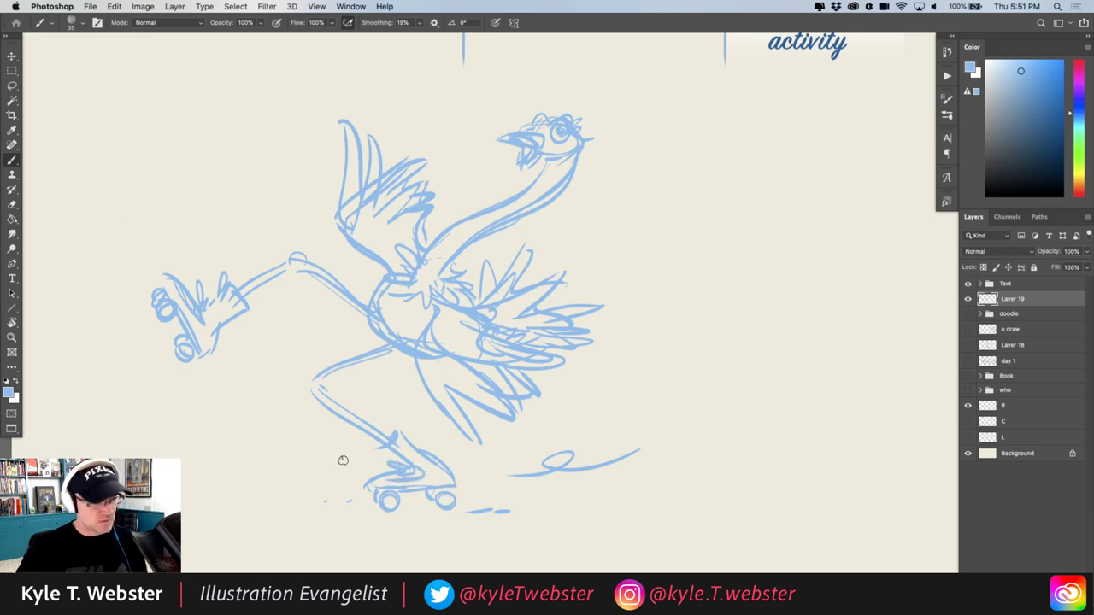
{"action": "left_click_drag", "start_coordinate": [322, 343], "coordinate": [322, 333]}
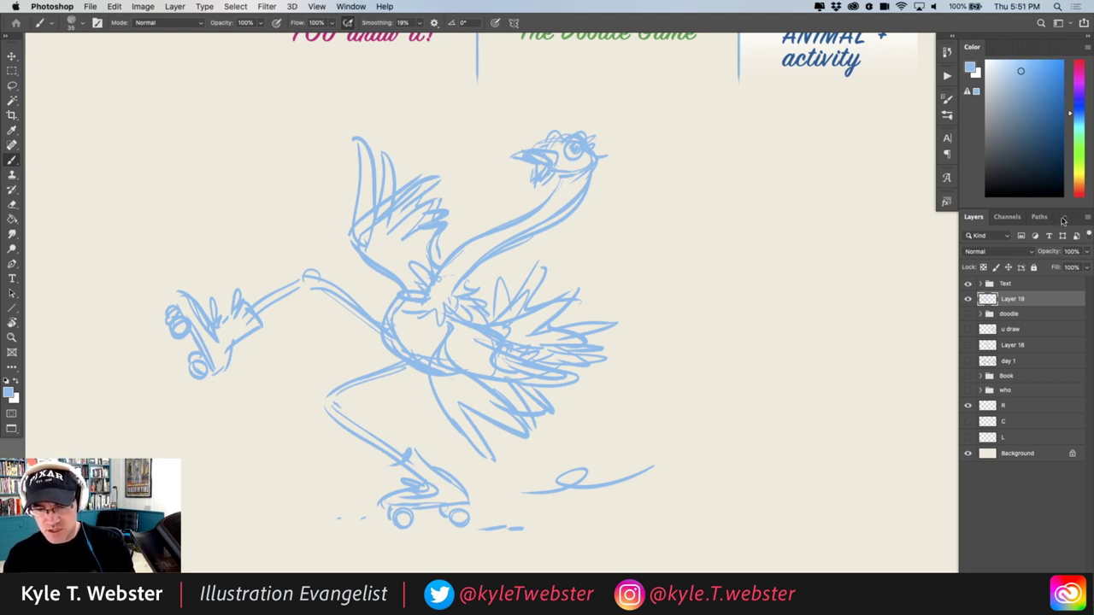
Fade the sketch layer to 30%, add a new layer and sample the heading's dark blue
{"action": "type", "text": "30"}
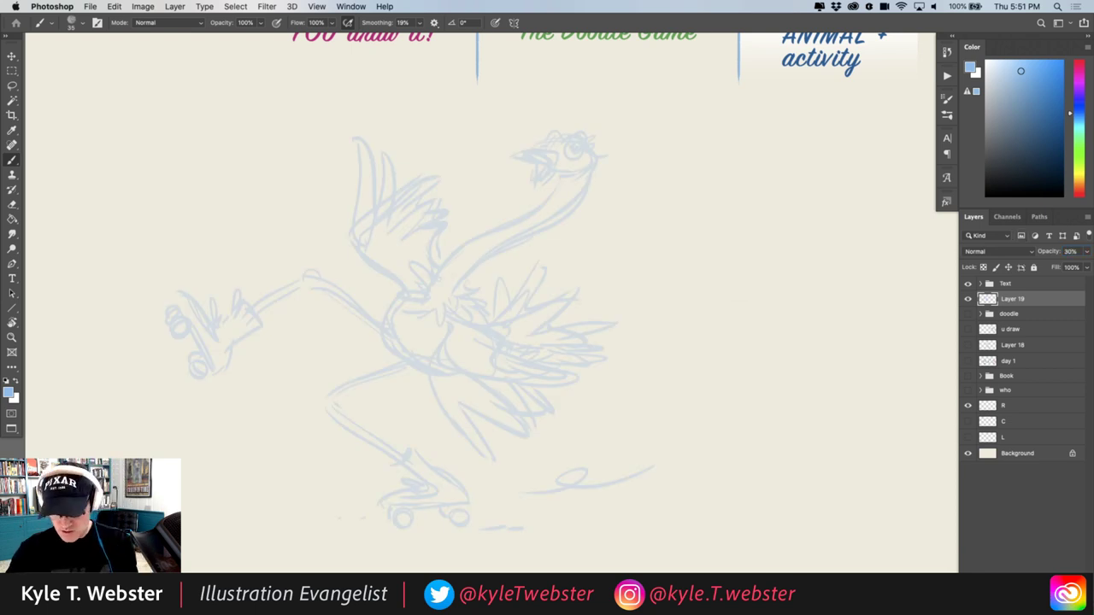
{"action": "key", "text": "super+alt+shift+n"}
{"action": "left_click", "coordinate": [789, 56], "text": "alt"}
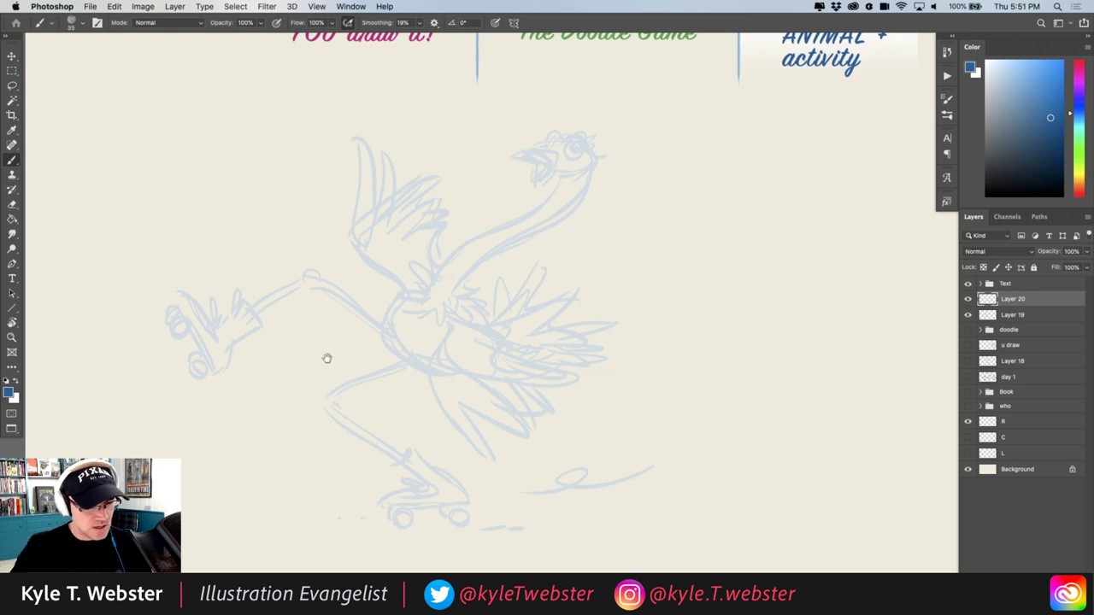
Ink the bird's open beak, lower jaw and top outline of the head
{"action": "left_click_drag", "start_coordinate": [326, 358], "coordinate": [333, 391]}
{"action": "mouse_move", "coordinate": [539, 220]}
{"action": "left_mouse_down"}
{"action": "mouse_move", "coordinate": [522, 205]}
{"action": "mouse_move", "coordinate": [459, 262]}
{"action": "left_mouse_up"}
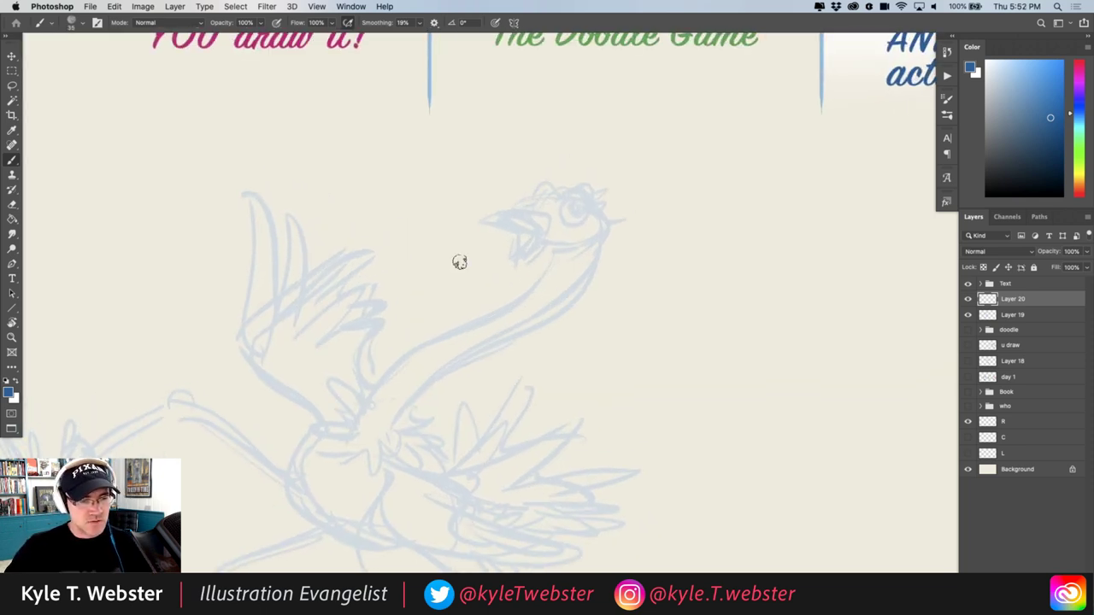
{"action": "mouse_move", "coordinate": [544, 237]}
{"action": "left_mouse_down"}
{"action": "mouse_move", "coordinate": [508, 270]}
{"action": "mouse_move", "coordinate": [516, 227]}
{"action": "mouse_move", "coordinate": [550, 230]}
{"action": "mouse_move", "coordinate": [501, 215]}
{"action": "mouse_move", "coordinate": [525, 229]}
{"action": "mouse_move", "coordinate": [516, 245]}
{"action": "mouse_move", "coordinate": [535, 239]}
{"action": "mouse_move", "coordinate": [524, 257]}
{"action": "mouse_move", "coordinate": [523, 226]}
{"action": "mouse_move", "coordinate": [525, 238]}
{"action": "left_mouse_up"}
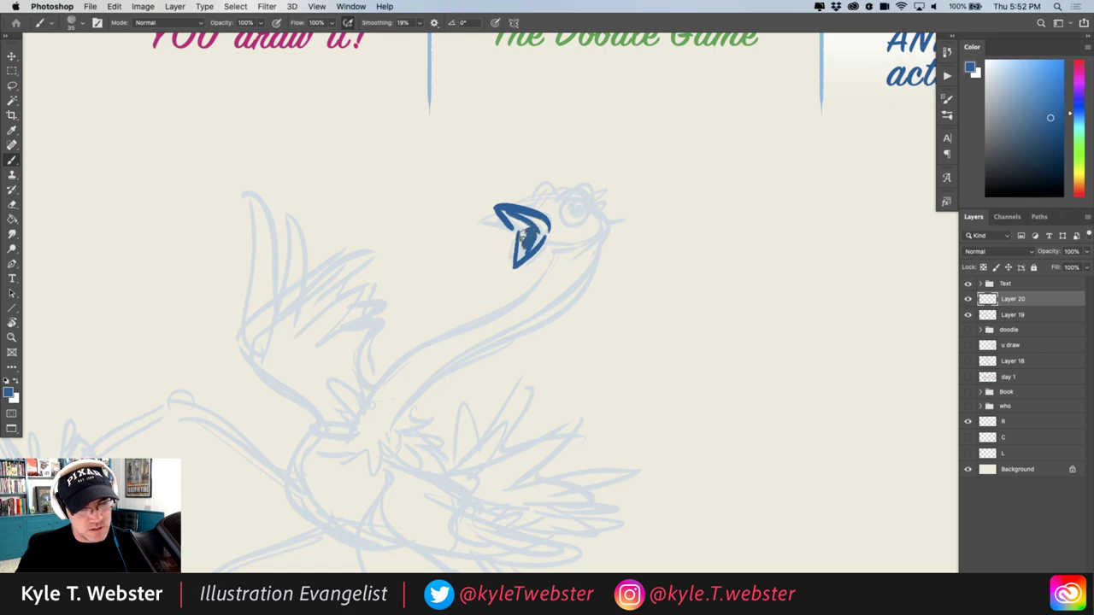
{"action": "scroll", "coordinate": [464, 220], "scroll_direction": "right", "scroll_amount": 2}
{"action": "scroll", "coordinate": [464, 219], "scroll_direction": "up", "scroll_amount": 1}
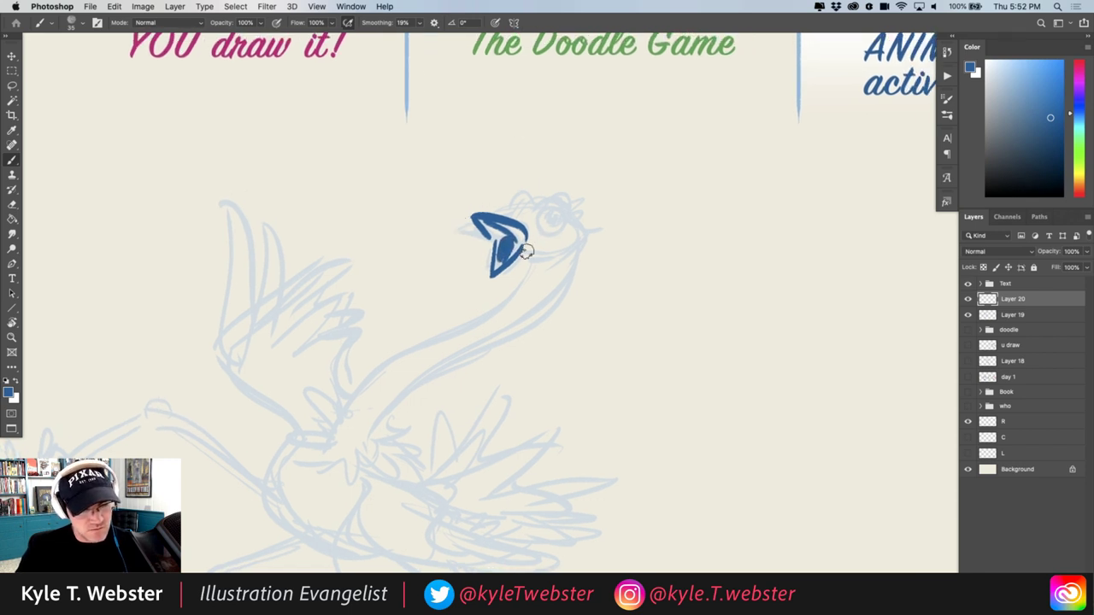
{"action": "left_click_drag", "start_coordinate": [523, 254], "coordinate": [566, 256]}
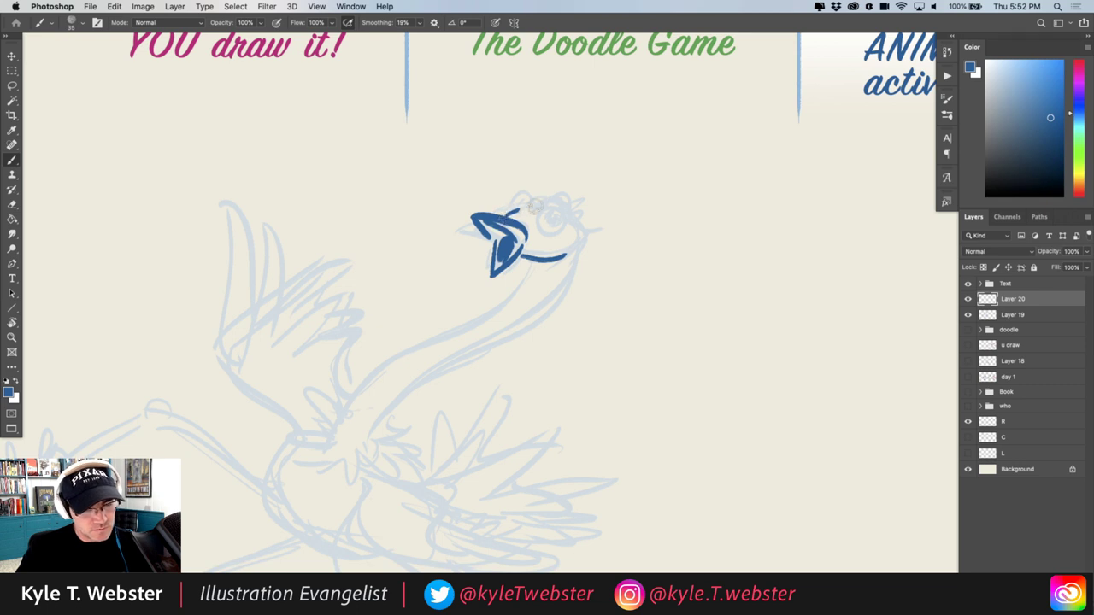
{"action": "mouse_move", "coordinate": [512, 209]}
{"action": "left_mouse_down"}
{"action": "mouse_move", "coordinate": [554, 203]}
{"action": "mouse_move", "coordinate": [574, 229]}
{"action": "mouse_move", "coordinate": [557, 224]}
{"action": "mouse_move", "coordinate": [583, 228]}
{"action": "mouse_move", "coordinate": [552, 231]}
{"action": "mouse_move", "coordinate": [556, 217]}
{"action": "mouse_move", "coordinate": [363, 443]}
{"action": "left_mouse_up"}
Ink the long neck, the feather tuft at its base and the fluffy chest feathers
{"action": "left_click_drag", "start_coordinate": [440, 296], "coordinate": [512, 242]}
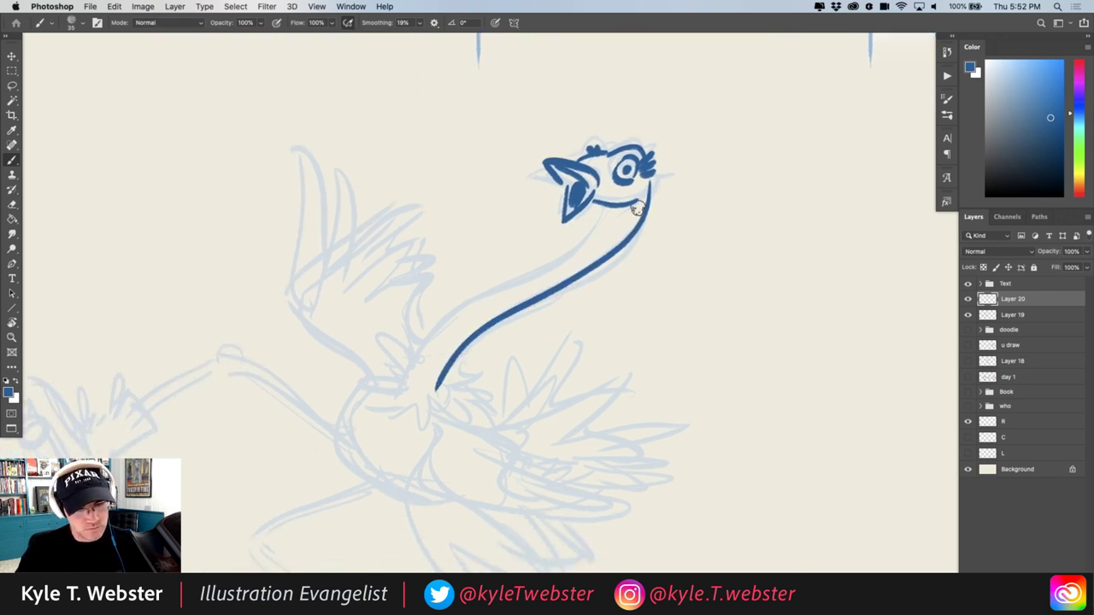
{"action": "mouse_move", "coordinate": [603, 211]}
{"action": "left_mouse_down"}
{"action": "mouse_move", "coordinate": [411, 362]}
{"action": "mouse_move", "coordinate": [396, 340]}
{"action": "mouse_move", "coordinate": [412, 374]}
{"action": "mouse_move", "coordinate": [388, 403]}
{"action": "mouse_move", "coordinate": [452, 382]}
{"action": "mouse_move", "coordinate": [466, 392]}
{"action": "mouse_move", "coordinate": [455, 374]}
{"action": "mouse_move", "coordinate": [426, 380]}
{"action": "left_mouse_up"}
{"action": "left_click_drag", "start_coordinate": [442, 336], "coordinate": [462, 286]}
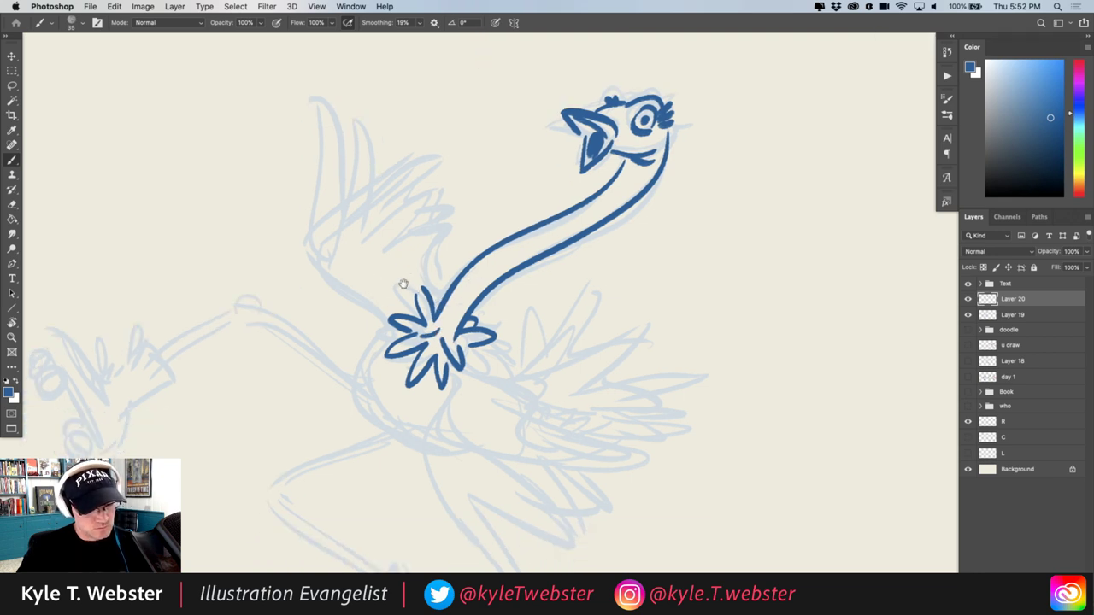
{"action": "mouse_move", "coordinate": [393, 326]}
{"action": "left_mouse_down"}
{"action": "mouse_move", "coordinate": [357, 354]}
{"action": "mouse_move", "coordinate": [366, 397]}
{"action": "mouse_move", "coordinate": [390, 434]}
{"action": "mouse_move", "coordinate": [457, 454]}
{"action": "left_mouse_up"}
{"action": "left_click_drag", "start_coordinate": [390, 398], "coordinate": [427, 420]}
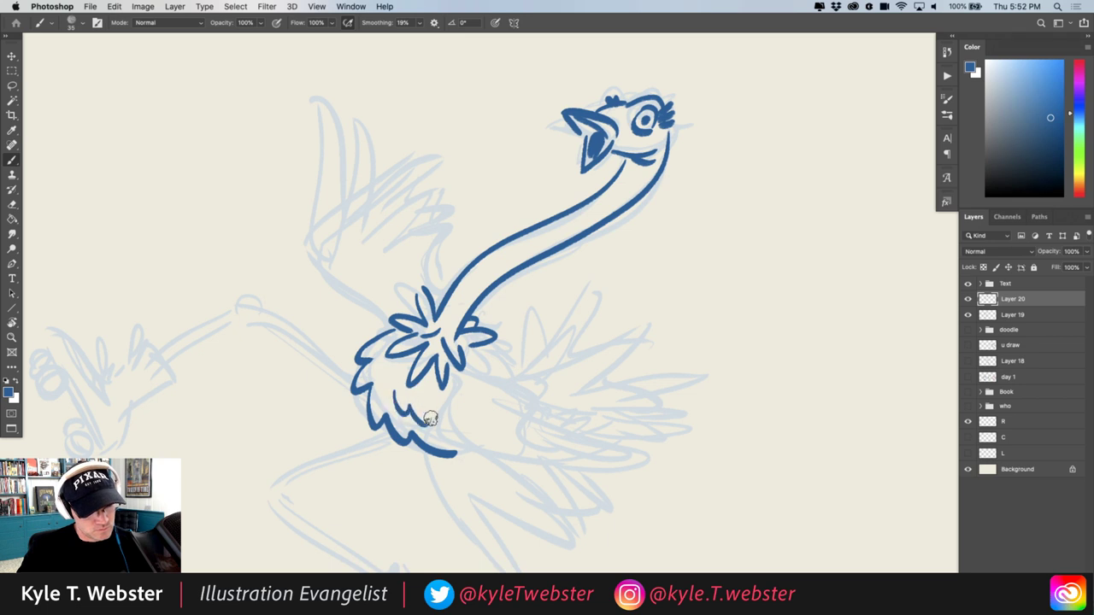
{"action": "mouse_move", "coordinate": [376, 374]}
{"action": "left_mouse_down"}
{"action": "mouse_move", "coordinate": [387, 395]}
{"action": "mouse_move", "coordinate": [431, 402]}
{"action": "mouse_move", "coordinate": [423, 395]}
{"action": "mouse_move", "coordinate": [473, 548]}
{"action": "mouse_move", "coordinate": [493, 561]}
{"action": "mouse_move", "coordinate": [462, 496]}
{"action": "mouse_move", "coordinate": [575, 568]}
{"action": "left_mouse_up"}
Ink the body curve and the lower and upper tail feathers
{"action": "mouse_move", "coordinate": [489, 485]}
{"action": "left_mouse_down"}
{"action": "mouse_move", "coordinate": [589, 554]}
{"action": "mouse_move", "coordinate": [530, 488]}
{"action": "mouse_move", "coordinate": [595, 487]}
{"action": "mouse_move", "coordinate": [497, 451]}
{"action": "left_mouse_up"}
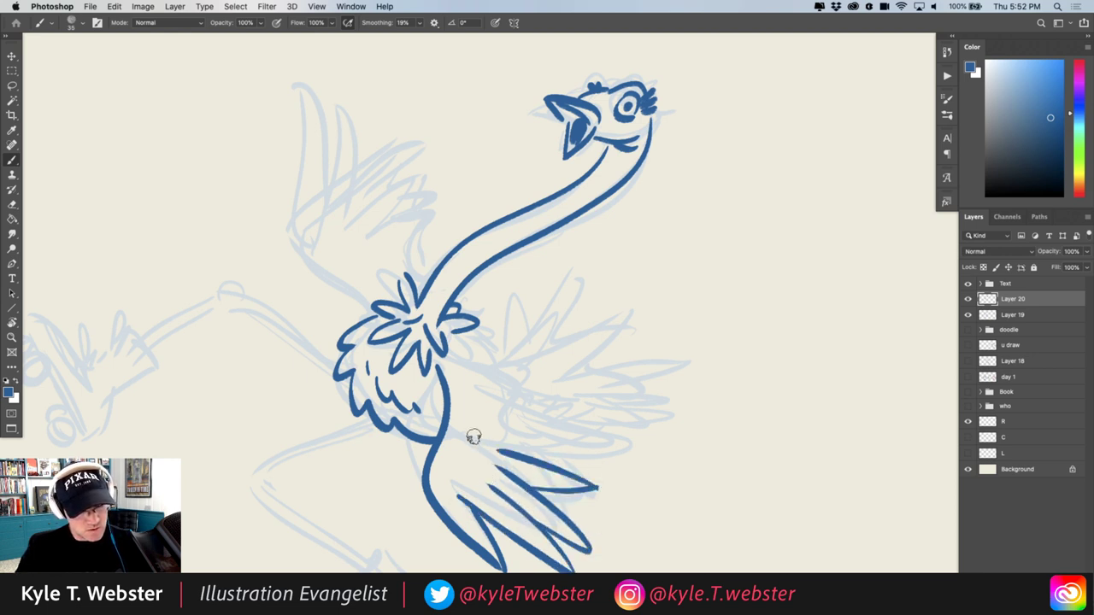
{"action": "mouse_move", "coordinate": [558, 469]}
{"action": "left_mouse_down"}
{"action": "mouse_move", "coordinate": [491, 429]}
{"action": "mouse_move", "coordinate": [535, 422]}
{"action": "left_mouse_up"}
{"action": "left_click_drag", "start_coordinate": [467, 366], "coordinate": [516, 403]}
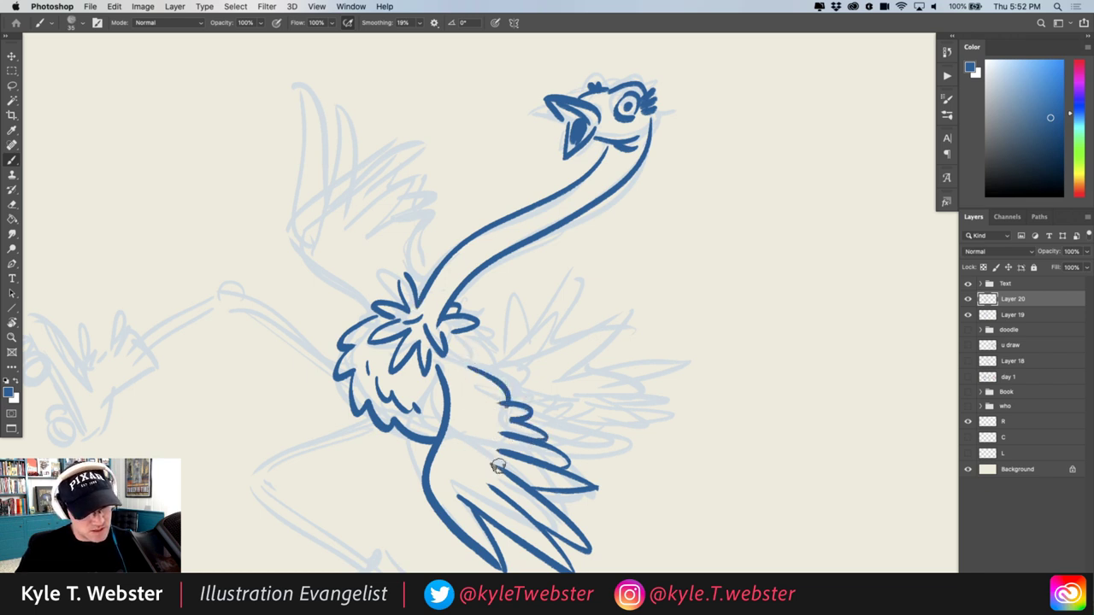
{"action": "mouse_move", "coordinate": [498, 466]}
{"action": "left_mouse_down"}
{"action": "mouse_move", "coordinate": [488, 427]}
{"action": "mouse_move", "coordinate": [484, 437]}
{"action": "left_mouse_up"}
{"action": "mouse_move", "coordinate": [475, 489]}
{"action": "left_mouse_down"}
{"action": "mouse_move", "coordinate": [486, 477]}
{"action": "mouse_move", "coordinate": [460, 489]}
{"action": "left_mouse_up"}
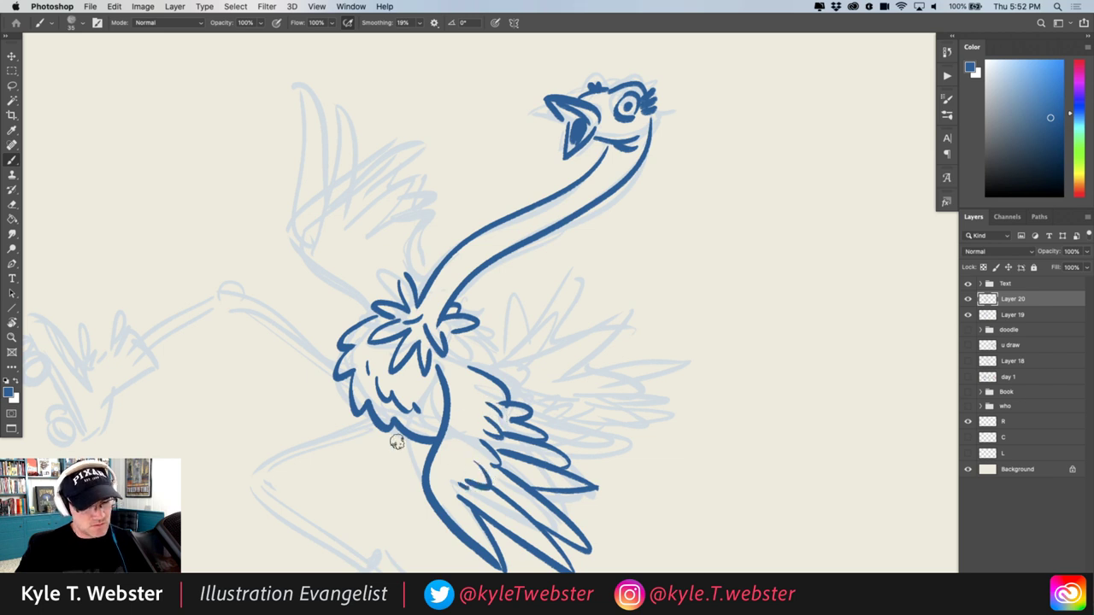
Ink the raised left wing with its long feathers and small base feathers
{"action": "scroll", "coordinate": [397, 442], "scroll_direction": "up", "scroll_amount": 2}
{"action": "scroll", "coordinate": [397, 442], "scroll_direction": "left", "scroll_amount": 2}
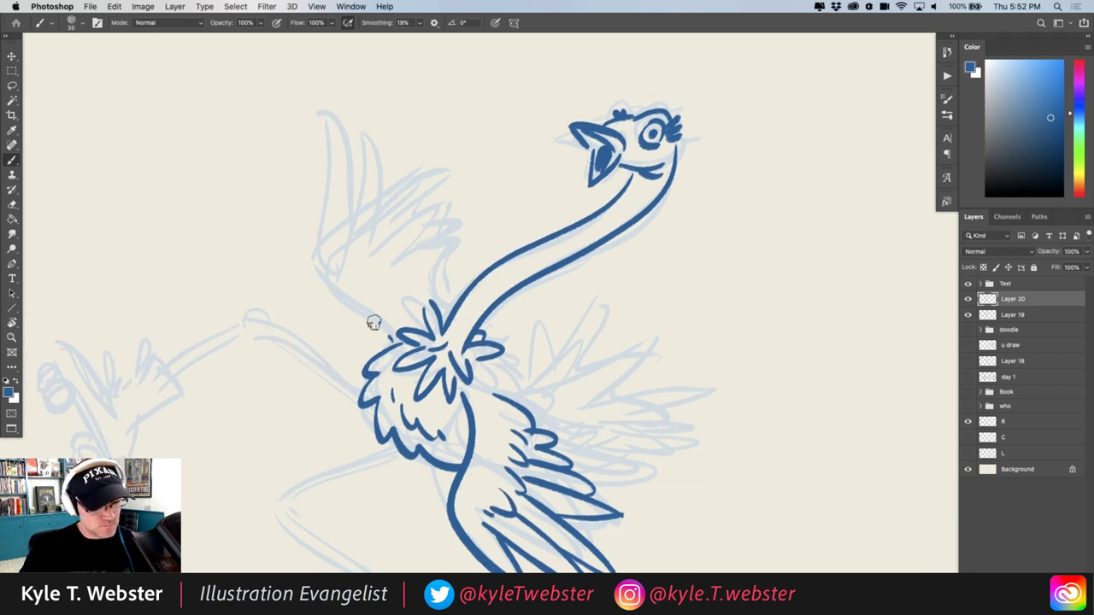
{"action": "mouse_move", "coordinate": [389, 337]}
{"action": "left_mouse_down"}
{"action": "mouse_move", "coordinate": [309, 275]}
{"action": "mouse_move", "coordinate": [323, 218]}
{"action": "mouse_move", "coordinate": [318, 128]}
{"action": "mouse_move", "coordinate": [351, 185]}
{"action": "left_mouse_up"}
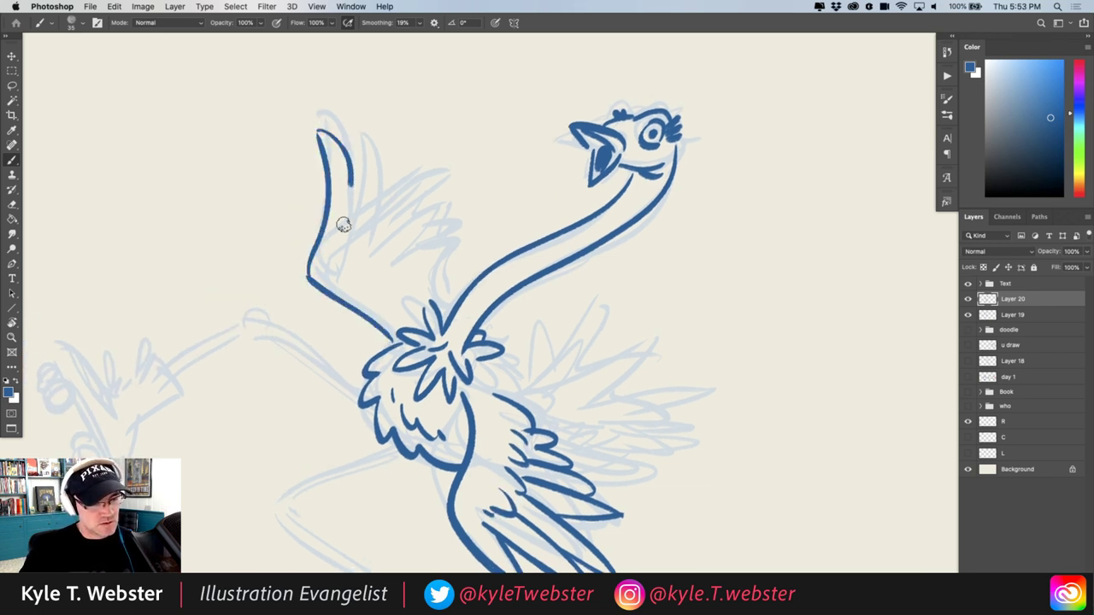
{"action": "mouse_move", "coordinate": [343, 224]}
{"action": "left_mouse_down"}
{"action": "mouse_move", "coordinate": [341, 244]}
{"action": "mouse_move", "coordinate": [371, 152]}
{"action": "mouse_move", "coordinate": [358, 267]}
{"action": "mouse_move", "coordinate": [420, 212]}
{"action": "mouse_move", "coordinate": [391, 262]}
{"action": "mouse_move", "coordinate": [464, 240]}
{"action": "mouse_move", "coordinate": [408, 283]}
{"action": "mouse_move", "coordinate": [422, 293]}
{"action": "mouse_move", "coordinate": [341, 270]}
{"action": "mouse_move", "coordinate": [334, 247]}
{"action": "mouse_move", "coordinate": [328, 258]}
{"action": "left_mouse_up"}
{"action": "left_click_drag", "start_coordinate": [372, 286], "coordinate": [395, 290]}
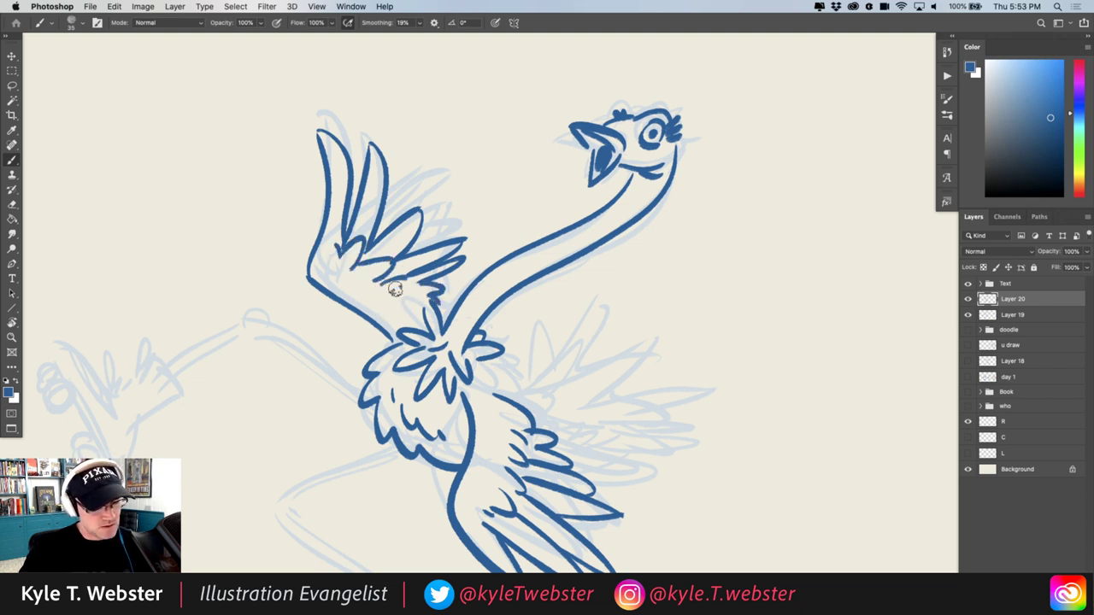
Ink the right wing beside the neck with its feathers, extending a tail feather
{"action": "scroll", "coordinate": [342, 395], "scroll_direction": "down", "scroll_amount": 2}
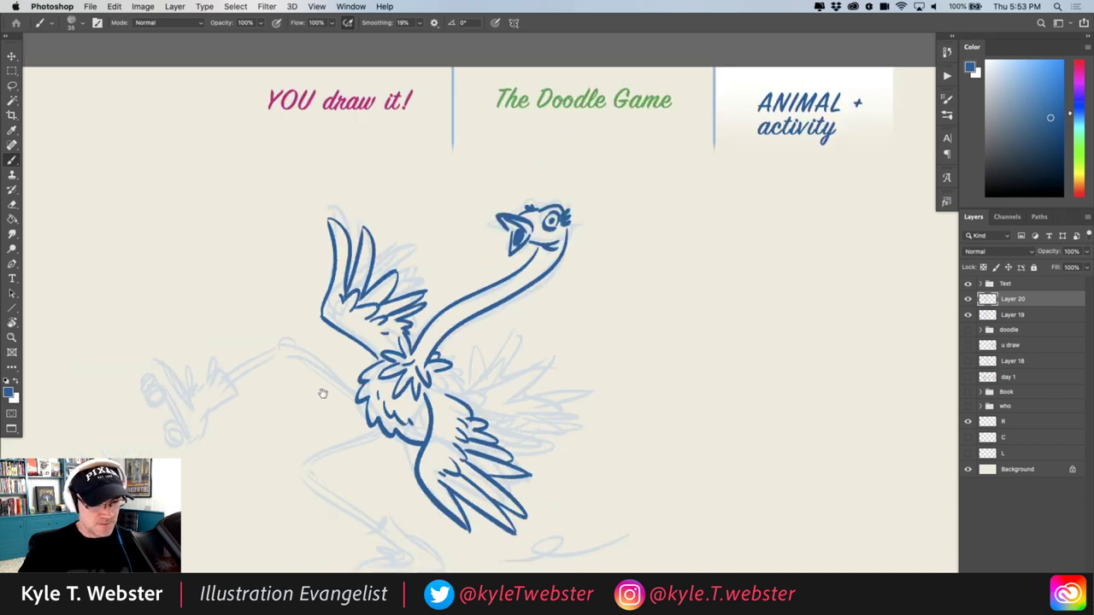
{"action": "left_click_drag", "start_coordinate": [323, 394], "coordinate": [338, 342]}
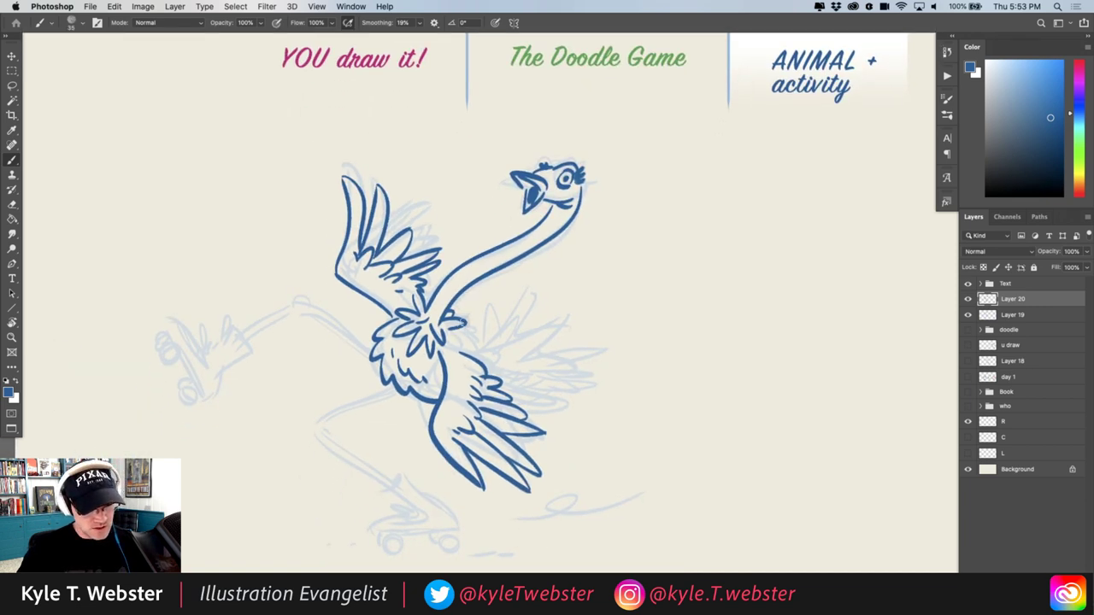
{"action": "scroll", "coordinate": [410, 341], "scroll_direction": "up", "scroll_amount": 2}
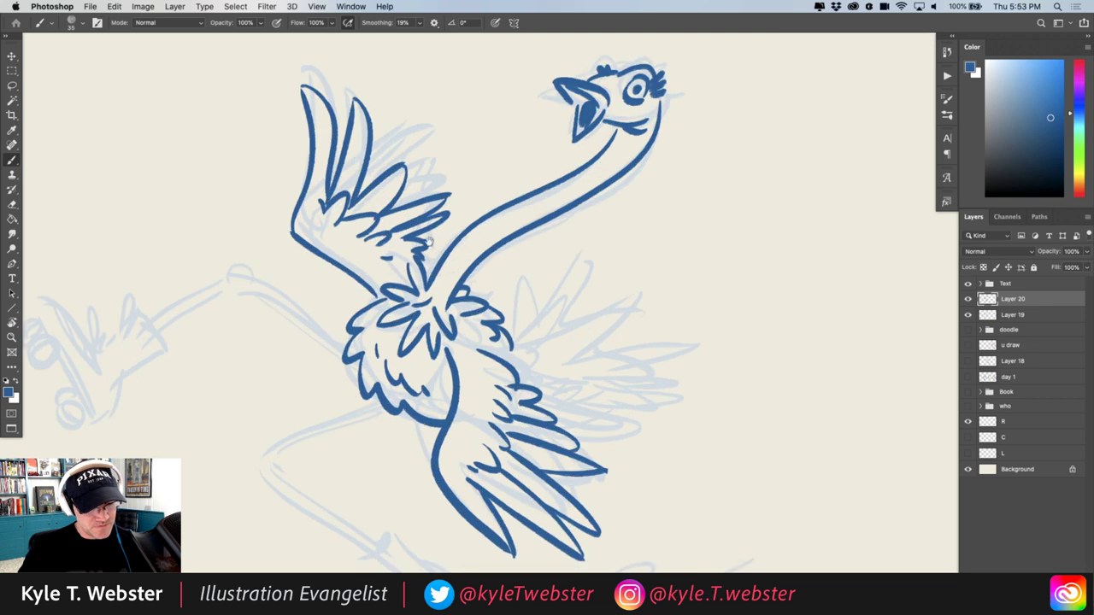
{"action": "mouse_move", "coordinate": [511, 347]}
{"action": "left_mouse_down"}
{"action": "mouse_move", "coordinate": [538, 278]}
{"action": "mouse_move", "coordinate": [586, 250]}
{"action": "mouse_move", "coordinate": [571, 303]}
{"action": "left_mouse_up"}
{"action": "mouse_move", "coordinate": [564, 325]}
{"action": "left_mouse_down"}
{"action": "mouse_move", "coordinate": [625, 279]}
{"action": "mouse_move", "coordinate": [556, 359]}
{"action": "mouse_move", "coordinate": [674, 332]}
{"action": "mouse_move", "coordinate": [563, 379]}
{"action": "mouse_move", "coordinate": [692, 382]}
{"action": "mouse_move", "coordinate": [595, 409]}
{"action": "mouse_move", "coordinate": [658, 445]}
{"action": "mouse_move", "coordinate": [581, 452]}
{"action": "left_mouse_up"}
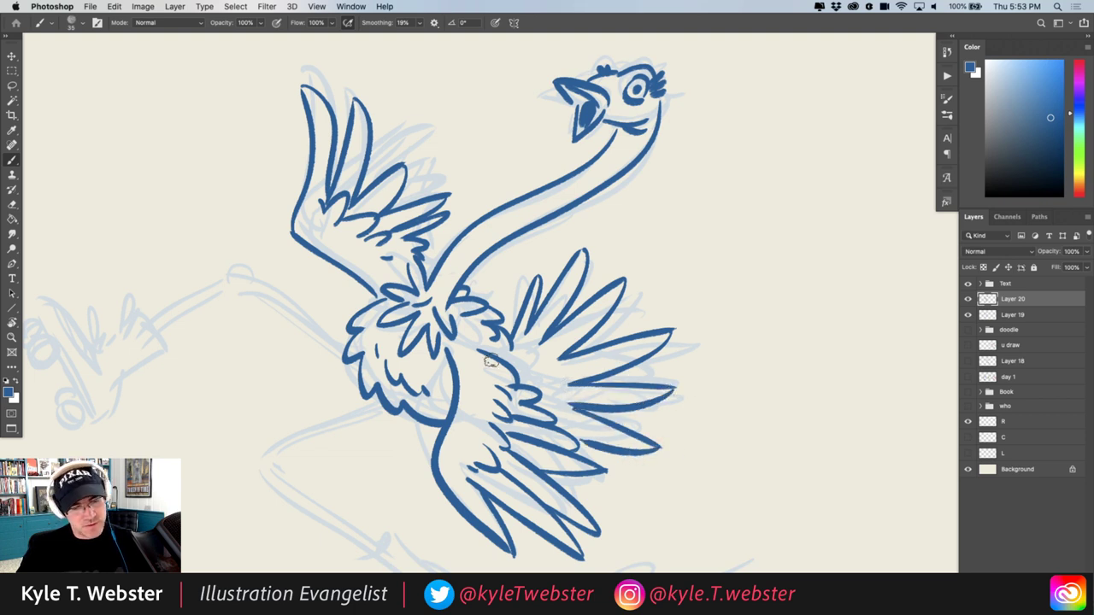
{"action": "mouse_move", "coordinate": [546, 407]}
{"action": "left_mouse_down"}
{"action": "mouse_move", "coordinate": [574, 382]}
{"action": "mouse_move", "coordinate": [542, 369]}
{"action": "mouse_move", "coordinate": [563, 361]}
{"action": "mouse_move", "coordinate": [529, 364]}
{"action": "mouse_move", "coordinate": [522, 332]}
{"action": "left_mouse_up"}
Ink the planted front leg, the skate boot under the foot and two wheels
{"action": "key", "text": "super+minus"}
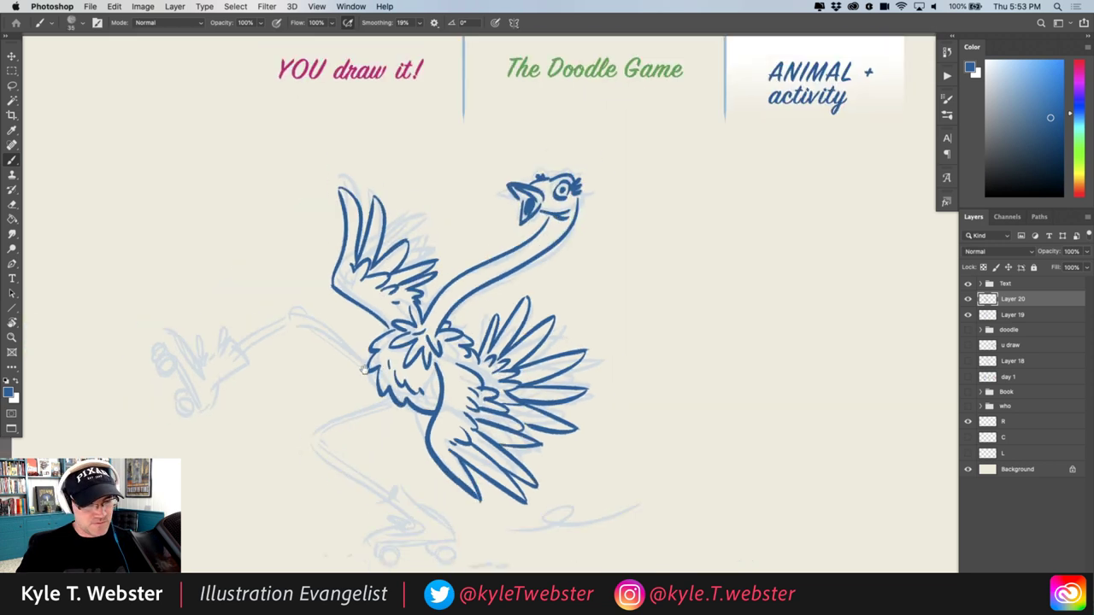
{"action": "left_click_drag", "start_coordinate": [364, 371], "coordinate": [445, 338]}
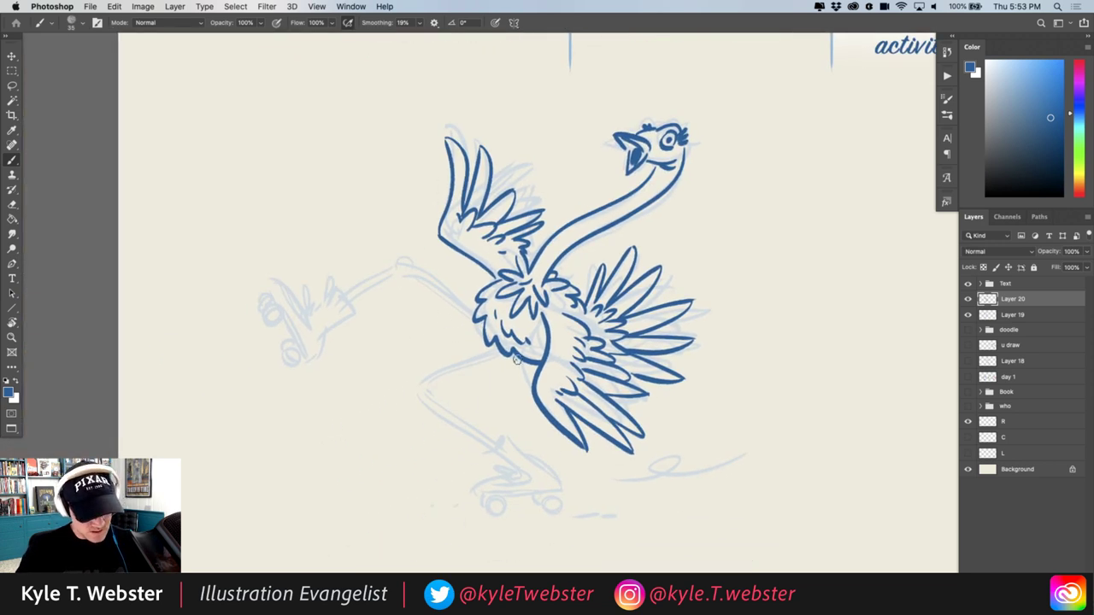
{"action": "mouse_move", "coordinate": [503, 363]}
{"action": "left_mouse_down"}
{"action": "mouse_move", "coordinate": [433, 386]}
{"action": "mouse_move", "coordinate": [490, 445]}
{"action": "left_mouse_up"}
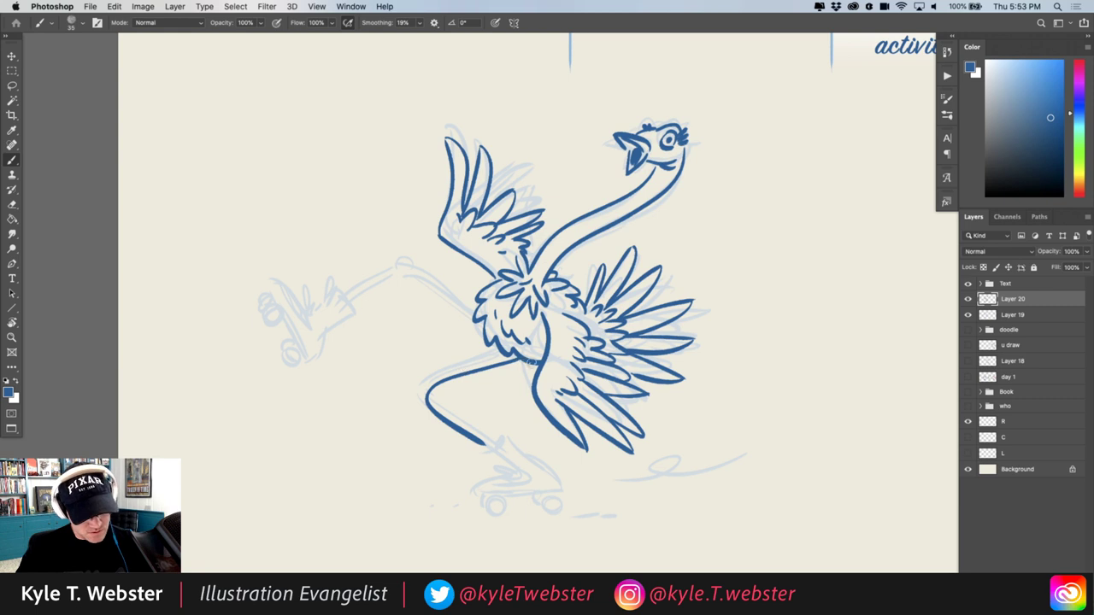
{"action": "mouse_move", "coordinate": [532, 363]}
{"action": "left_mouse_down"}
{"action": "mouse_move", "coordinate": [440, 396]}
{"action": "mouse_move", "coordinate": [487, 440]}
{"action": "mouse_move", "coordinate": [469, 443]}
{"action": "mouse_move", "coordinate": [558, 486]}
{"action": "mouse_move", "coordinate": [463, 503]}
{"action": "mouse_move", "coordinate": [513, 472]}
{"action": "mouse_move", "coordinate": [476, 434]}
{"action": "mouse_move", "coordinate": [468, 465]}
{"action": "left_mouse_up"}
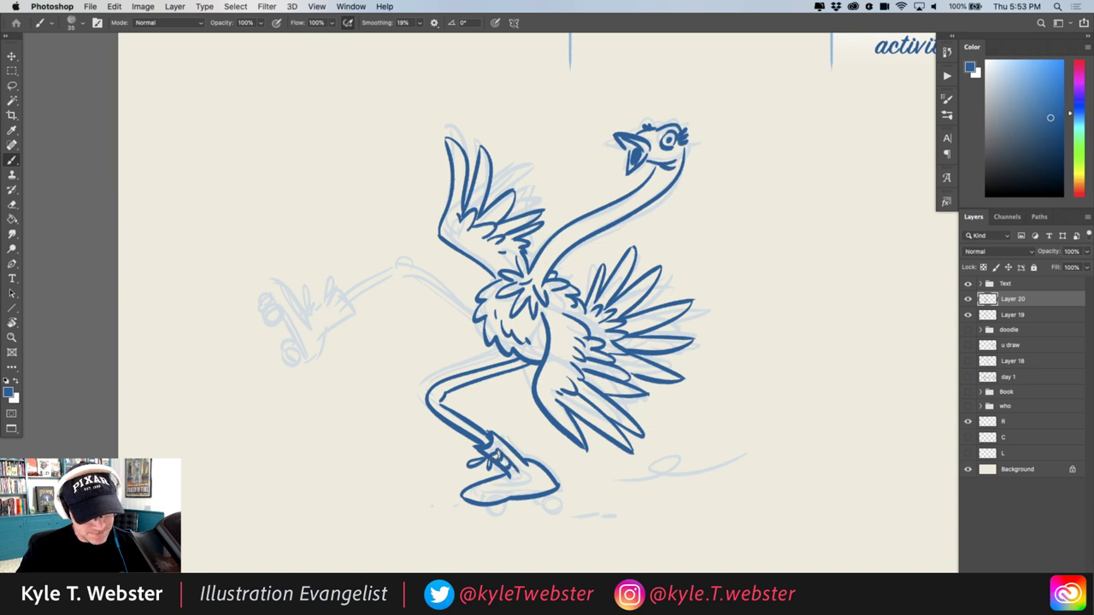
{"action": "left_click_drag", "start_coordinate": [516, 479], "coordinate": [485, 486]}
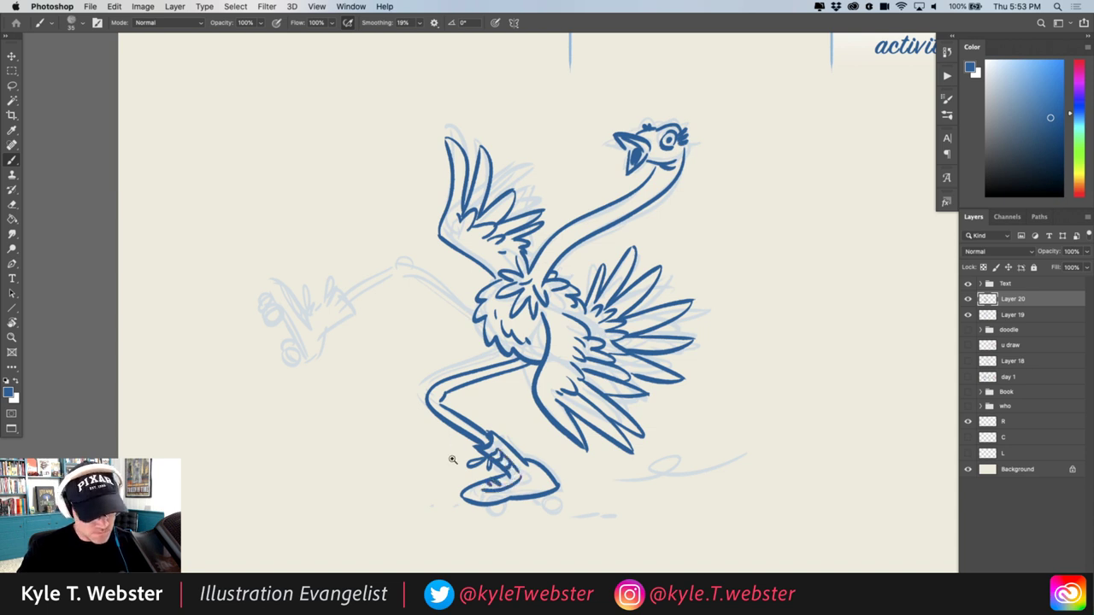
{"action": "left_click", "coordinate": [453, 460]}
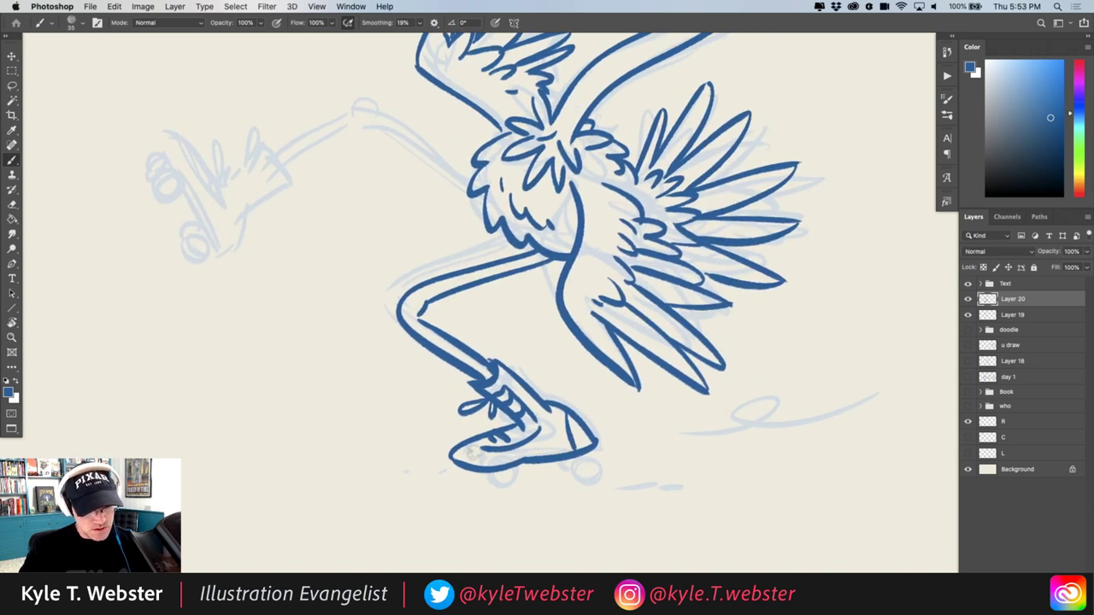
{"action": "mouse_move", "coordinate": [503, 472]}
{"action": "left_mouse_down"}
{"action": "mouse_move", "coordinate": [516, 479]}
{"action": "mouse_move", "coordinate": [503, 499]}
{"action": "mouse_move", "coordinate": [490, 480]}
{"action": "mouse_move", "coordinate": [459, 482]}
{"action": "mouse_move", "coordinate": [468, 473]}
{"action": "left_mouse_up"}
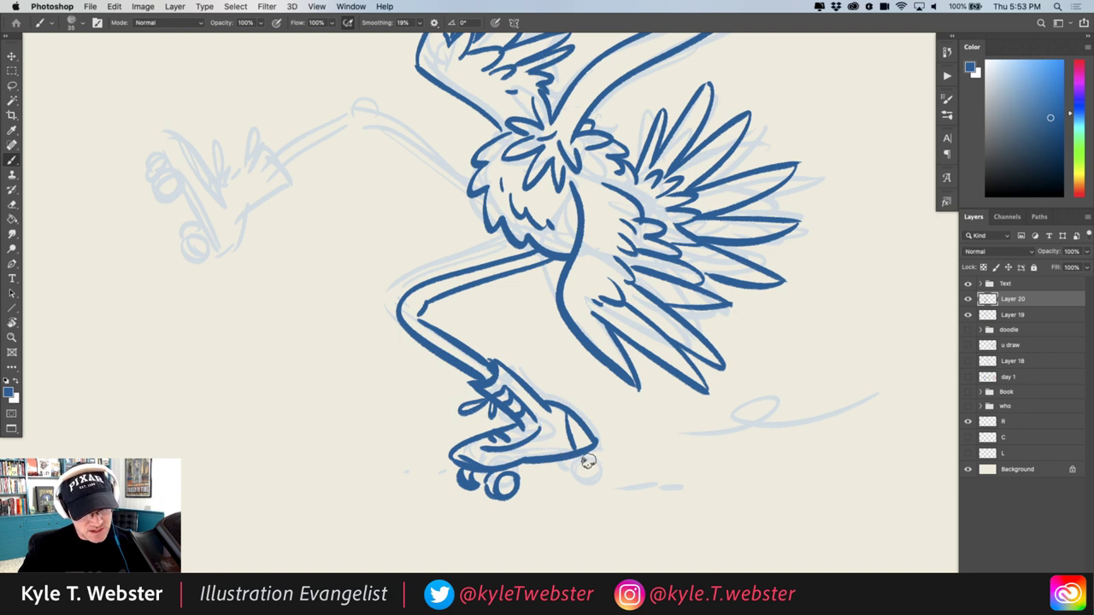
{"action": "mouse_move", "coordinate": [586, 455]}
{"action": "left_mouse_down"}
{"action": "mouse_move", "coordinate": [579, 482]}
{"action": "mouse_move", "coordinate": [561, 472]}
{"action": "mouse_move", "coordinate": [582, 443]}
{"action": "mouse_move", "coordinate": [576, 467]}
{"action": "mouse_move", "coordinate": [587, 465]}
{"action": "mouse_move", "coordinate": [502, 489]}
{"action": "mouse_move", "coordinate": [559, 469]}
{"action": "left_mouse_up"}
Ink one clean line for the outstretched leg reaching left, redoing failed strokes
{"action": "scroll", "coordinate": [371, 373], "scroll_direction": "down", "scroll_amount": 5}
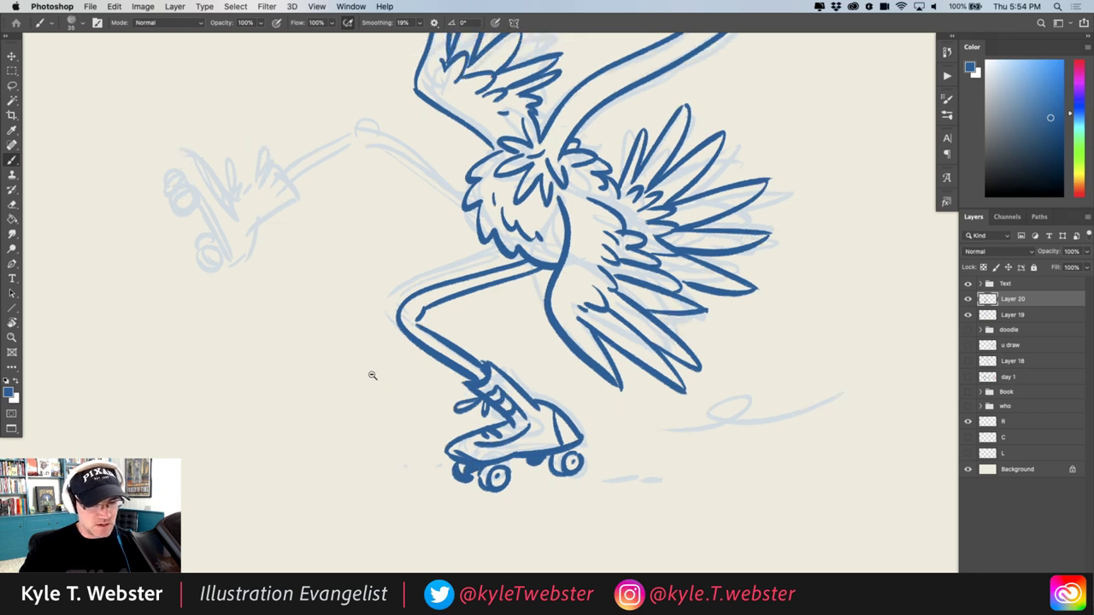
{"action": "scroll", "coordinate": [418, 322], "scroll_direction": "up", "scroll_amount": 5}
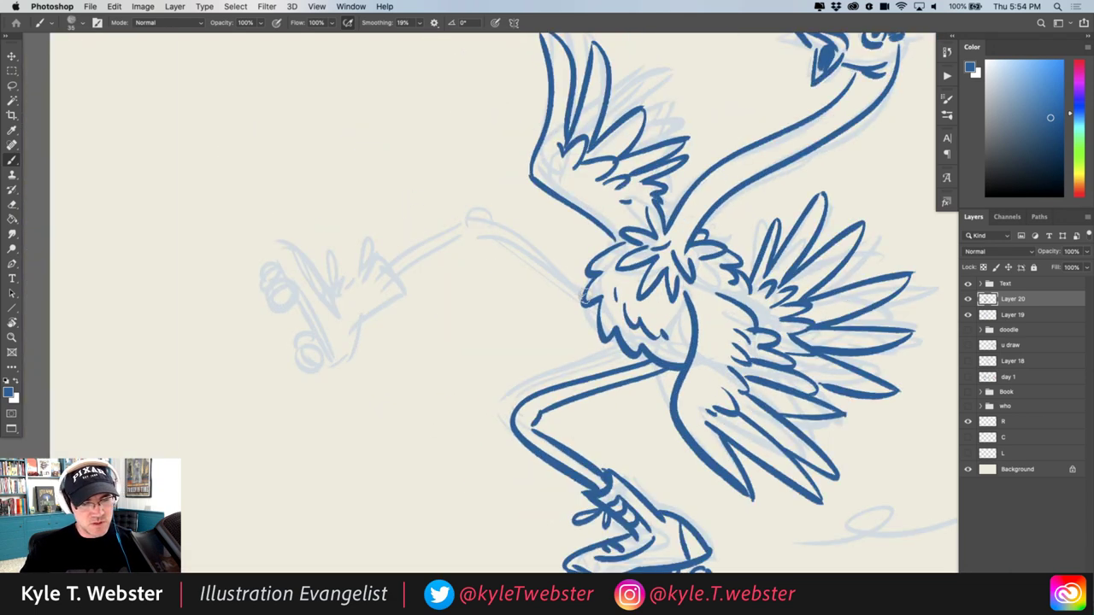
{"action": "mouse_move", "coordinate": [596, 321]}
{"action": "left_mouse_down"}
{"action": "mouse_move", "coordinate": [486, 260]}
{"action": "mouse_move", "coordinate": [373, 301]}
{"action": "left_mouse_up"}
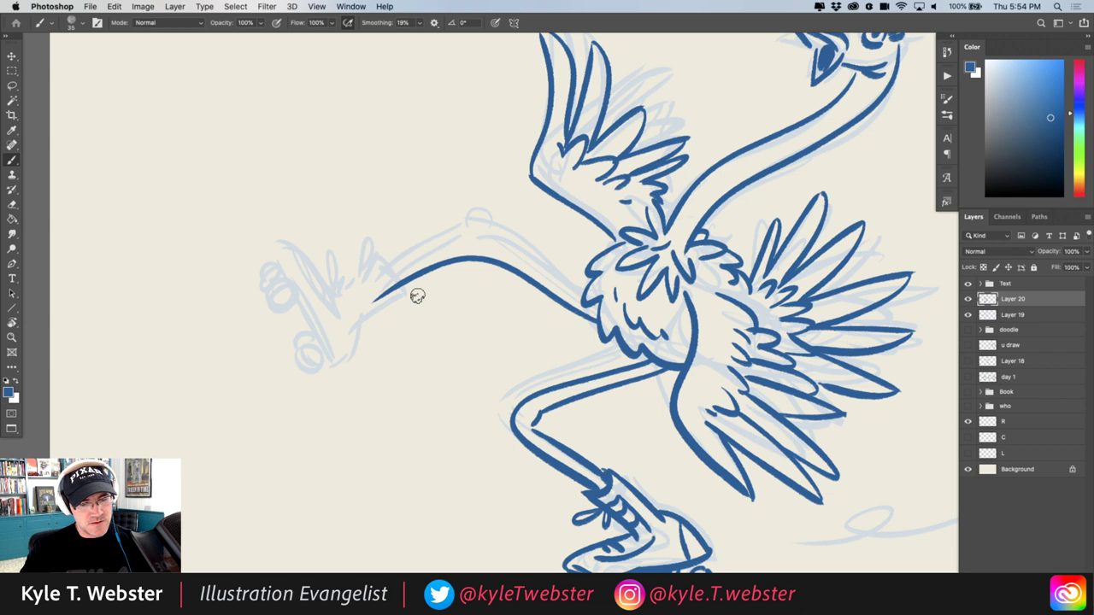
{"action": "mouse_move", "coordinate": [598, 333]}
{"action": "left_mouse_down"}
{"action": "mouse_move", "coordinate": [543, 313]}
{"action": "mouse_move", "coordinate": [480, 246]}
{"action": "left_mouse_up"}
{"action": "key", "text": "ctrl+z"}
{"action": "key", "text": "ctrl+z"}
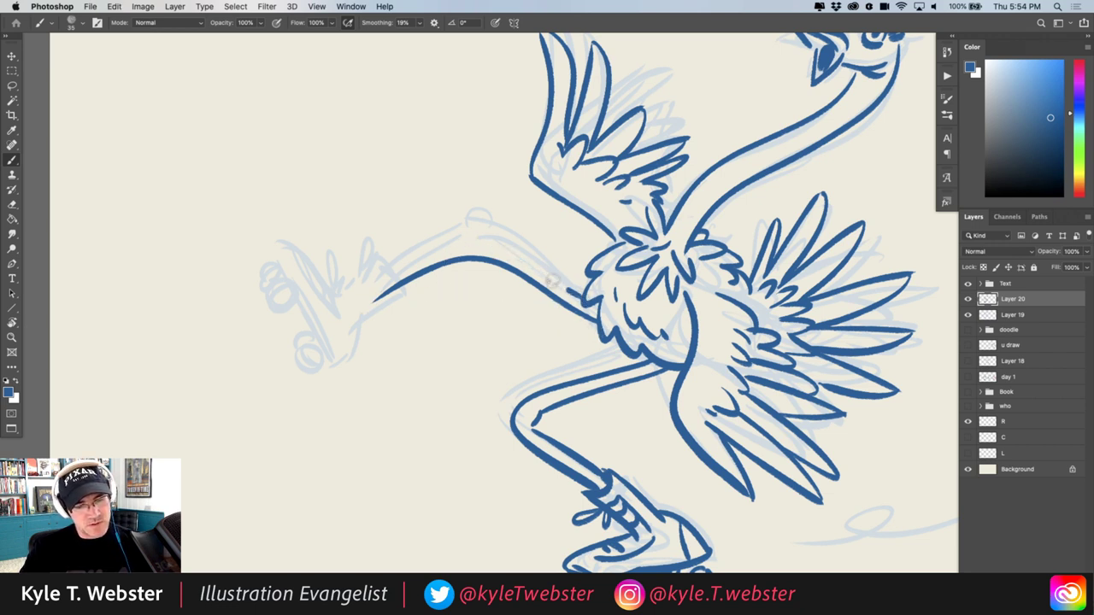
{"action": "mouse_move", "coordinate": [566, 290]}
{"action": "left_mouse_down"}
{"action": "mouse_move", "coordinate": [469, 243]}
{"action": "mouse_move", "coordinate": [364, 287]}
{"action": "left_mouse_up"}
{"action": "key", "text": "ctrl+z"}
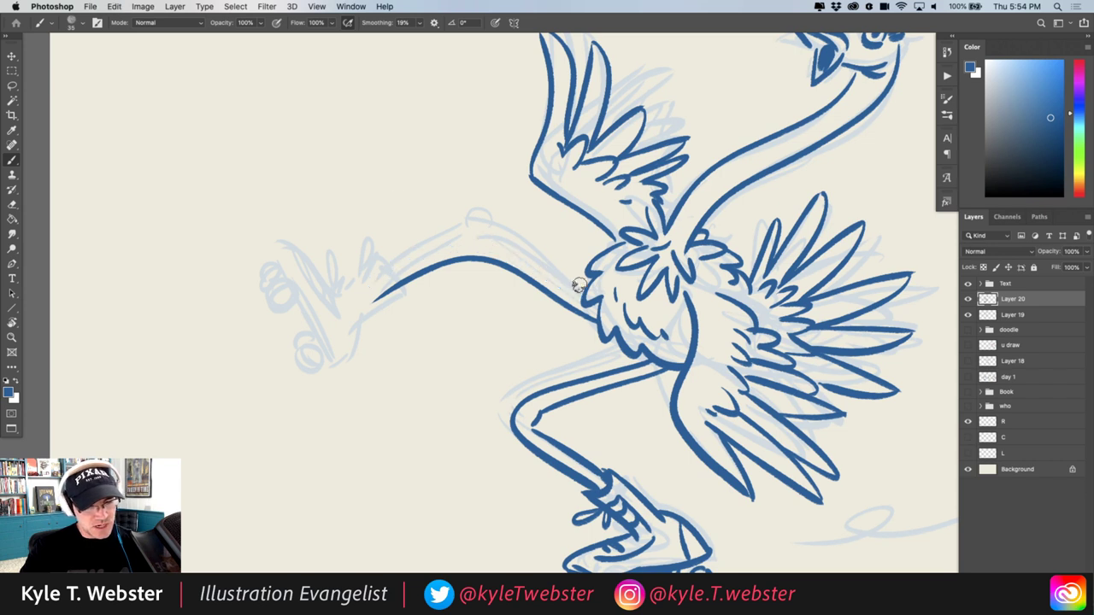
{"action": "mouse_move", "coordinate": [581, 290]}
{"action": "left_mouse_down"}
{"action": "mouse_move", "coordinate": [446, 234]}
{"action": "mouse_move", "coordinate": [459, 248]}
{"action": "mouse_move", "coordinate": [388, 282]}
{"action": "left_mouse_up"}
{"action": "key", "text": "ctrl+z"}
{"action": "mouse_move", "coordinate": [462, 245]}
{"action": "left_mouse_down"}
{"action": "mouse_move", "coordinate": [365, 276]}
{"action": "mouse_move", "coordinate": [361, 262]}
{"action": "mouse_move", "coordinate": [380, 278]}
{"action": "mouse_move", "coordinate": [374, 308]}
{"action": "mouse_move", "coordinate": [361, 258]}
{"action": "mouse_move", "coordinate": [369, 271]}
{"action": "mouse_move", "coordinate": [357, 265]}
{"action": "mouse_move", "coordinate": [378, 268]}
{"action": "mouse_move", "coordinate": [341, 303]}
{"action": "mouse_move", "coordinate": [367, 316]}
{"action": "mouse_move", "coordinate": [316, 359]}
{"action": "left_mouse_up"}
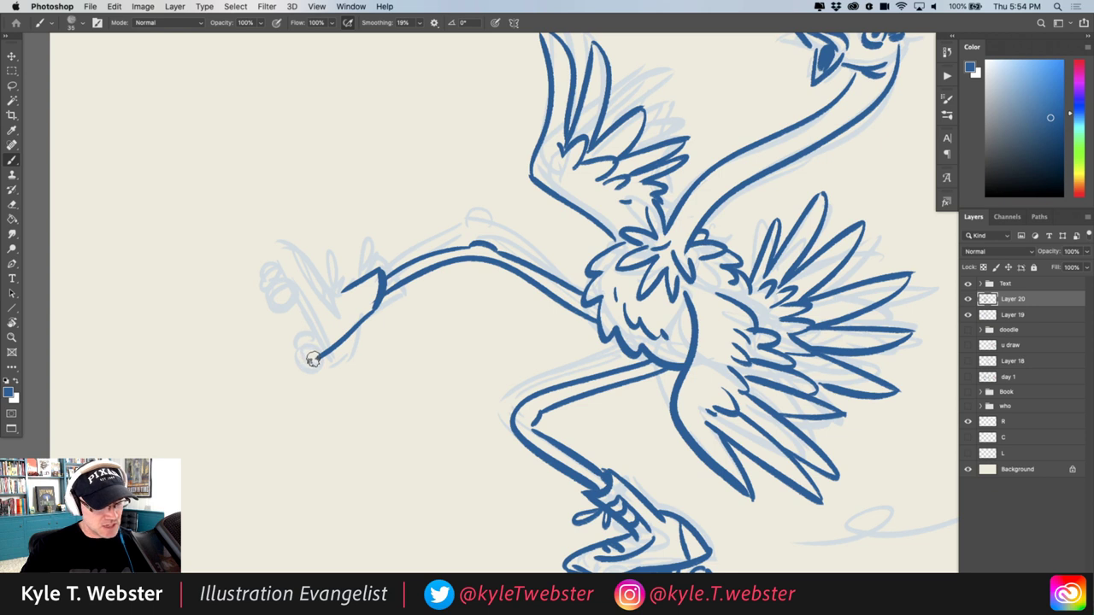
Draw the back skate's wheel, sole, boot and feathery tuft, plus a looping ground line
{"action": "mouse_move", "coordinate": [298, 342]}
{"action": "left_mouse_down"}
{"action": "mouse_move", "coordinate": [285, 349]}
{"action": "mouse_move", "coordinate": [296, 347]}
{"action": "mouse_move", "coordinate": [285, 326]}
{"action": "mouse_move", "coordinate": [305, 337]}
{"action": "mouse_move", "coordinate": [293, 345]}
{"action": "mouse_move", "coordinate": [272, 335]}
{"action": "left_mouse_up"}
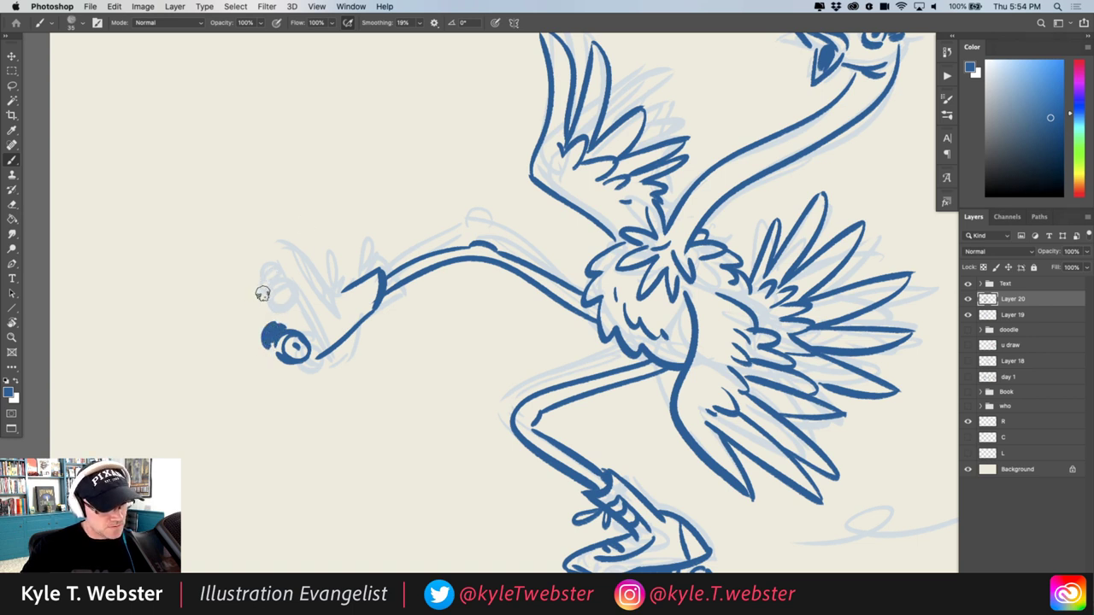
{"action": "mouse_move", "coordinate": [312, 342]}
{"action": "left_mouse_down"}
{"action": "mouse_move", "coordinate": [271, 251]}
{"action": "mouse_move", "coordinate": [254, 246]}
{"action": "left_mouse_up"}
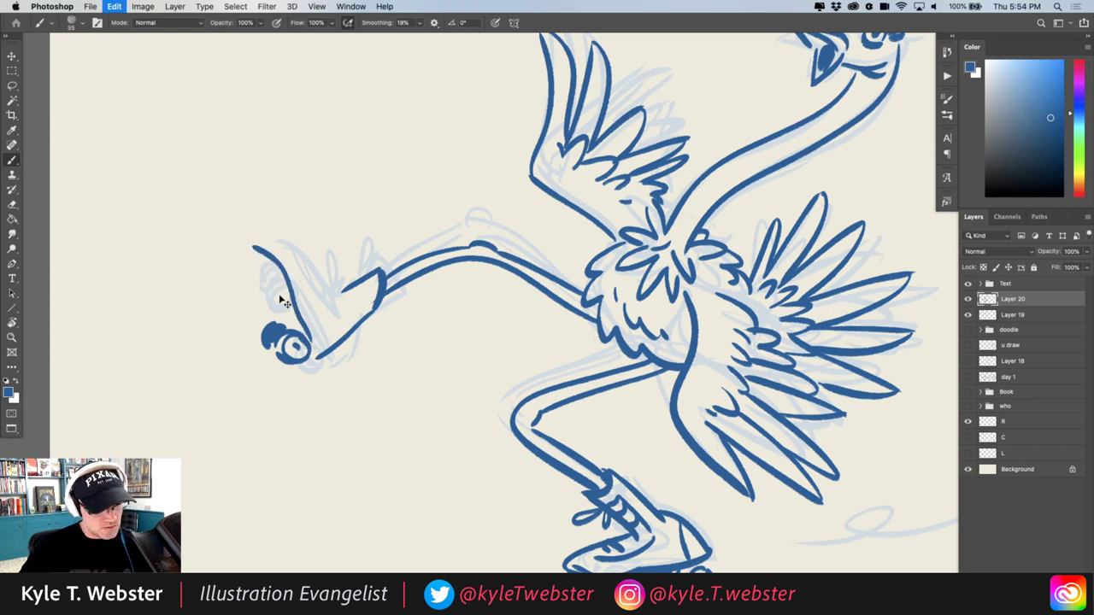
{"action": "key", "text": "ctrl+z"}
{"action": "mouse_move", "coordinate": [309, 338]}
{"action": "left_mouse_down"}
{"action": "mouse_move", "coordinate": [251, 241]}
{"action": "mouse_move", "coordinate": [252, 260]}
{"action": "mouse_move", "coordinate": [215, 256]}
{"action": "mouse_move", "coordinate": [241, 238]}
{"action": "mouse_move", "coordinate": [244, 248]}
{"action": "left_mouse_up"}
{"action": "key", "text": "ctrl+z"}
{"action": "mouse_move", "coordinate": [259, 287]}
{"action": "left_mouse_down"}
{"action": "mouse_move", "coordinate": [255, 296]}
{"action": "mouse_move", "coordinate": [295, 325]}
{"action": "mouse_move", "coordinate": [262, 261]}
{"action": "left_mouse_up"}
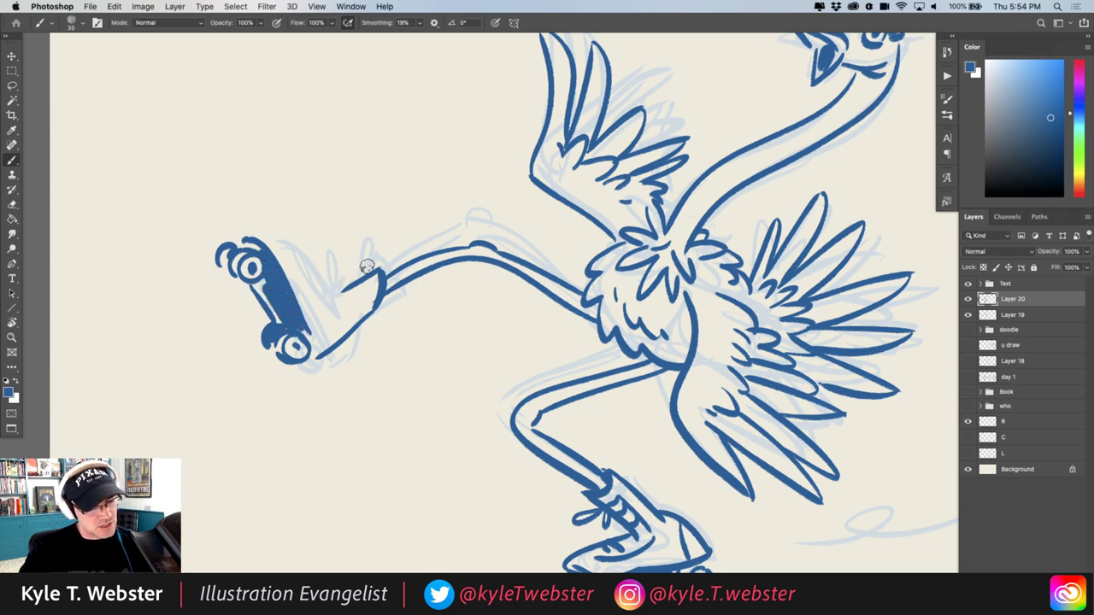
{"action": "mouse_move", "coordinate": [361, 254]}
{"action": "left_mouse_down"}
{"action": "mouse_move", "coordinate": [334, 289]}
{"action": "mouse_move", "coordinate": [261, 235]}
{"action": "left_mouse_up"}
{"action": "mouse_move", "coordinate": [342, 282]}
{"action": "left_mouse_down"}
{"action": "mouse_move", "coordinate": [358, 260]}
{"action": "mouse_move", "coordinate": [345, 232]}
{"action": "mouse_move", "coordinate": [325, 256]}
{"action": "mouse_move", "coordinate": [329, 308]}
{"action": "mouse_move", "coordinate": [282, 255]}
{"action": "mouse_move", "coordinate": [310, 299]}
{"action": "mouse_move", "coordinate": [327, 301]}
{"action": "mouse_move", "coordinate": [329, 342]}
{"action": "mouse_move", "coordinate": [305, 323]}
{"action": "left_mouse_up"}
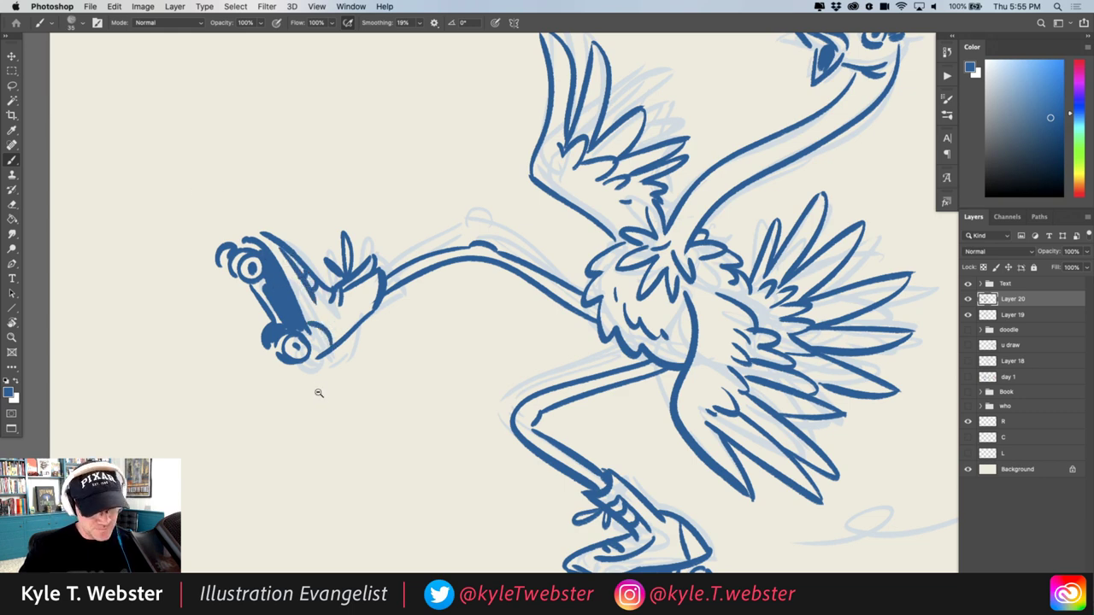
{"action": "mouse_move", "coordinate": [317, 391]}
{"action": "left_mouse_down"}
{"action": "mouse_move", "coordinate": [276, 418]}
{"action": "mouse_move", "coordinate": [286, 417]}
{"action": "left_mouse_up"}
{"action": "mouse_move", "coordinate": [504, 469]}
{"action": "left_mouse_down"}
{"action": "mouse_move", "coordinate": [606, 447]}
{"action": "mouse_move", "coordinate": [671, 451]}
{"action": "left_mouse_up"}
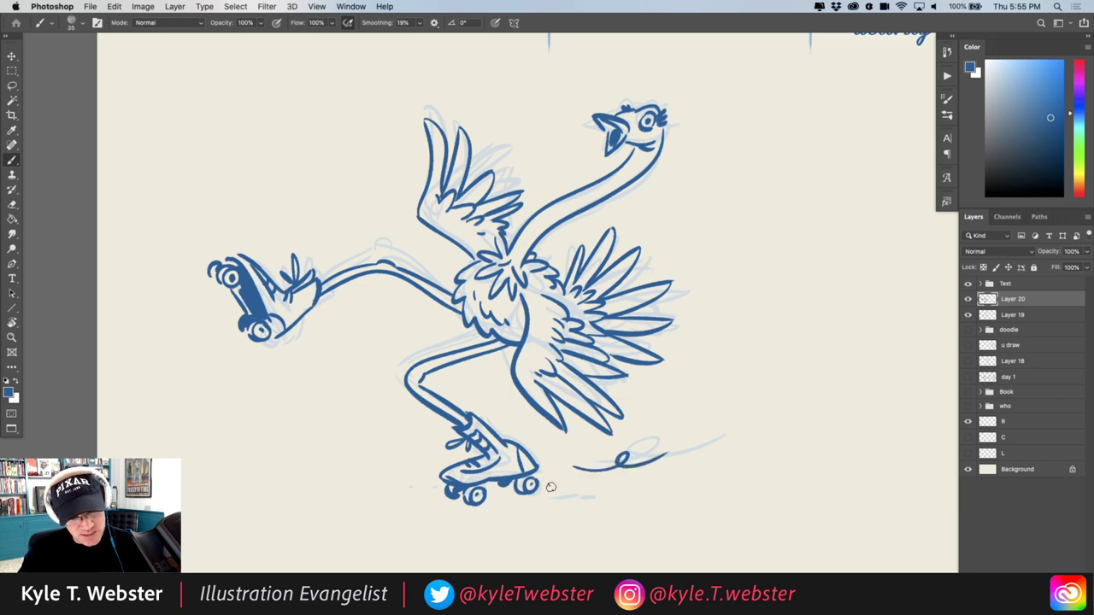
Paint short dashed speed lines beside the front wheel and behind the rear wheel
{"action": "left_click_drag", "start_coordinate": [571, 487], "coordinate": [547, 494]}
{"action": "left_click_drag", "start_coordinate": [560, 492], "coordinate": [541, 498]}
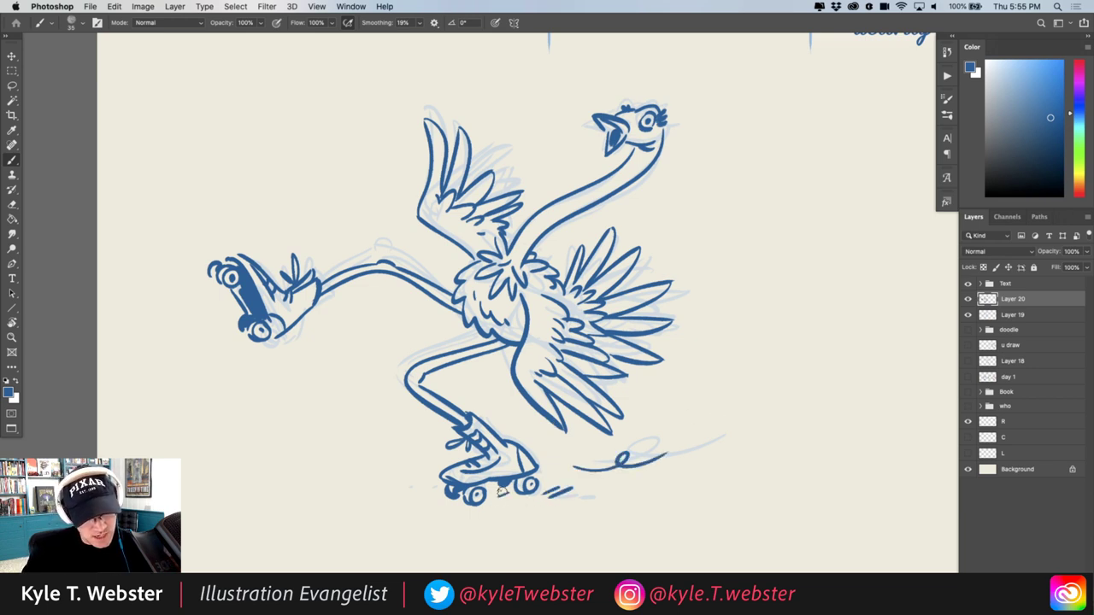
{"action": "left_click_drag", "start_coordinate": [434, 485], "coordinate": [415, 492]}
{"action": "left_click_drag", "start_coordinate": [409, 488], "coordinate": [391, 495]}
{"action": "left_click_drag", "start_coordinate": [387, 490], "coordinate": [365, 495]}
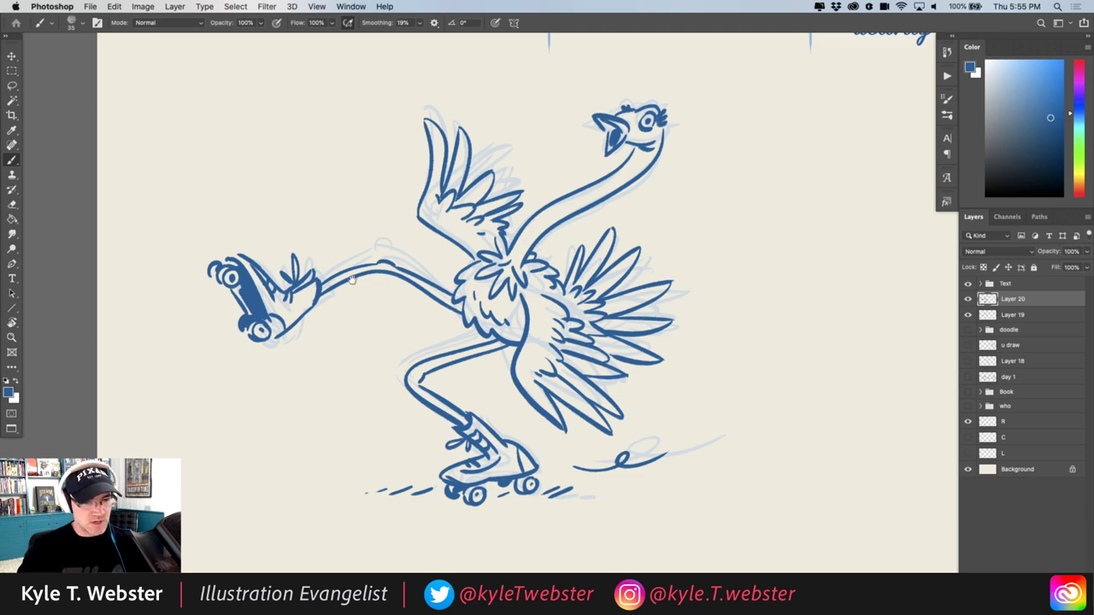
Add short surprise dashes and an emphasis mark around the bird's head
{"action": "scroll", "coordinate": [350, 280], "scroll_direction": "up", "scroll_amount": 5}
{"action": "mouse_move", "coordinate": [479, 151]}
{"action": "left_mouse_down"}
{"action": "mouse_move", "coordinate": [495, 170]}
{"action": "mouse_move", "coordinate": [466, 181]}
{"action": "left_mouse_up"}
{"action": "left_click_drag", "start_coordinate": [486, 219], "coordinate": [473, 211]}
{"action": "left_click_drag", "start_coordinate": [487, 237], "coordinate": [474, 229]}
{"action": "left_click_drag", "start_coordinate": [532, 144], "coordinate": [526, 161]}
{"action": "scroll", "coordinate": [368, 450], "scroll_direction": "down", "scroll_amount": 1}
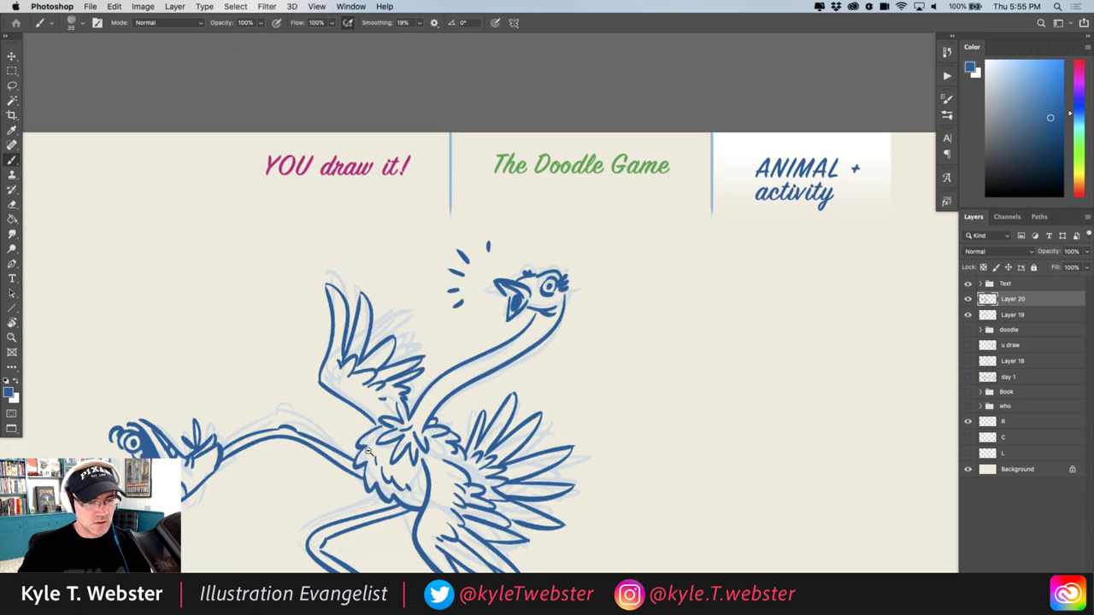
{"action": "scroll", "coordinate": [368, 450], "scroll_direction": "down", "scroll_amount": 3}
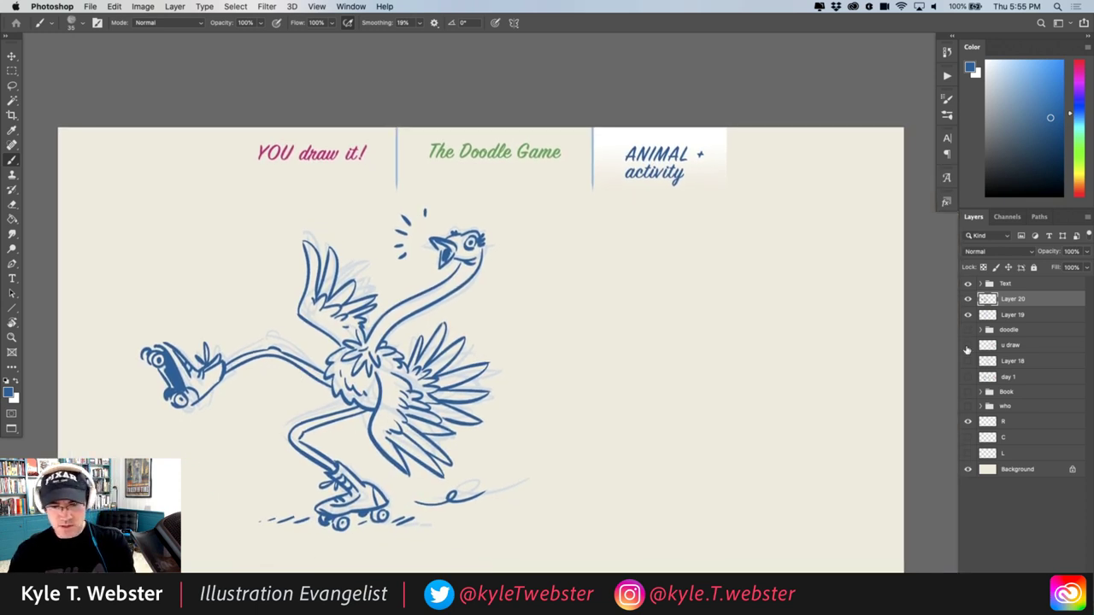
Hide the Layer 19 sketch, check the day 1 and Layer 18 layers, and show the u draw yak
{"action": "left_click", "coordinate": [969, 315]}
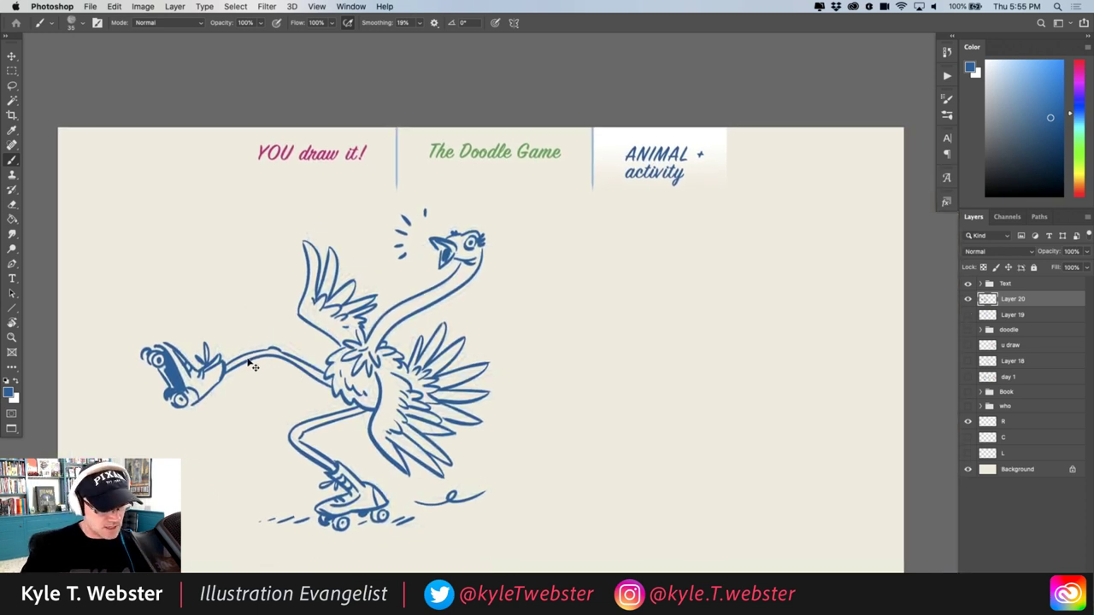
{"action": "mouse_move", "coordinate": [253, 366]}
{"action": "left_mouse_down"}
{"action": "mouse_move", "coordinate": [236, 338]}
{"action": "mouse_move", "coordinate": [231, 349]}
{"action": "left_mouse_up"}
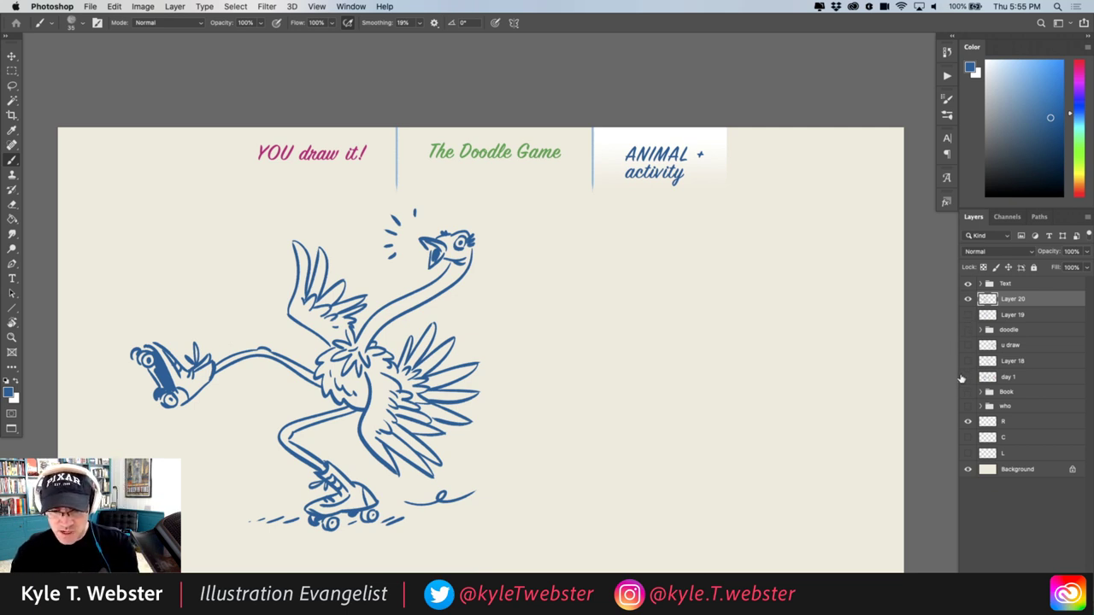
{"action": "left_click", "coordinate": [969, 315]}
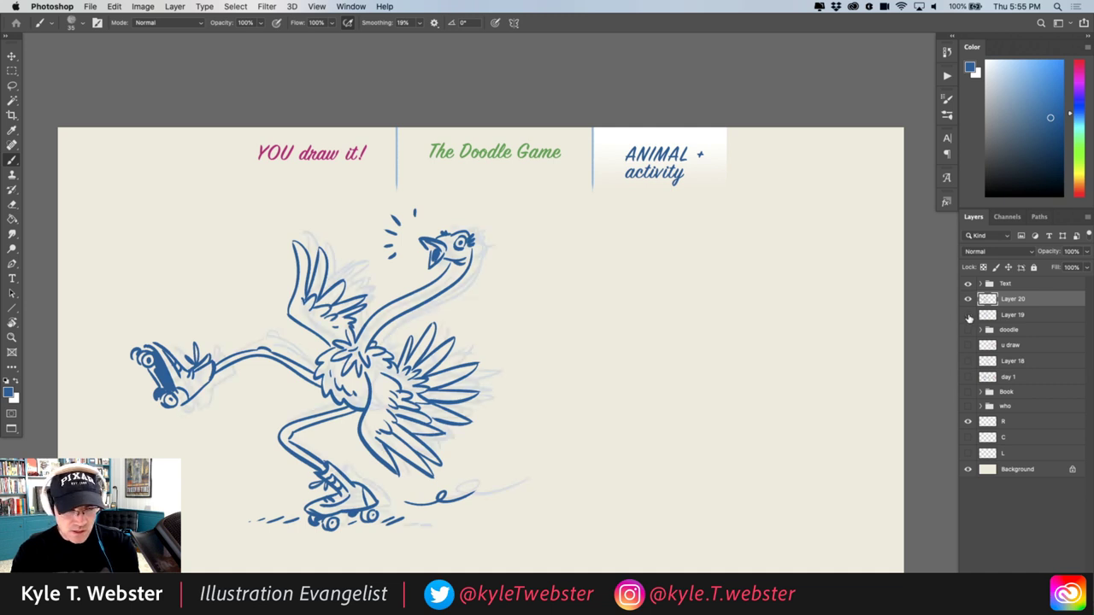
{"action": "left_click", "coordinate": [968, 315]}
{"action": "left_click", "coordinate": [968, 377]}
{"action": "left_click", "coordinate": [968, 377]}
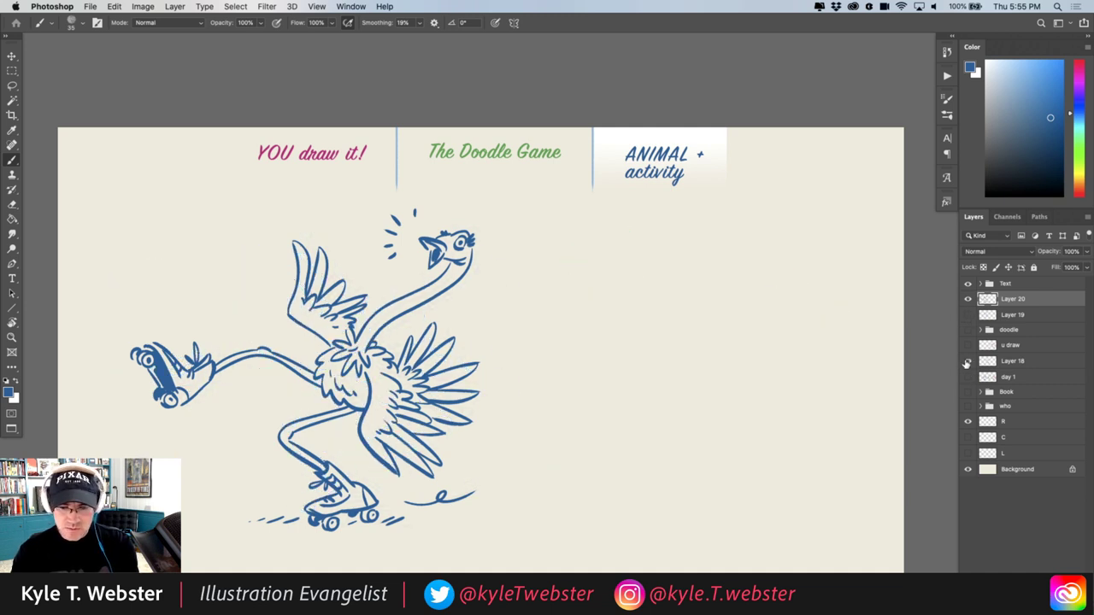
{"action": "left_click", "coordinate": [968, 360]}
{"action": "left_click", "coordinate": [968, 361]}
{"action": "left_click", "coordinate": [968, 346]}
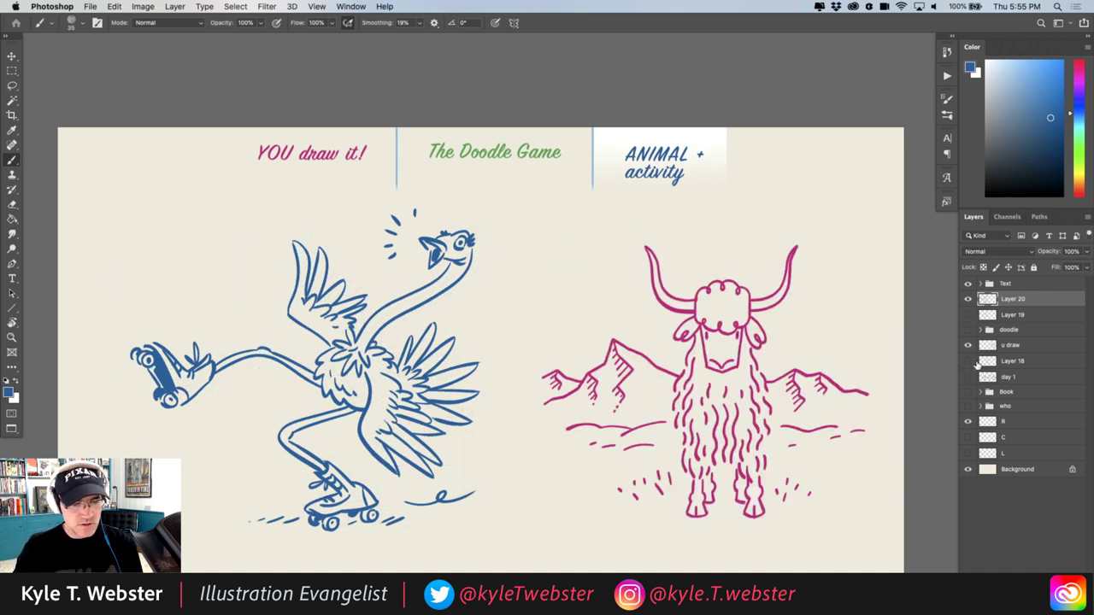
Move the pink yak drawing and the Layer 20 bird slightly up and left
{"action": "left_click", "coordinate": [988, 344]}
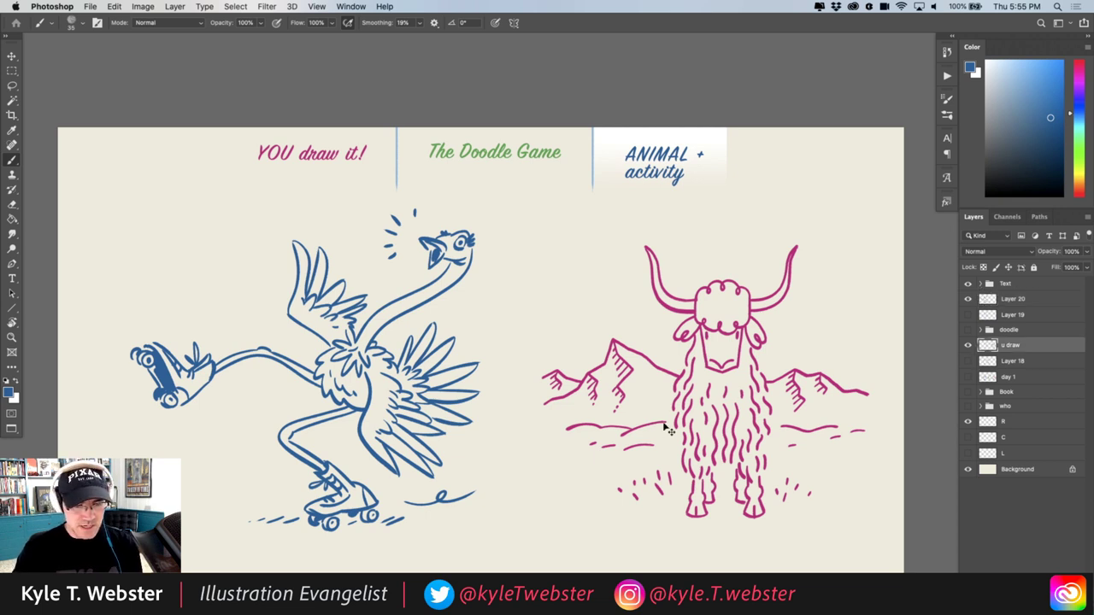
{"action": "left_click_drag", "start_coordinate": [665, 427], "coordinate": [633, 411]}
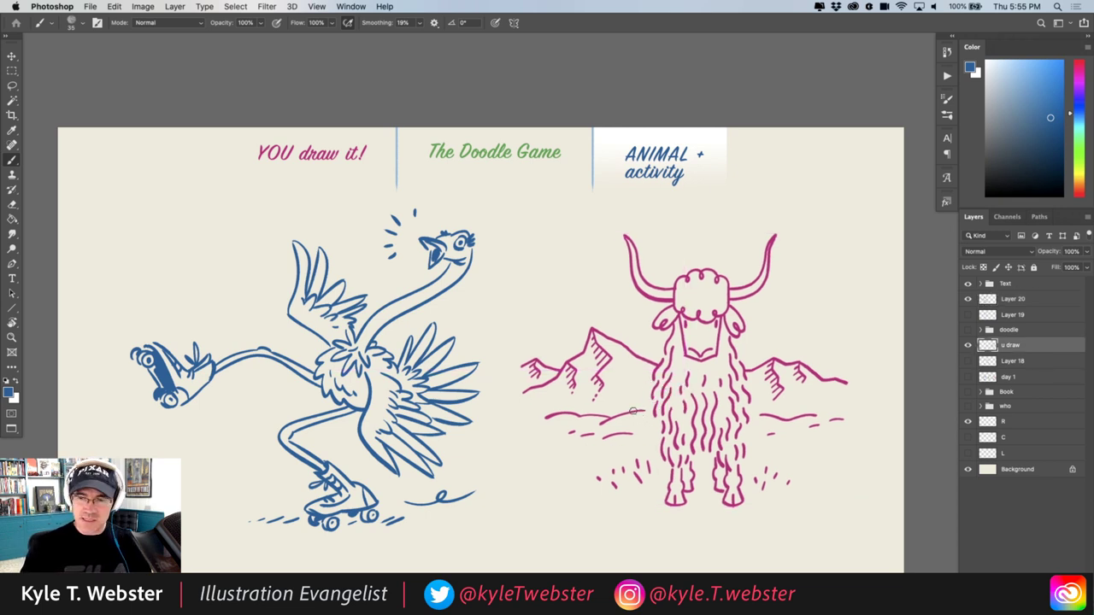
{"action": "left_click", "coordinate": [988, 300]}
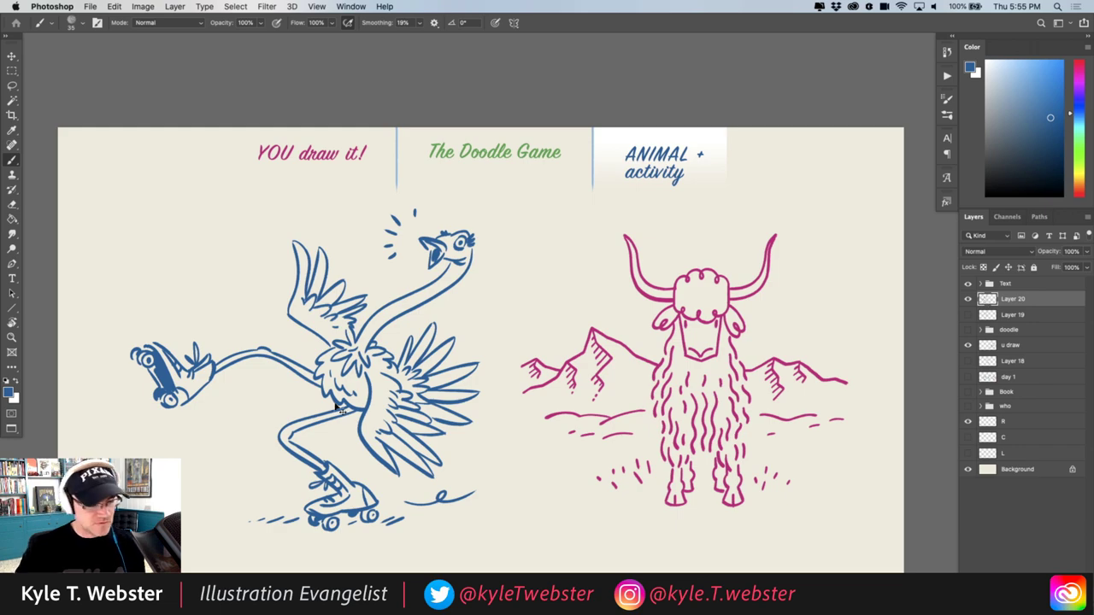
{"action": "left_click_drag", "start_coordinate": [338, 408], "coordinate": [324, 395]}
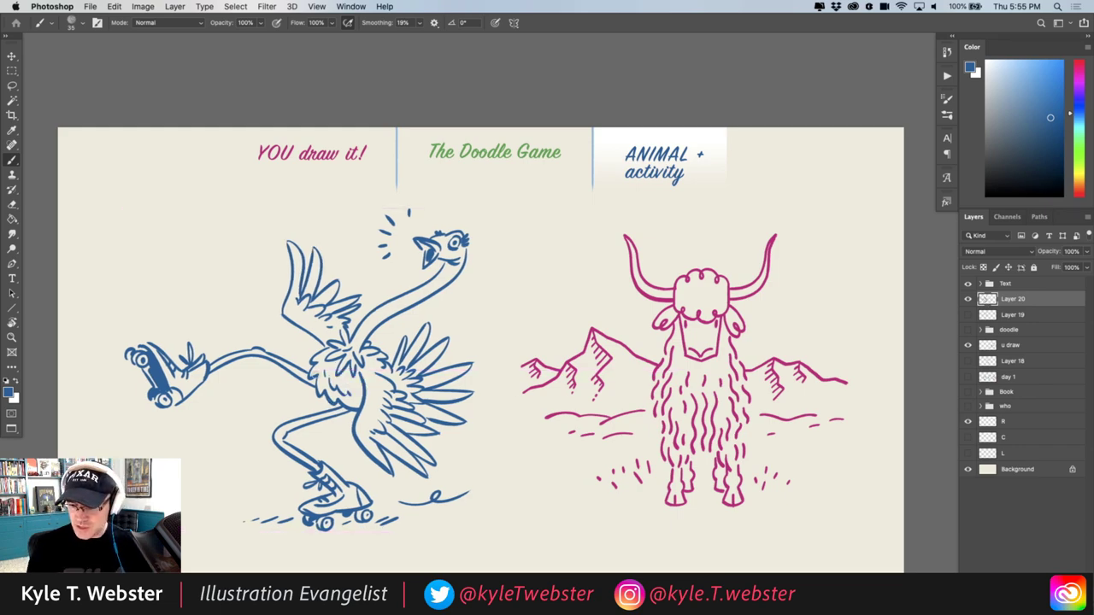